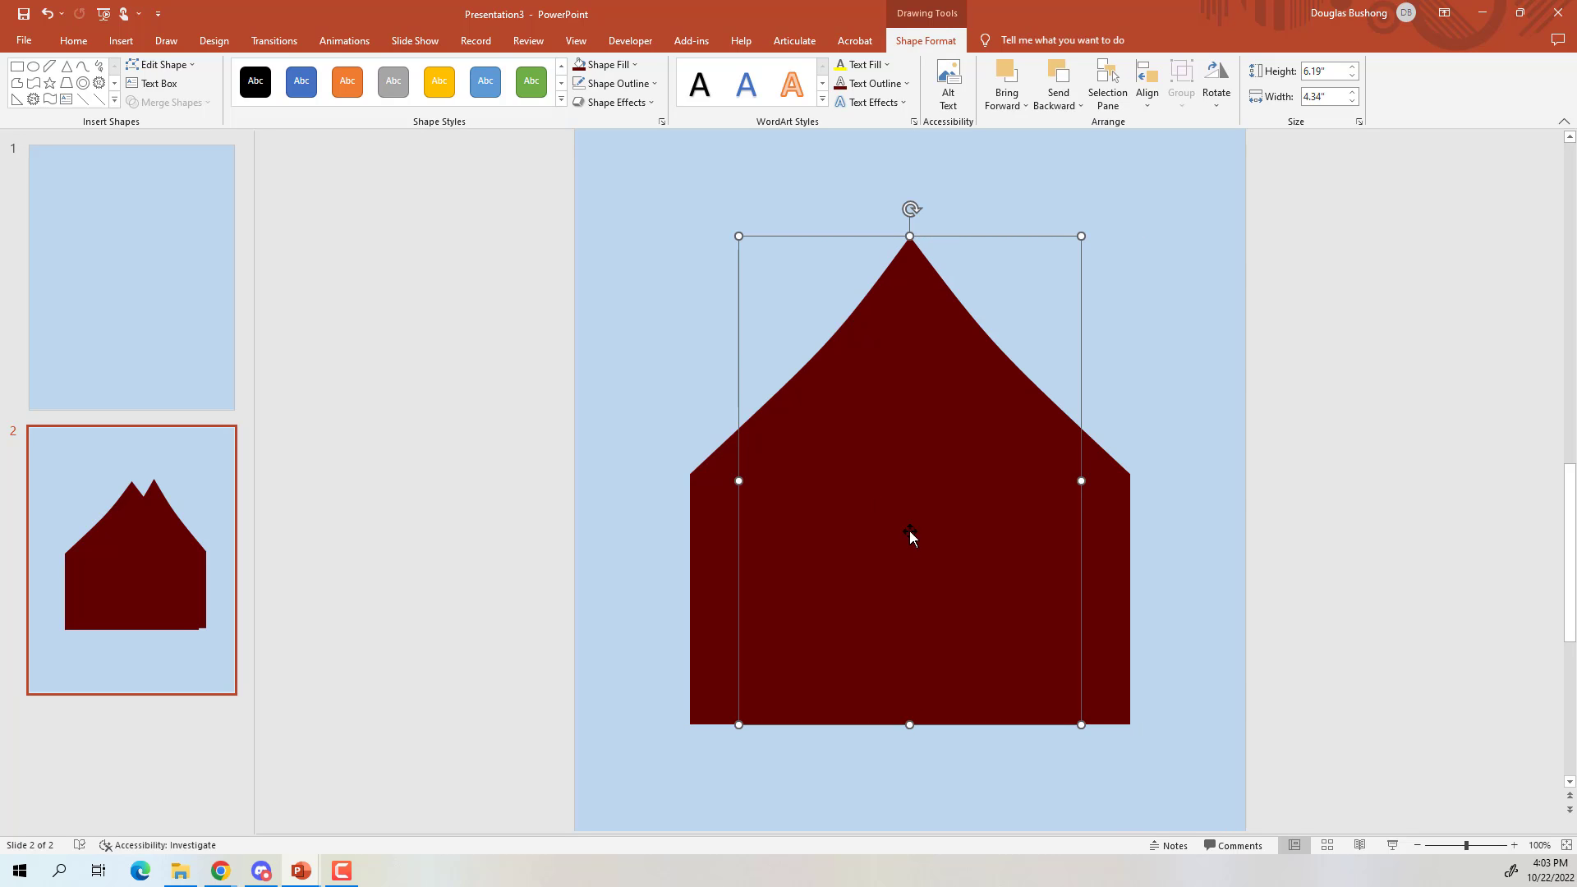
Fill the narrower front tent shape white and widen it symmetrically about its centre to about 5.01"
{"action": "left_click", "coordinate": [608, 64]}
{"action": "left_click", "coordinate": [580, 102]}
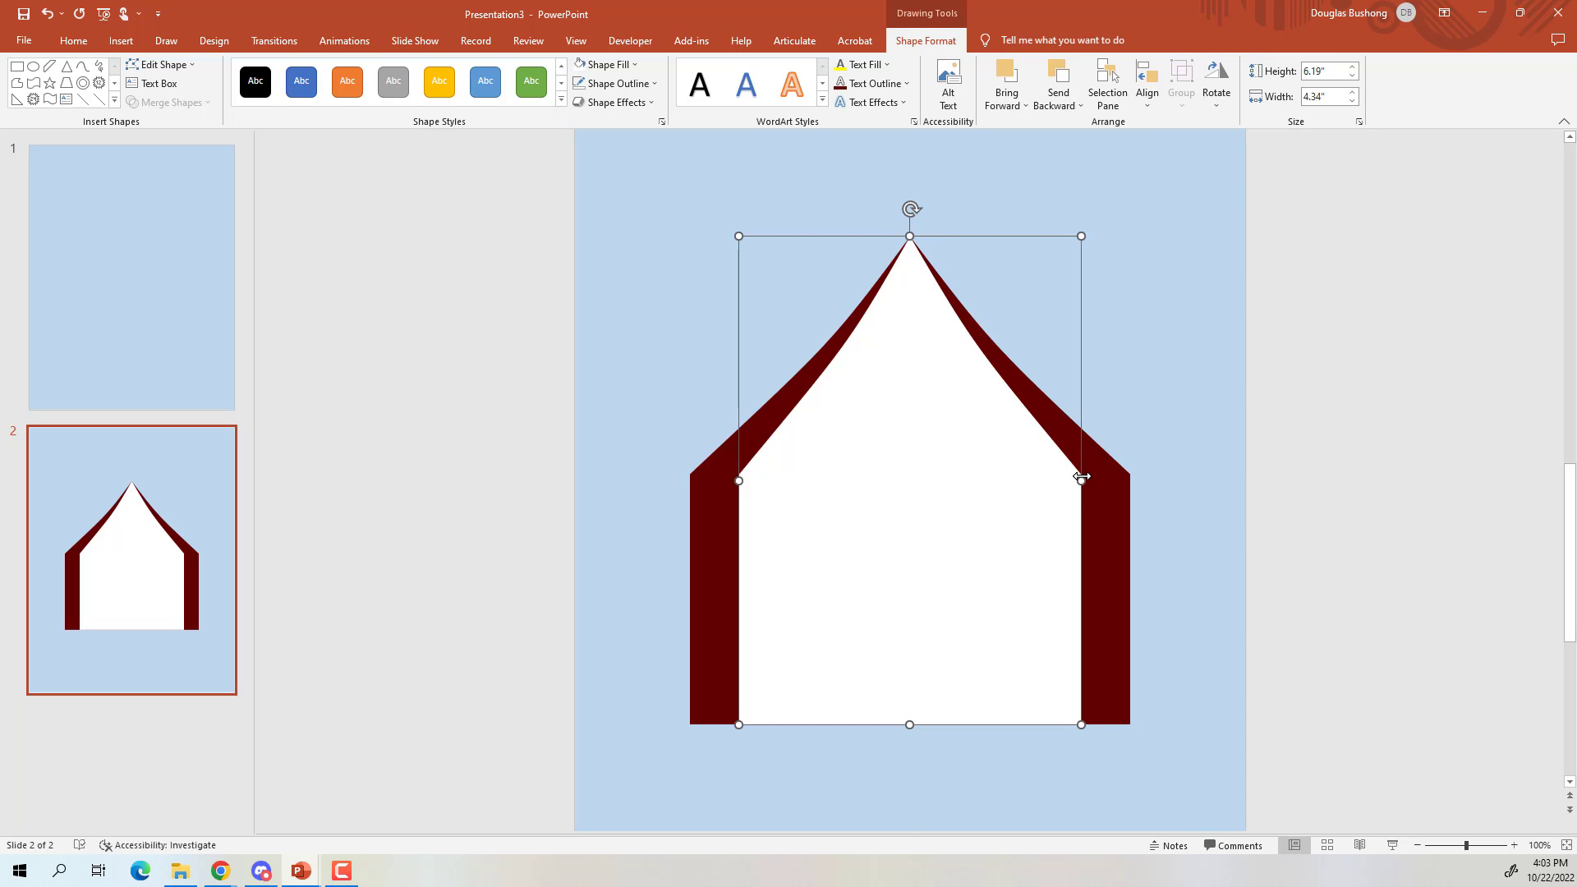
{"action": "left_click_drag", "start_coordinate": [1077, 481], "coordinate": [1097, 481]}
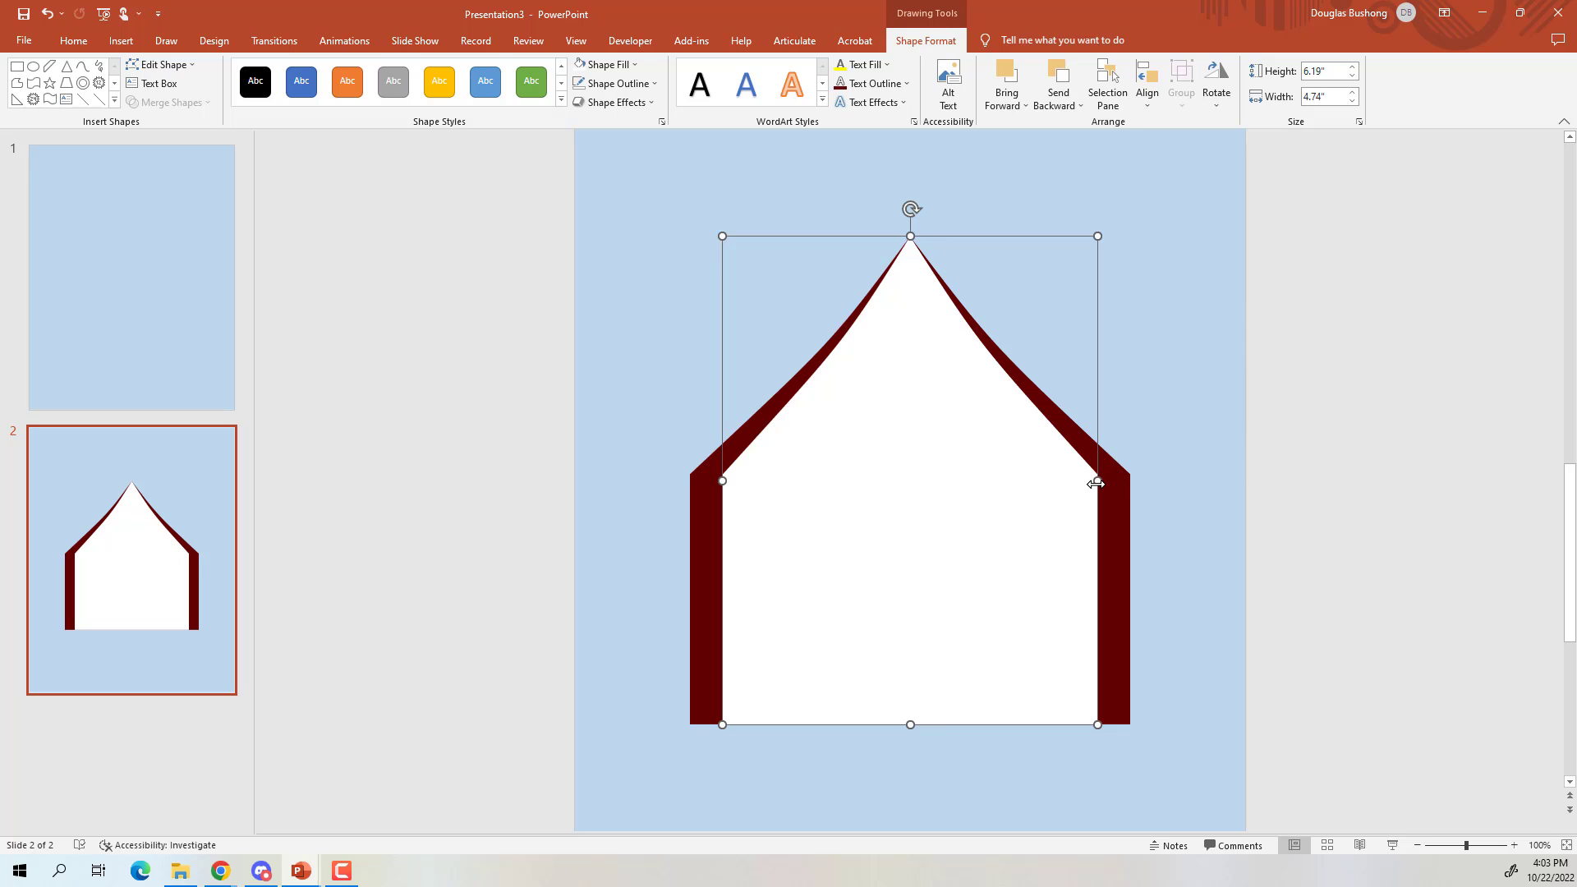
{"action": "left_click_drag", "start_coordinate": [1100, 483], "coordinate": [1107, 481]}
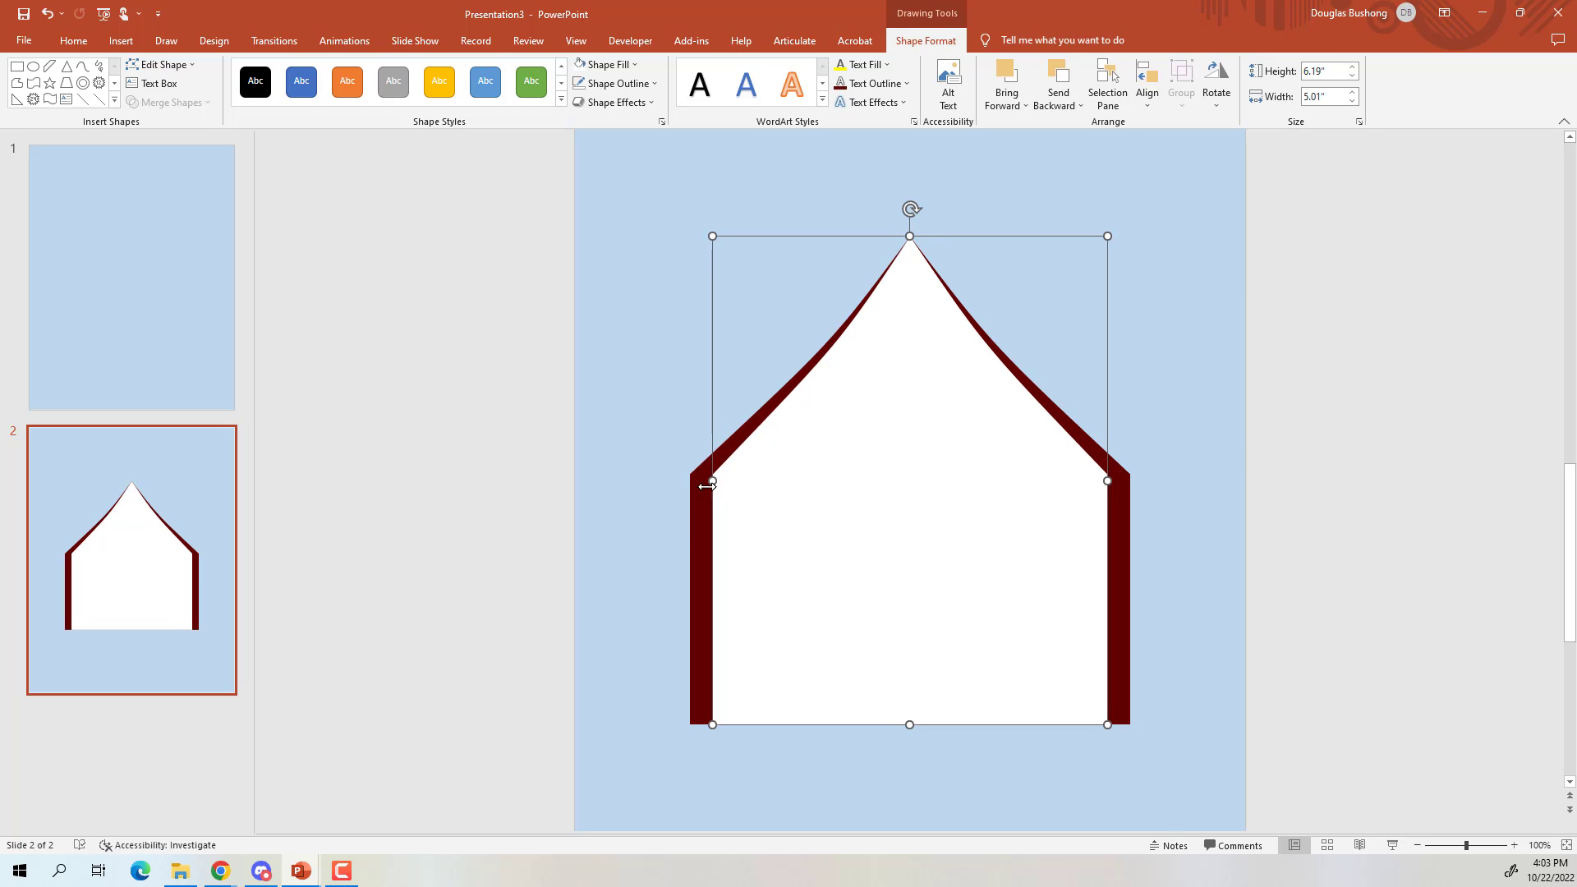
Paste a copy of the dark red tent shape, narrow it to about 3.72" and centre it on the white shape
{"action": "left_click", "coordinate": [702, 523]}
{"action": "key", "text": "ctrl+v"}
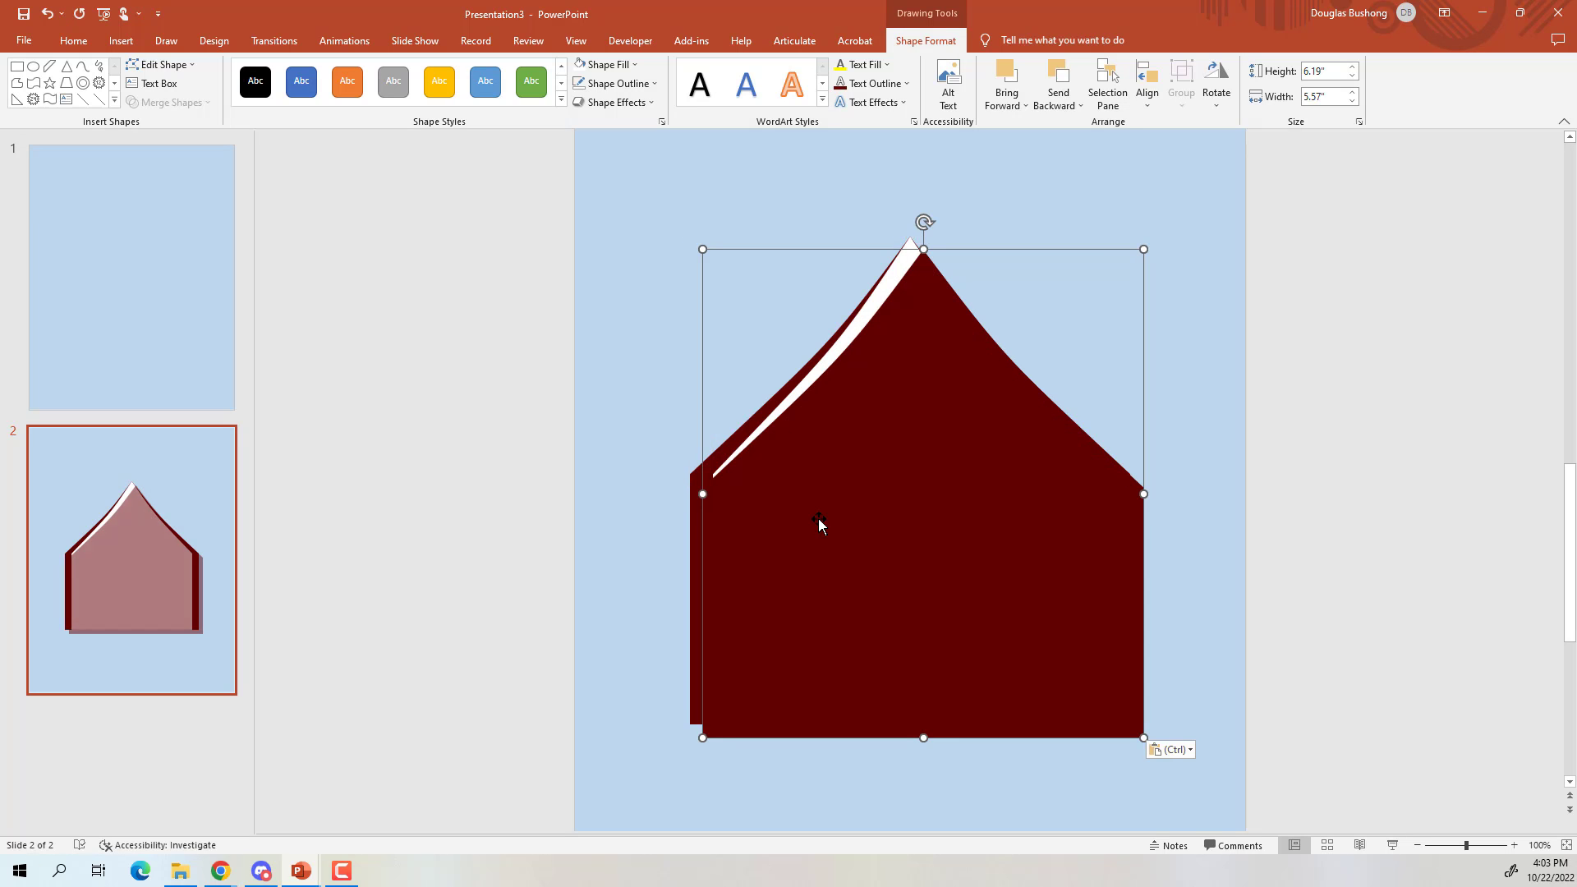
{"action": "left_click_drag", "start_coordinate": [701, 494], "coordinate": [809, 495]}
{"action": "left_click_drag", "start_coordinate": [952, 488], "coordinate": [892, 480]}
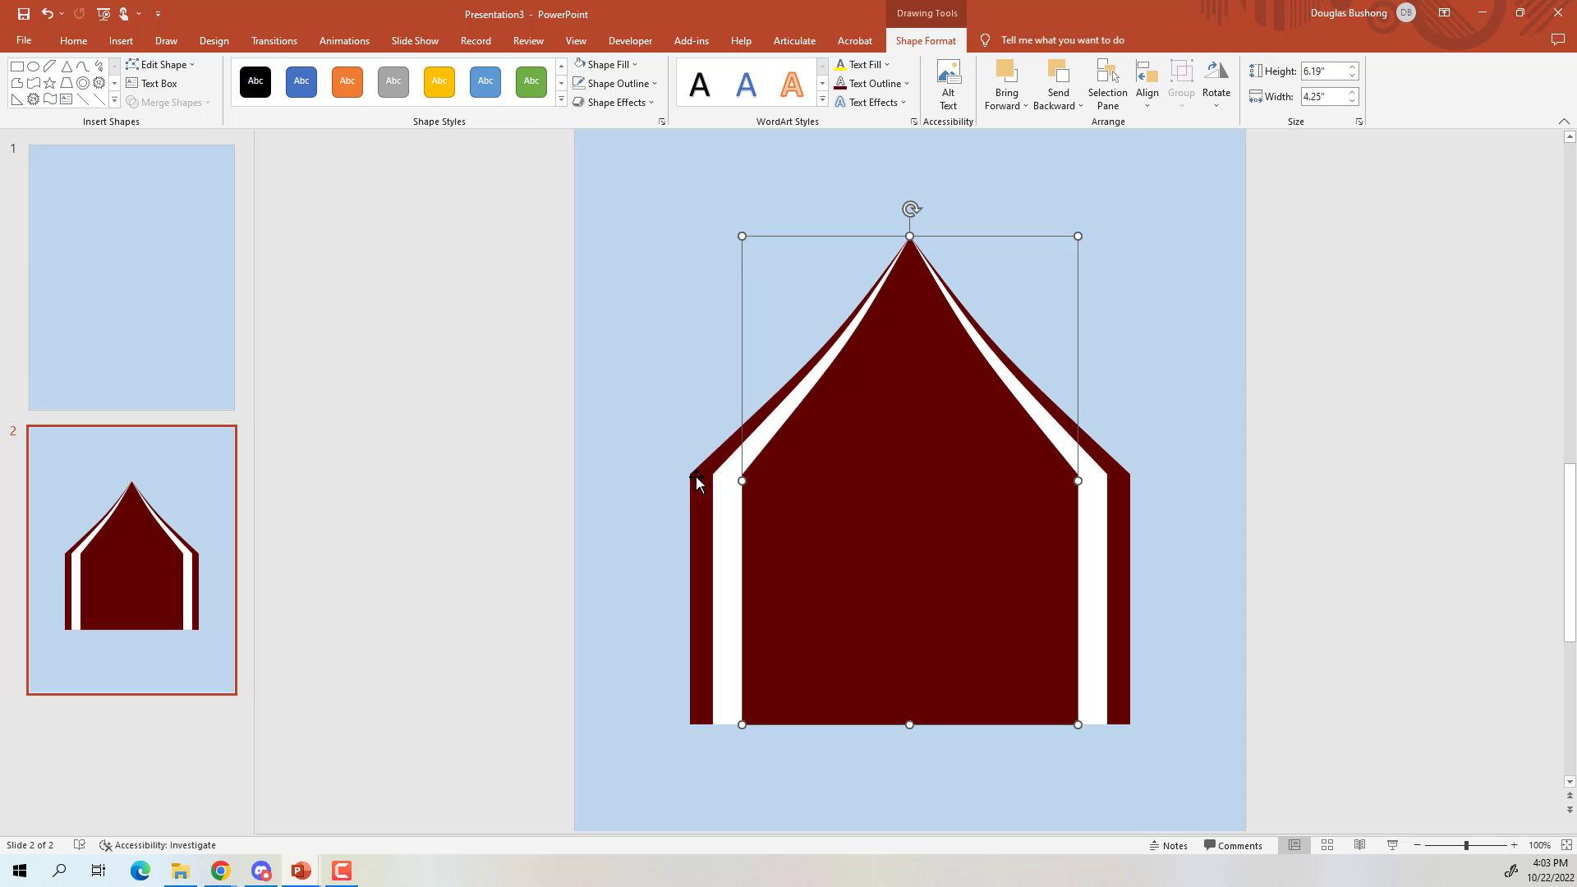
{"action": "left_click_drag", "start_coordinate": [745, 480], "coordinate": [784, 479]}
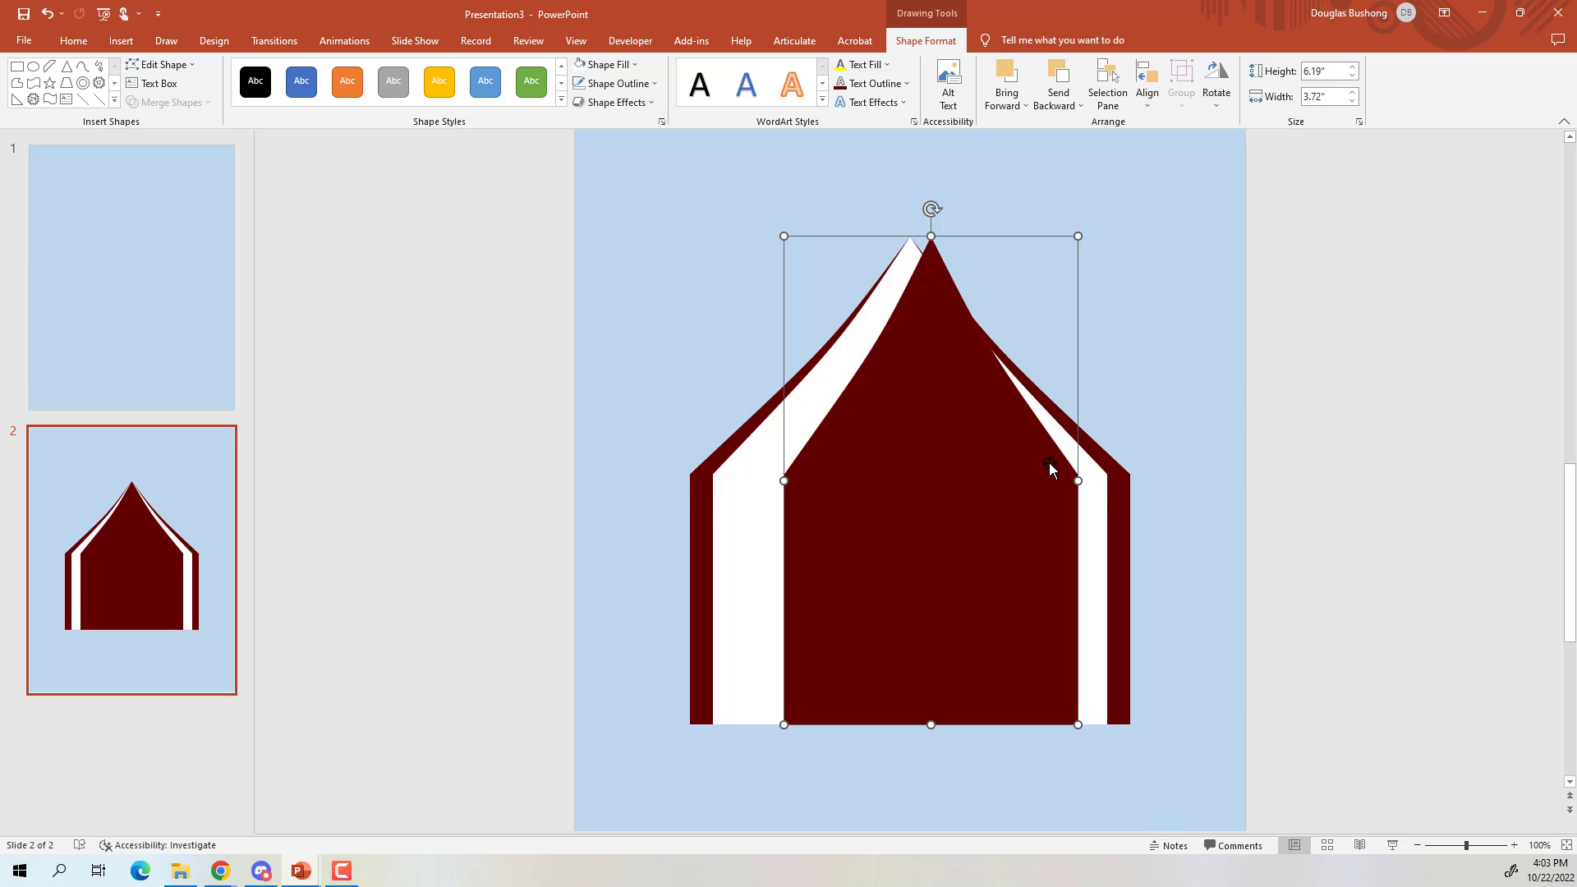
{"action": "left_click_drag", "start_coordinate": [981, 464], "coordinate": [961, 451]}
{"action": "key", "text": "ctrl+c"}
{"action": "key", "text": "ctrl+v"}
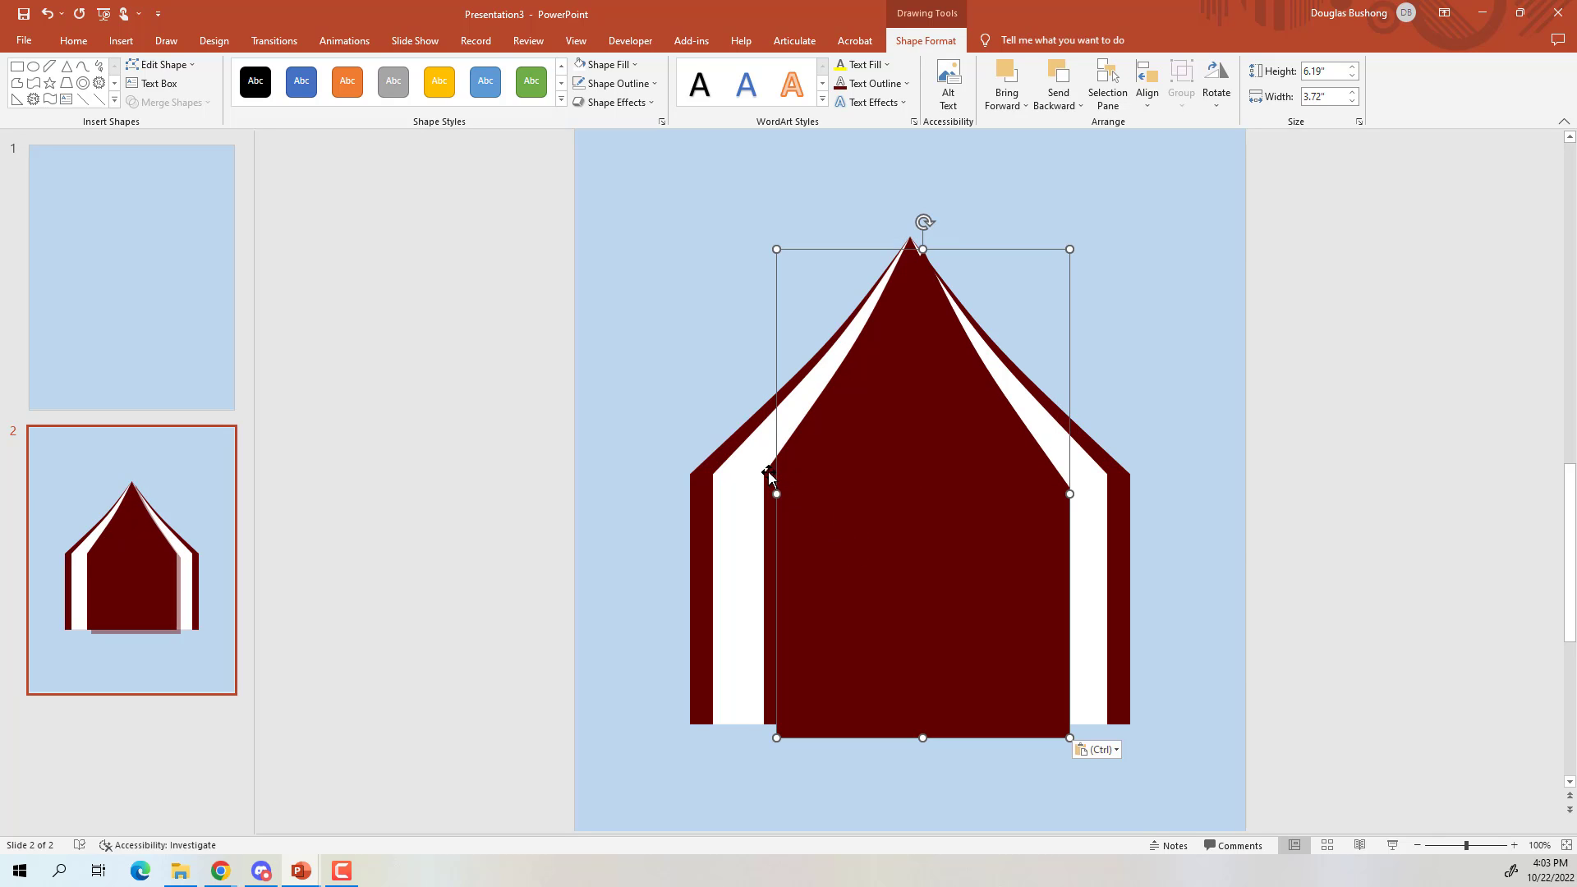
{"action": "key", "text": "Delete"}
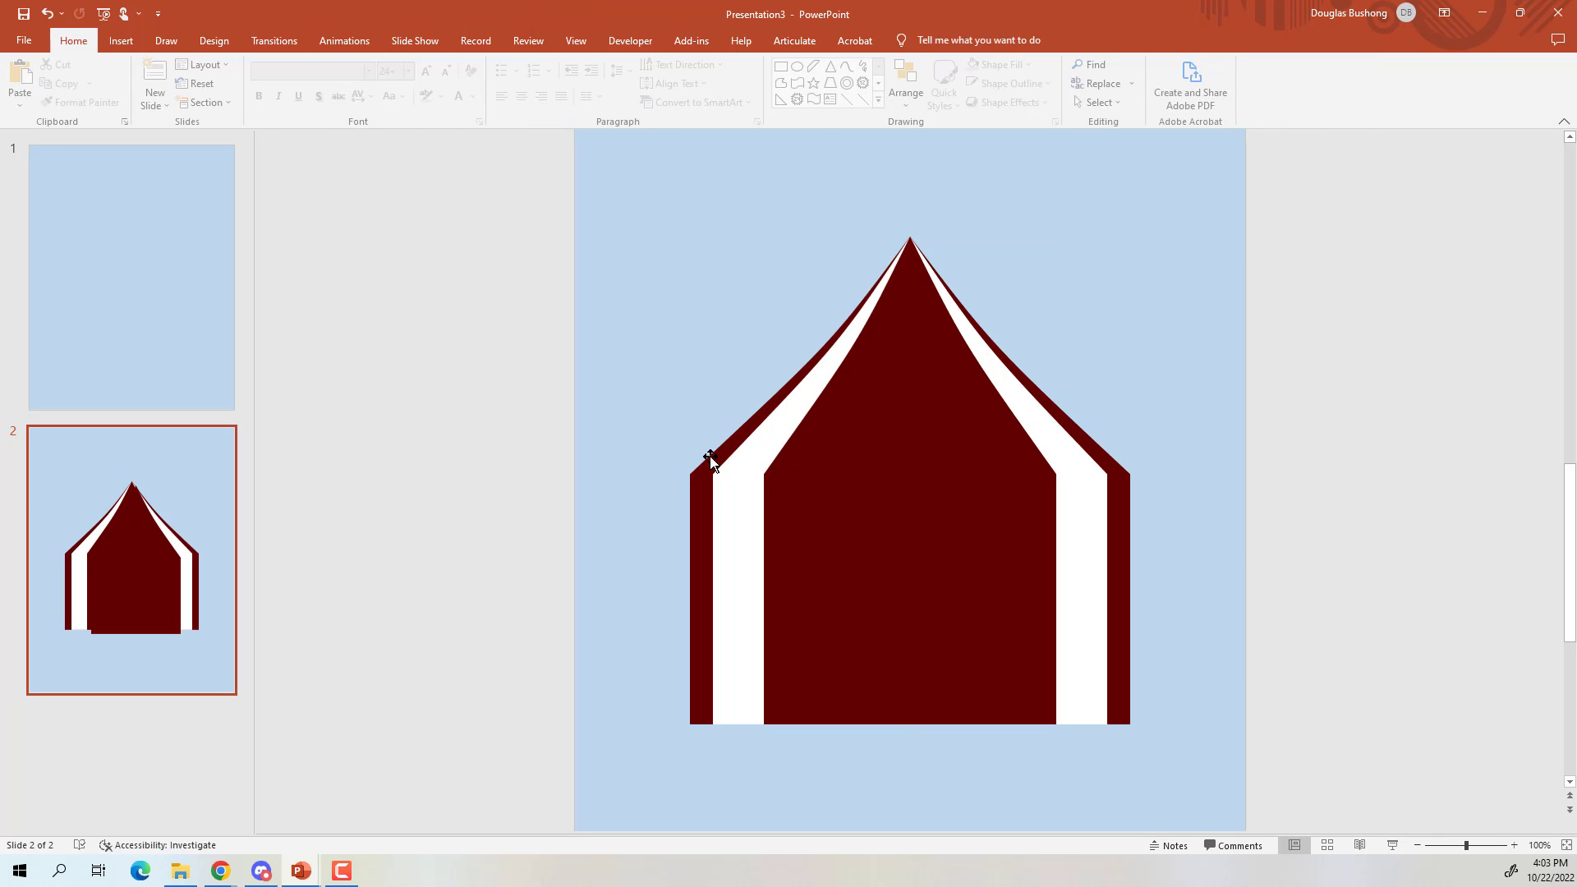
Duplicate the white tent shape, narrow it to about 1.96" and centre it over the dark red stripe shape
{"action": "left_click", "coordinate": [745, 500]}
{"action": "key", "text": "ctrl+c"}
{"action": "key", "text": "ctrl+v"}
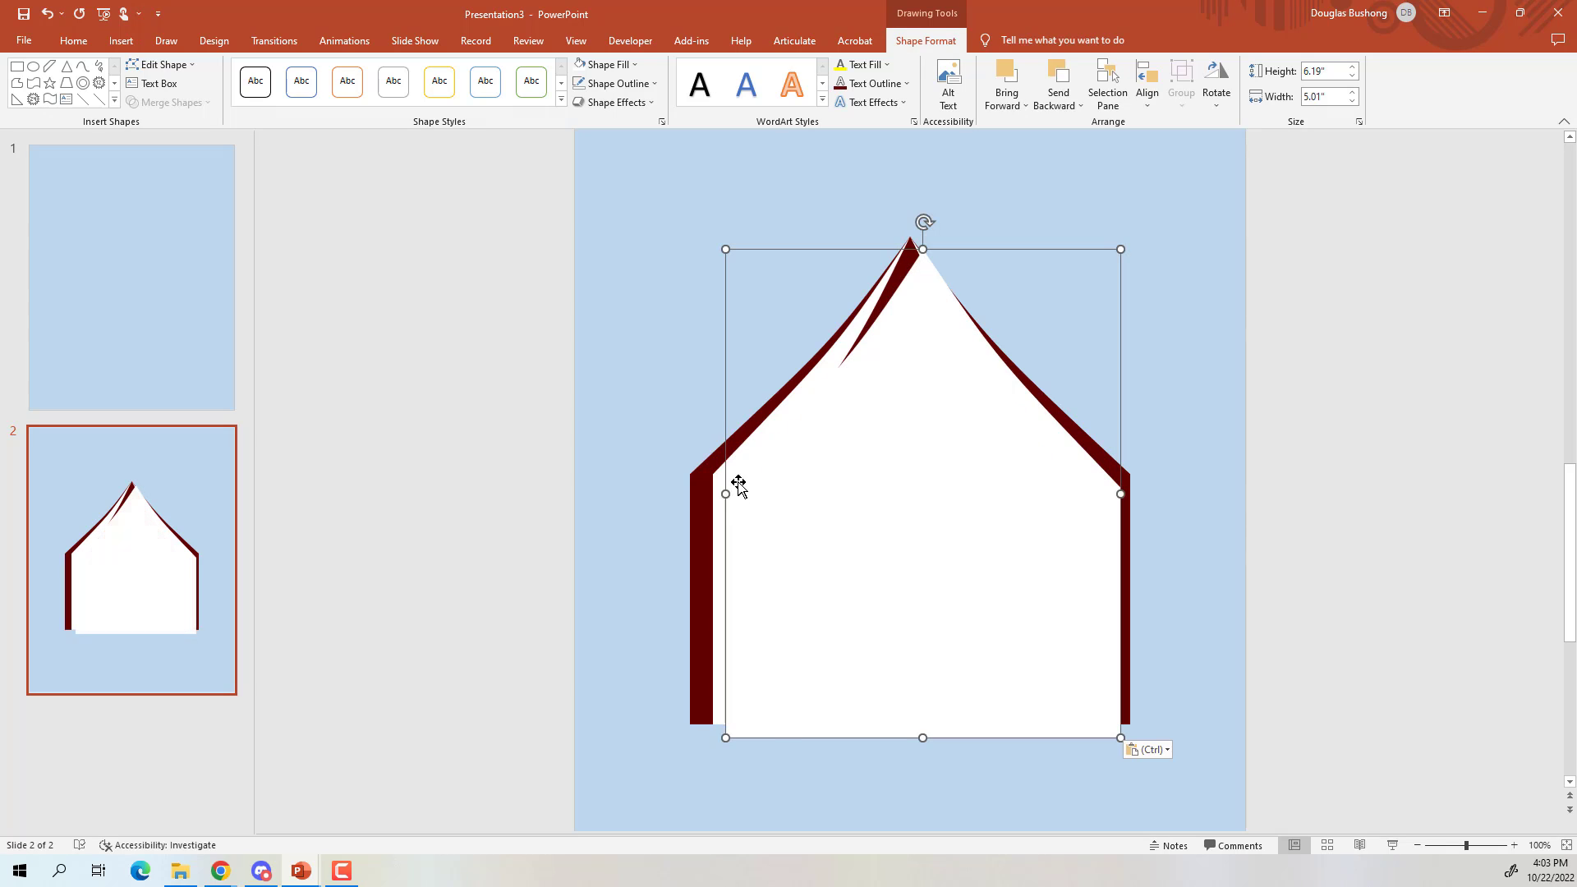
{"action": "left_click_drag", "start_coordinate": [725, 494], "coordinate": [882, 495]}
{"action": "left_click_drag", "start_coordinate": [1010, 521], "coordinate": [846, 481]}
{"action": "left_click_drag", "start_coordinate": [933, 485], "coordinate": [891, 503]}
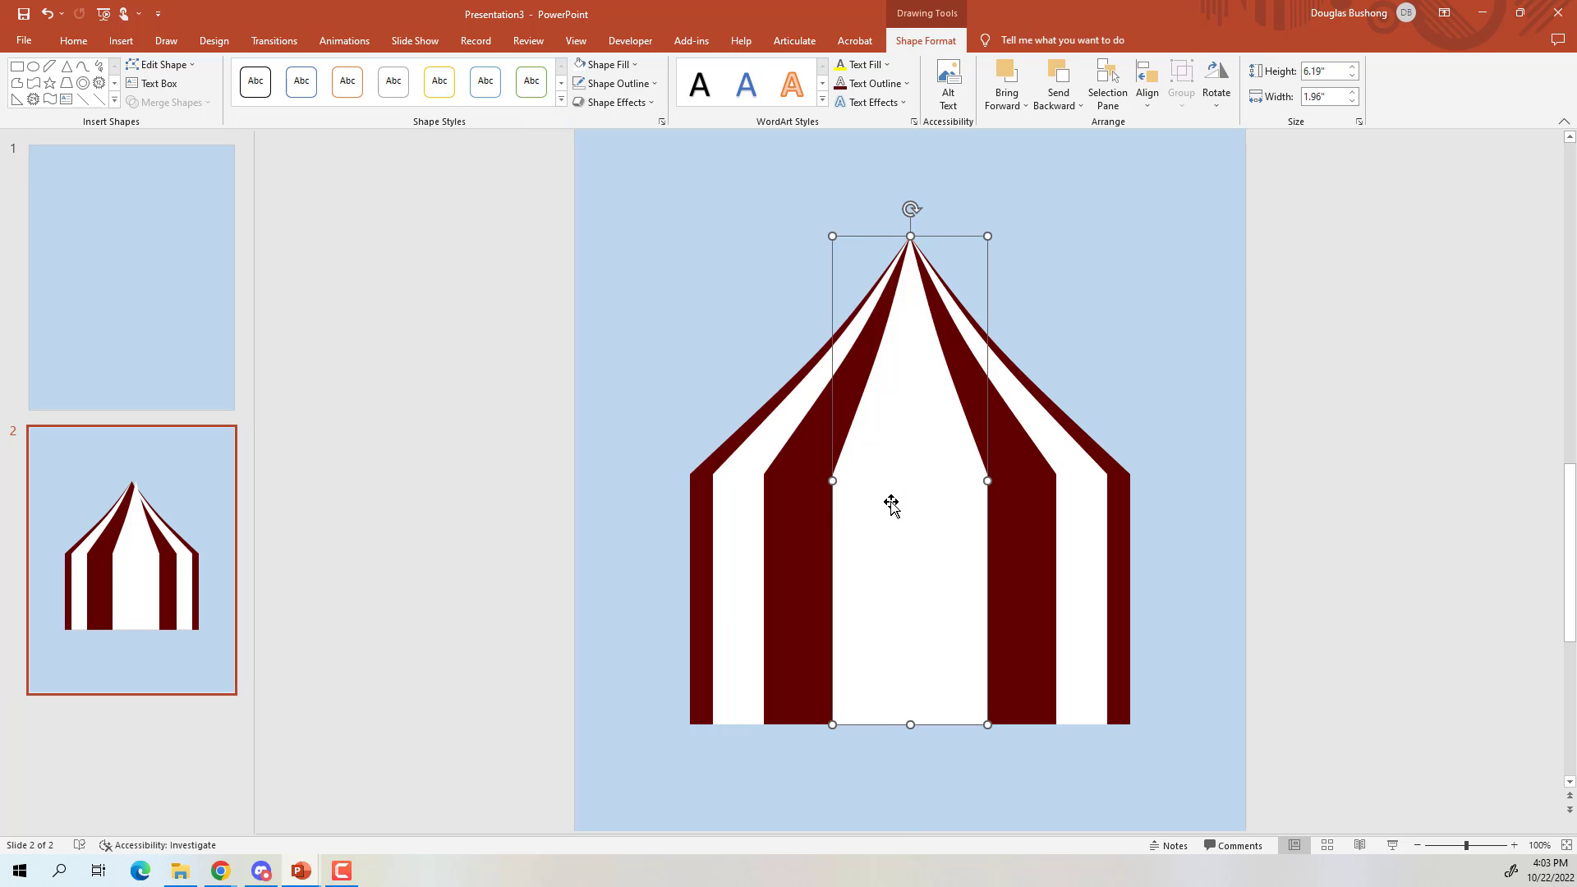
Add a centred dark red copy about 0.94" wide as the middle stripe and widen the white shape behind it to balance the stripes
{"action": "left_click", "coordinate": [791, 521]}
{"action": "key", "text": "ctrl+v"}
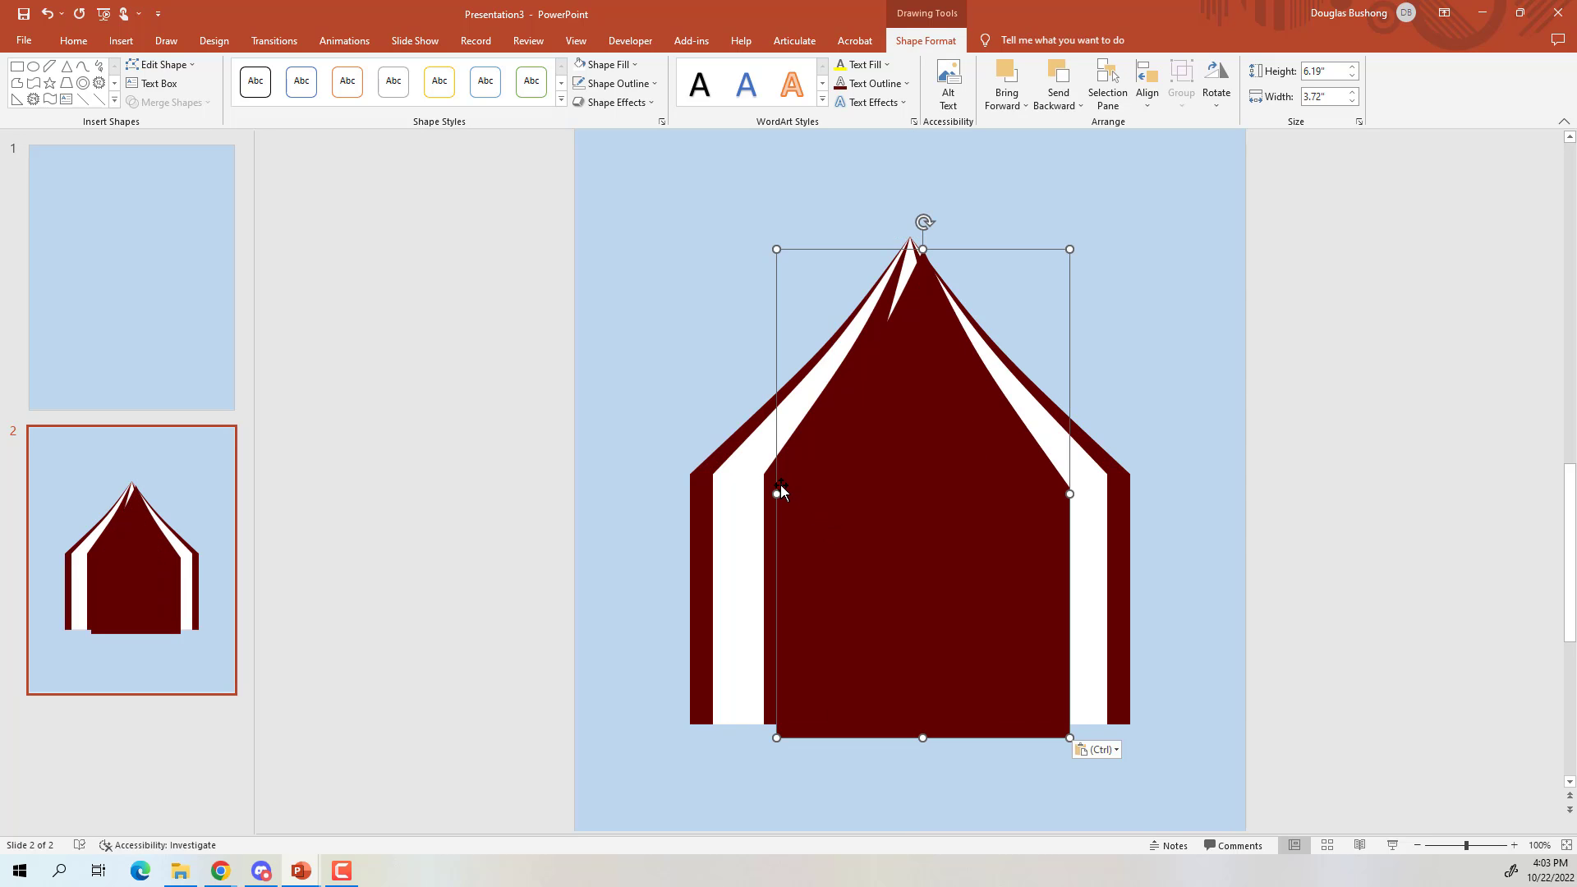
{"action": "left_click_drag", "start_coordinate": [777, 497], "coordinate": [872, 481]}
{"action": "left_click", "coordinate": [979, 481]}
{"action": "left_click_drag", "start_coordinate": [988, 481], "coordinate": [1010, 482]}
{"action": "left_click", "coordinate": [925, 521]}
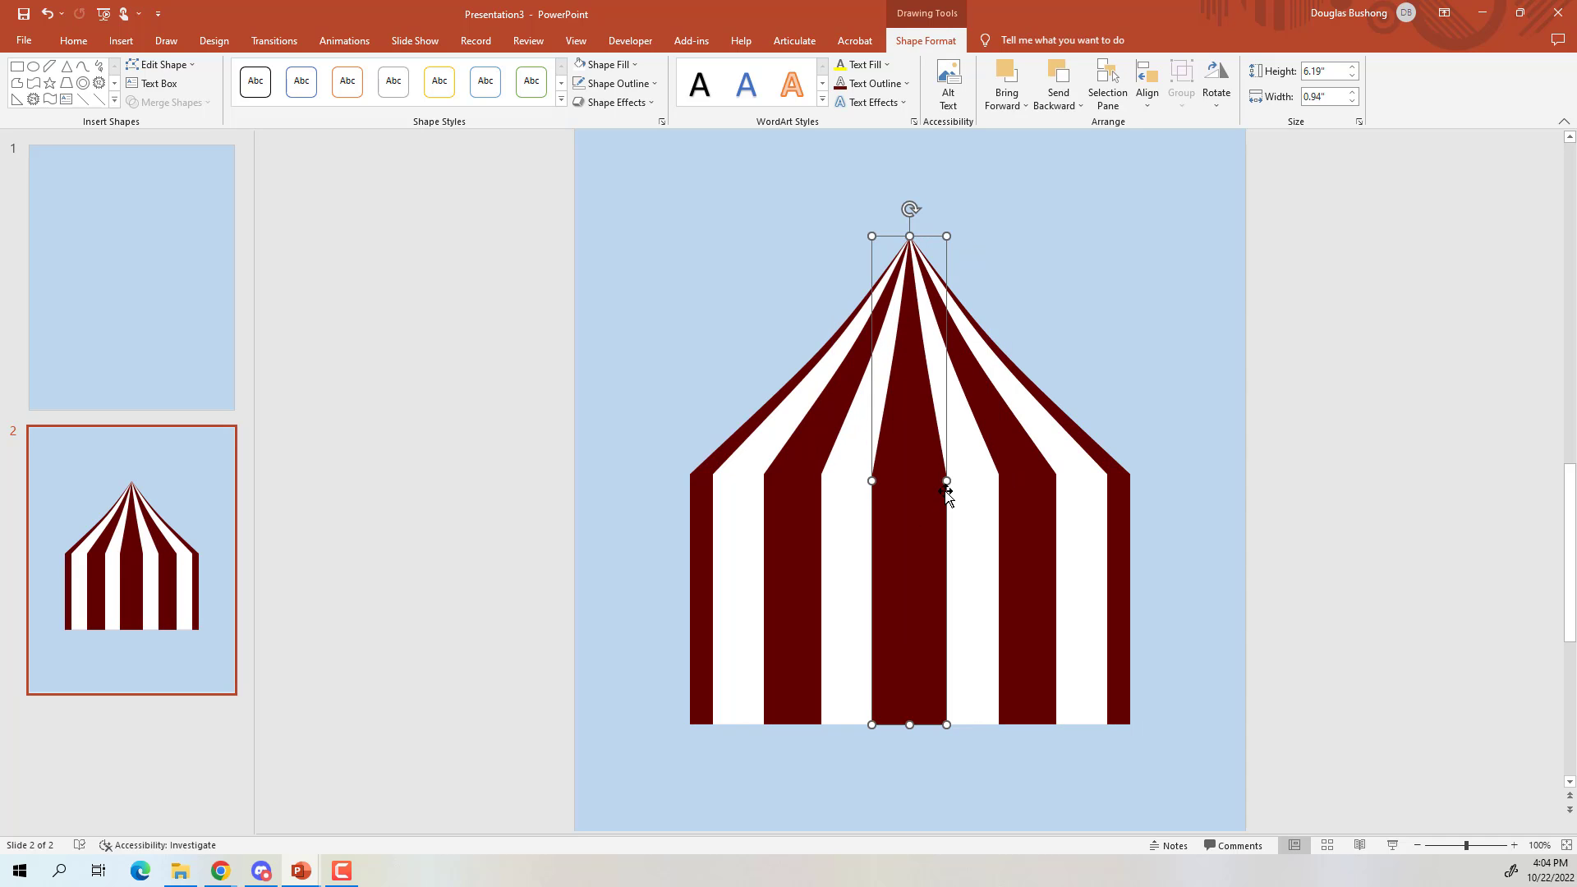
{"action": "left_click_drag", "start_coordinate": [894, 493], "coordinate": [894, 494]}
{"action": "left_click", "coordinate": [1220, 581]}
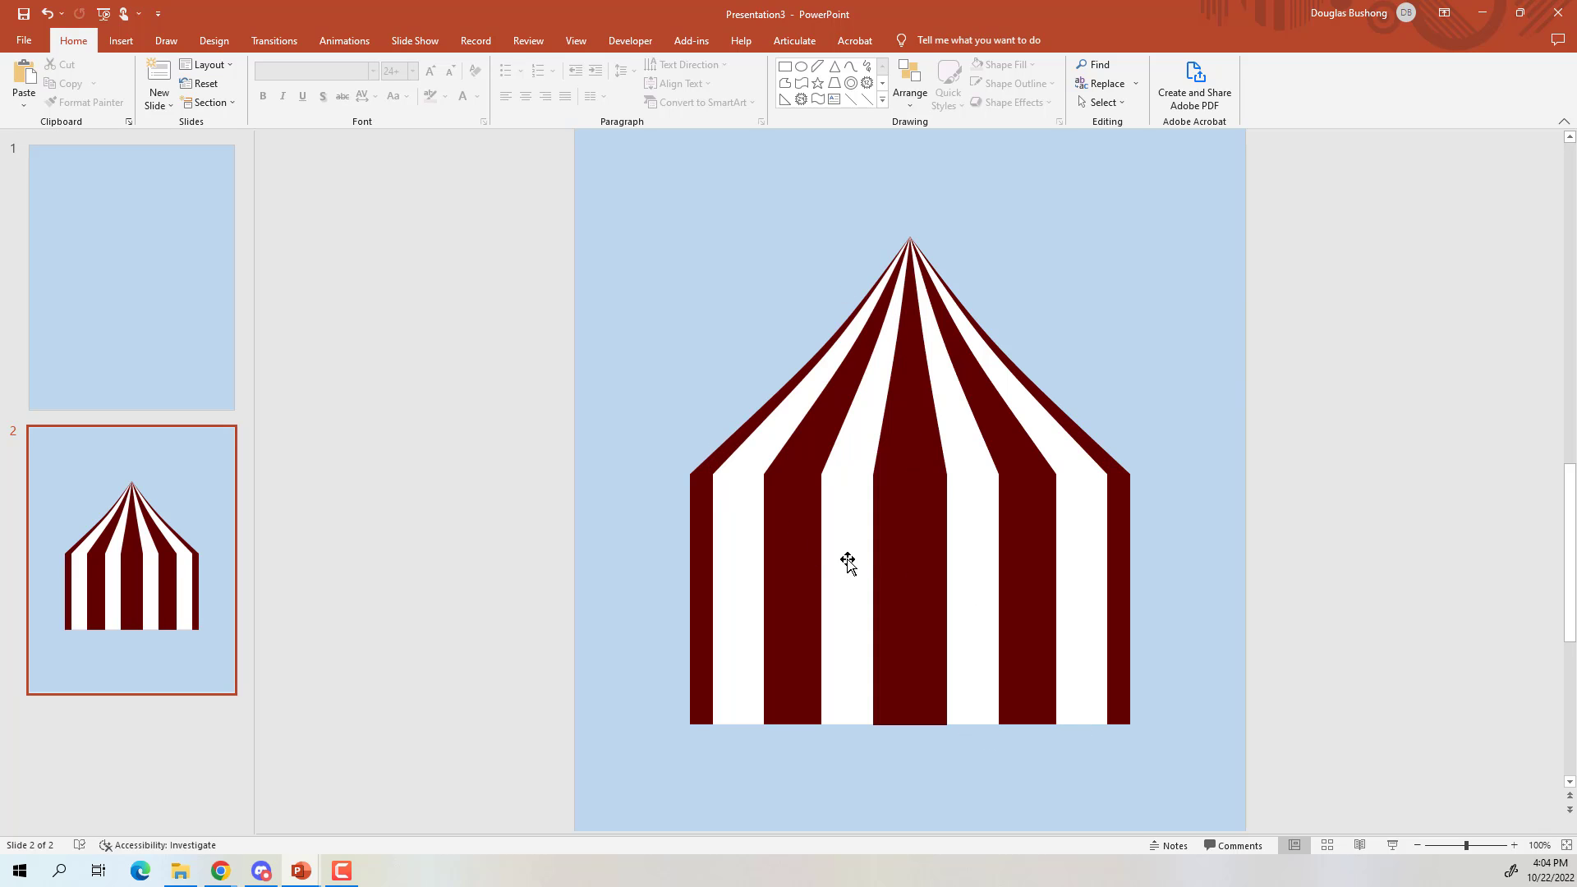
Stretch the four inner tent shapes slightly downward together, past the bottom edge of the outermost dark red shape
{"action": "left_click", "coordinate": [1086, 688]}
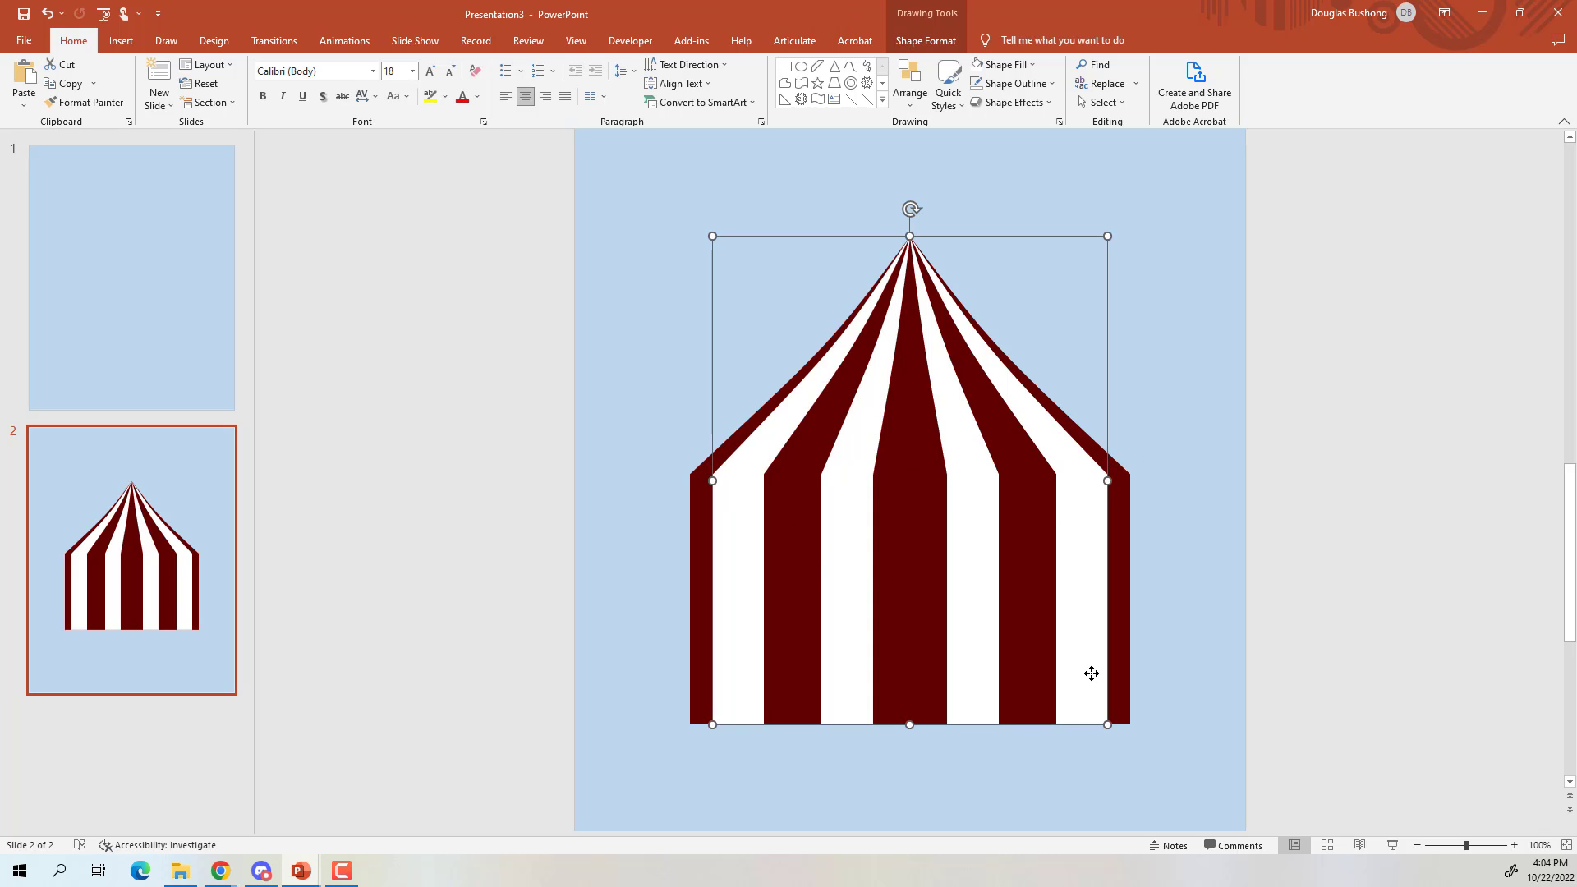
{"action": "left_click", "coordinate": [1037, 688], "text": "shift"}
{"action": "left_click", "coordinate": [975, 657], "text": "shift"}
{"action": "left_click", "coordinate": [893, 724], "text": "shift"}
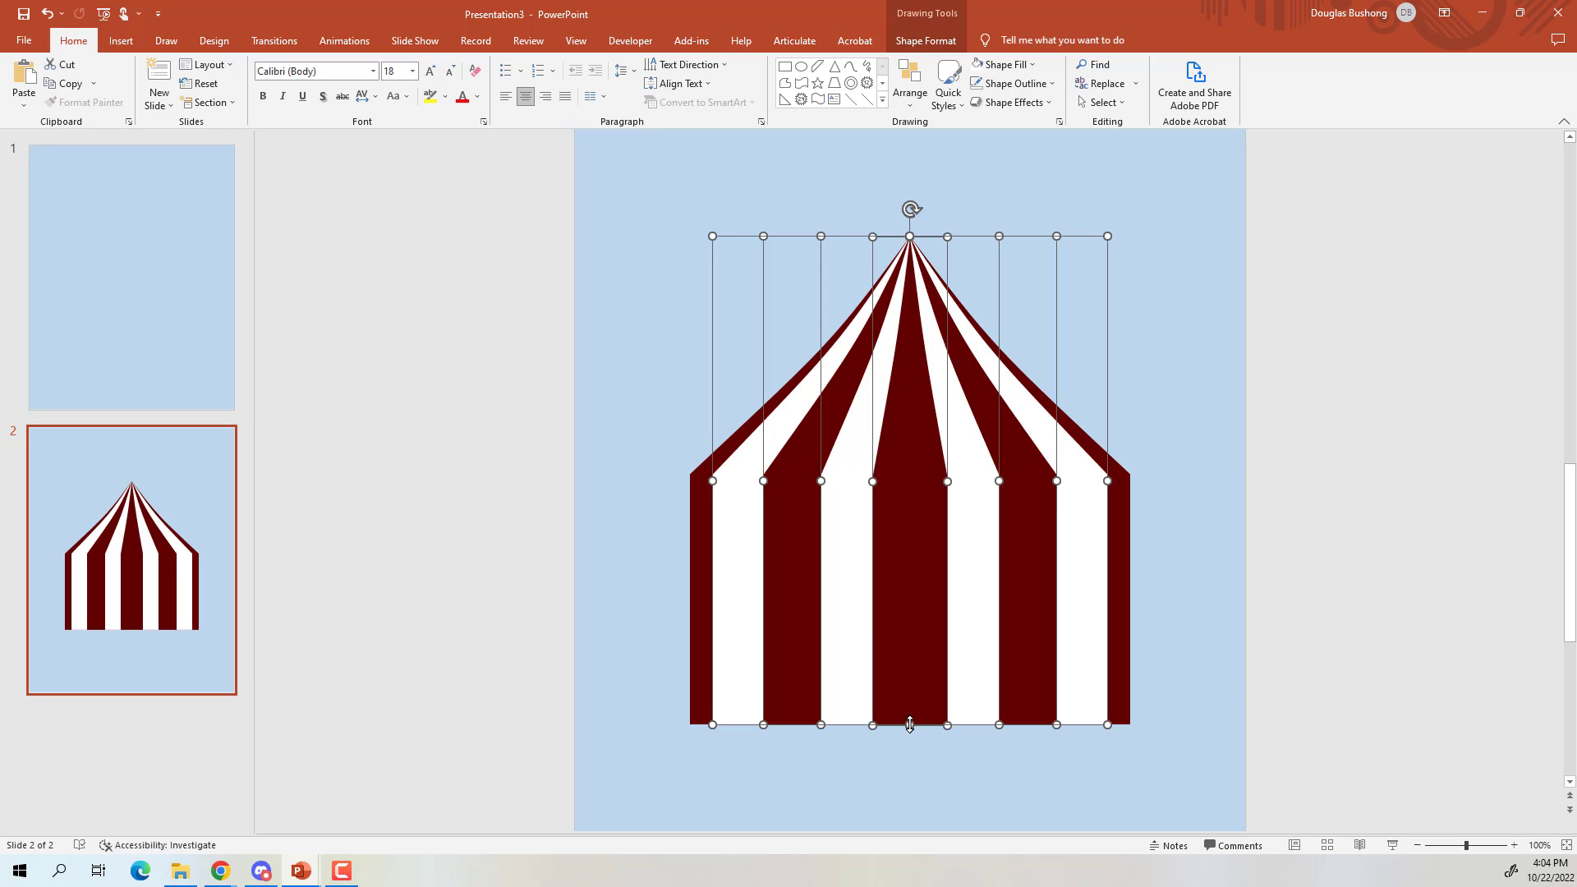
{"action": "left_click_drag", "start_coordinate": [909, 724], "coordinate": [914, 733]}
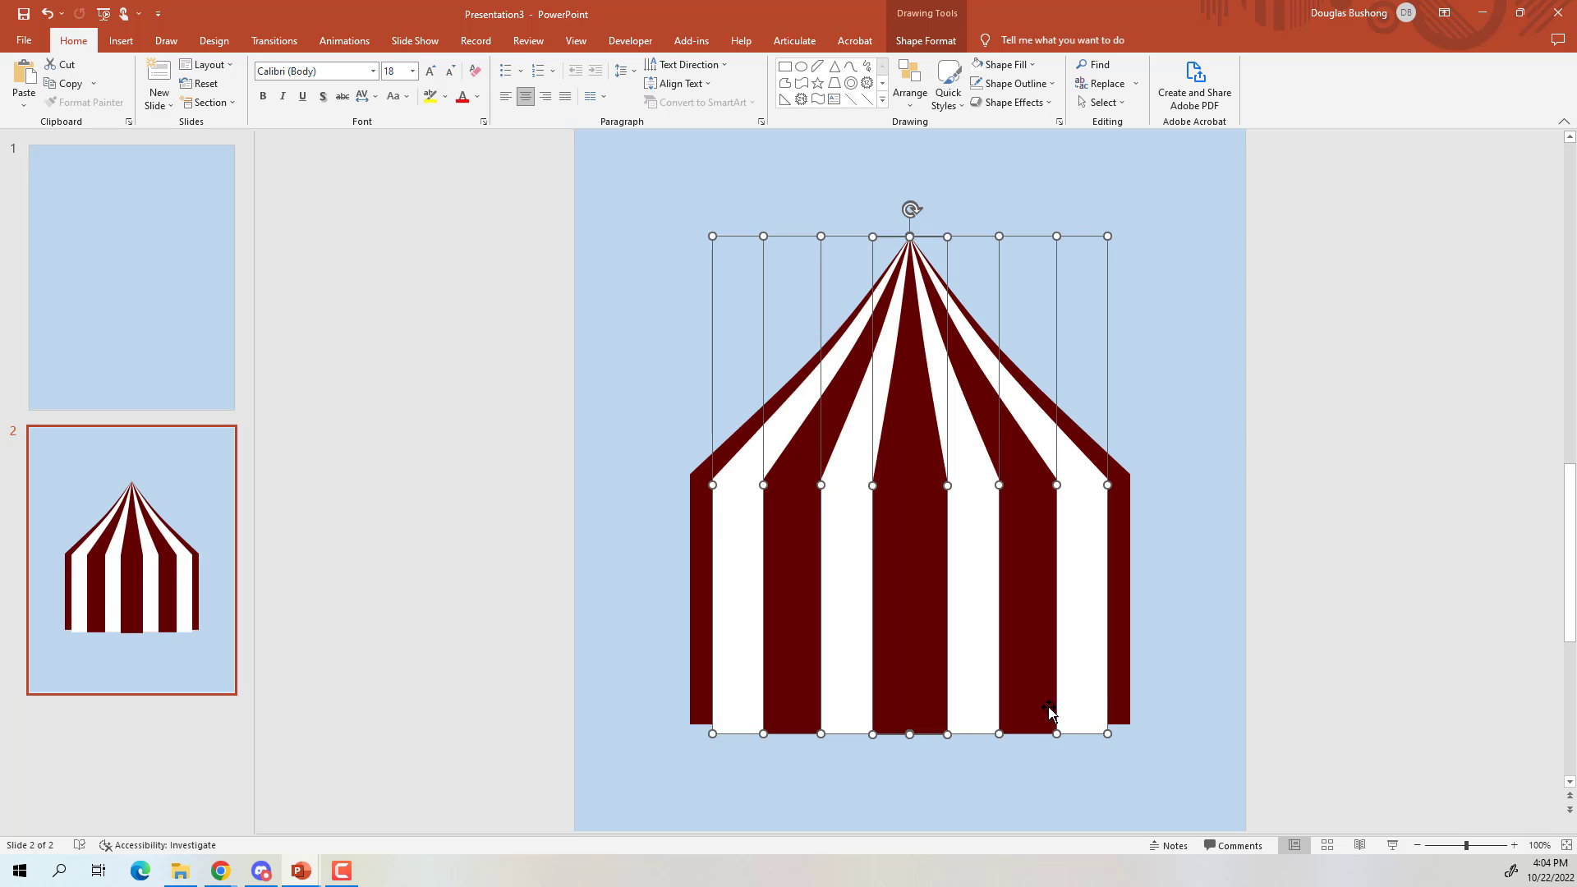
Lengthen the remaining inner stripe shapes progressively, dropping the widest from the selection each time, so the base steps down towards the centre
{"action": "left_click", "coordinate": [1099, 690], "text": "shift"}
{"action": "left_click_drag", "start_coordinate": [912, 733], "coordinate": [914, 742]}
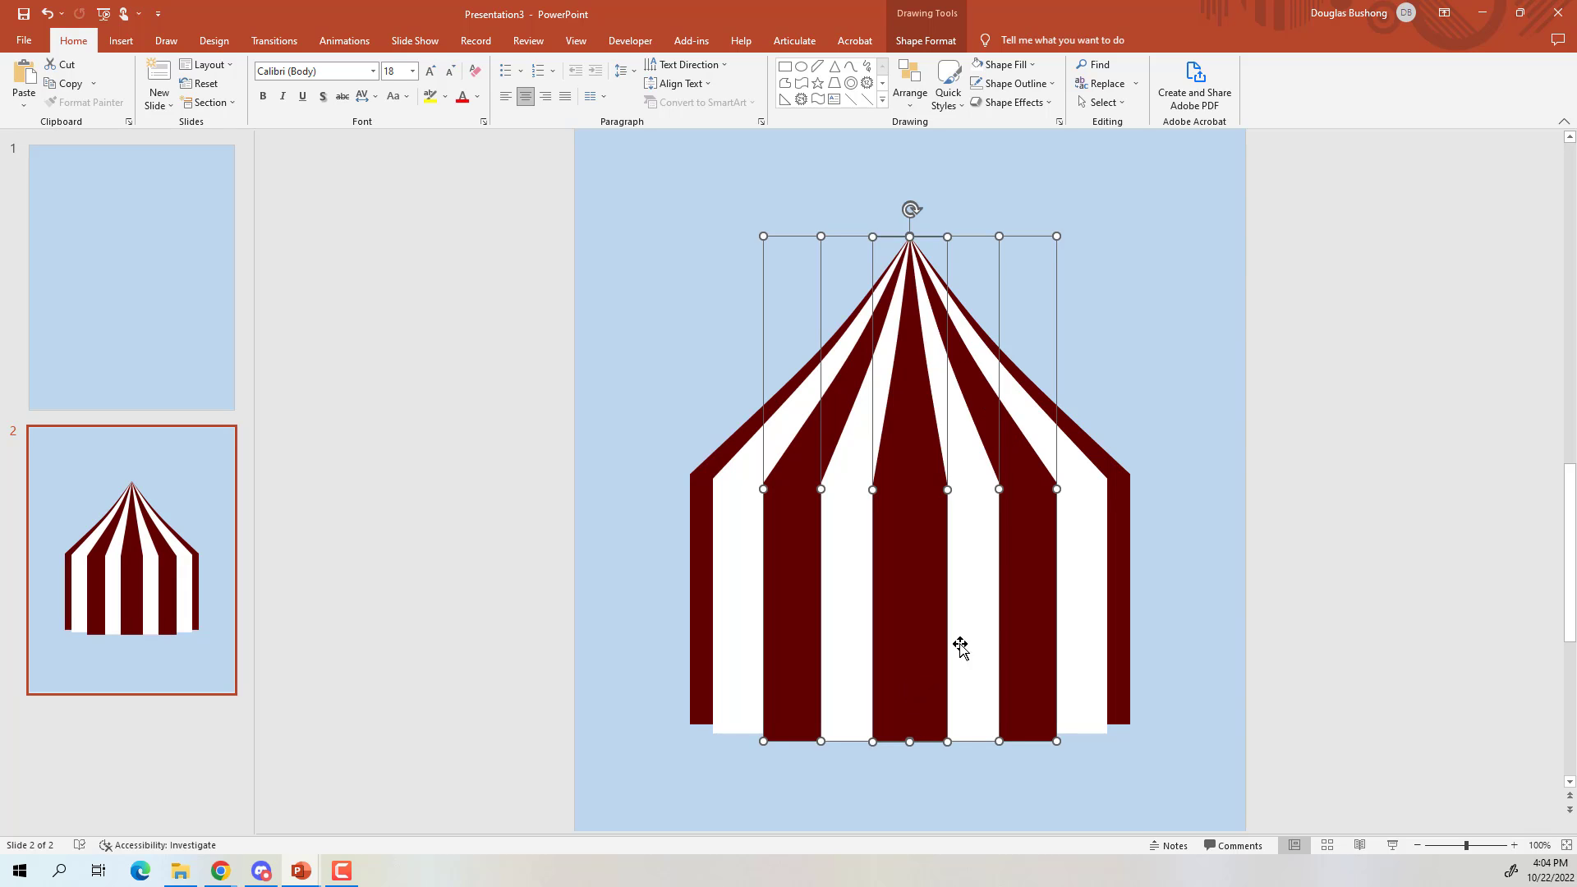
{"action": "left_click", "coordinate": [1017, 696], "text": "shift"}
{"action": "left_click_drag", "start_coordinate": [909, 741], "coordinate": [912, 758]}
{"action": "left_click", "coordinate": [920, 734]}
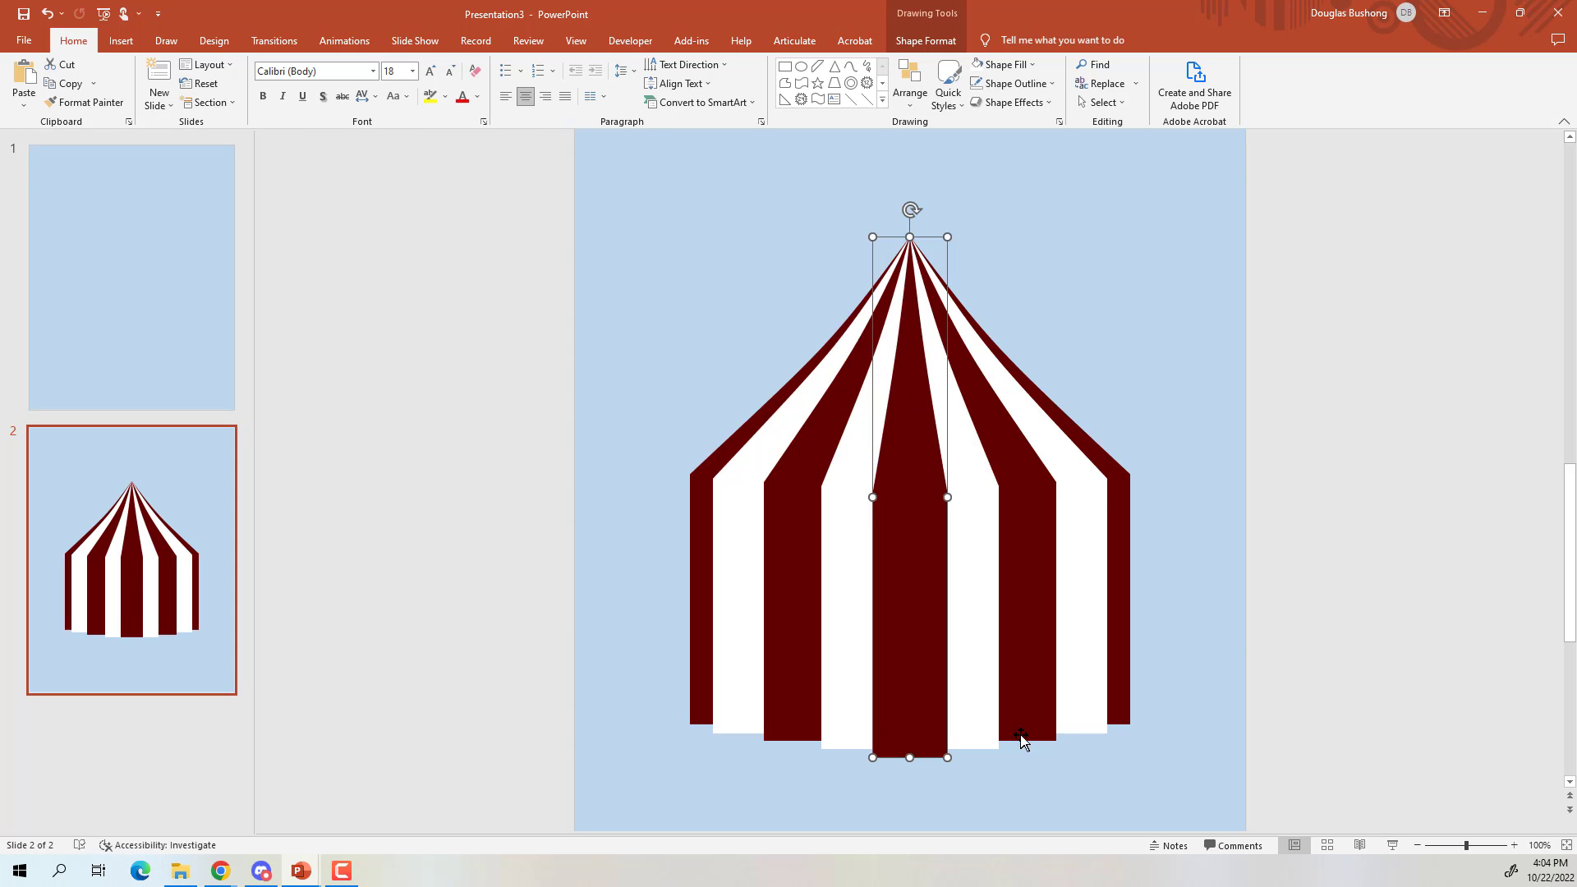
{"action": "left_click", "coordinate": [1262, 652]}
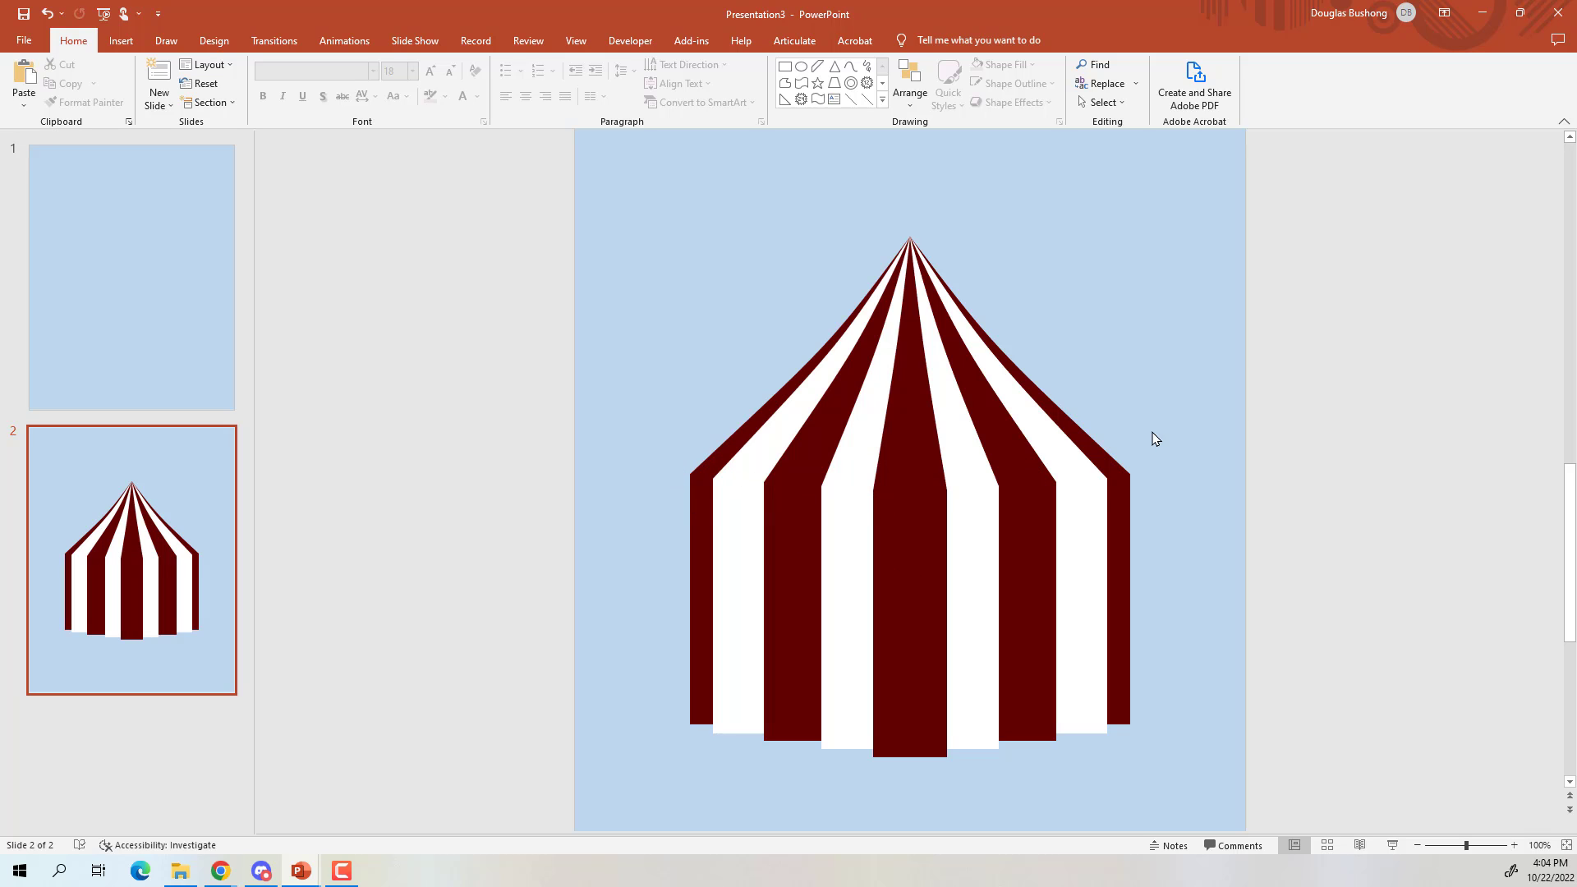
{"action": "scroll", "coordinate": [900, 550], "scroll_direction": "down", "scroll_amount": 7}
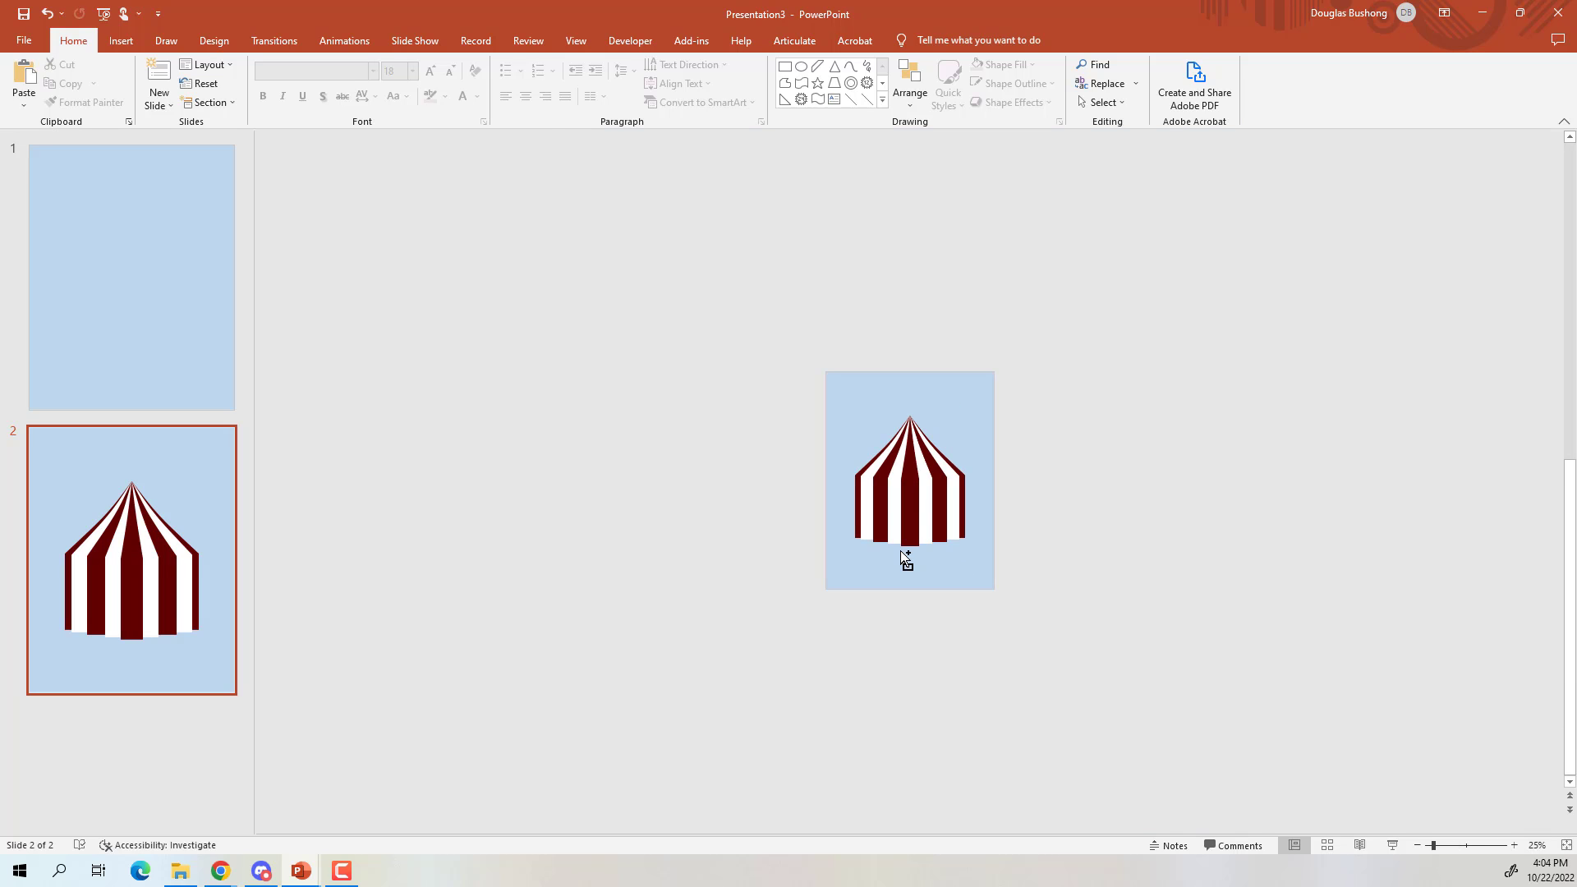
{"action": "scroll", "coordinate": [900, 550], "scroll_direction": "up", "scroll_amount": 2}
{"action": "scroll", "coordinate": [900, 550], "scroll_direction": "up", "scroll_amount": 2}
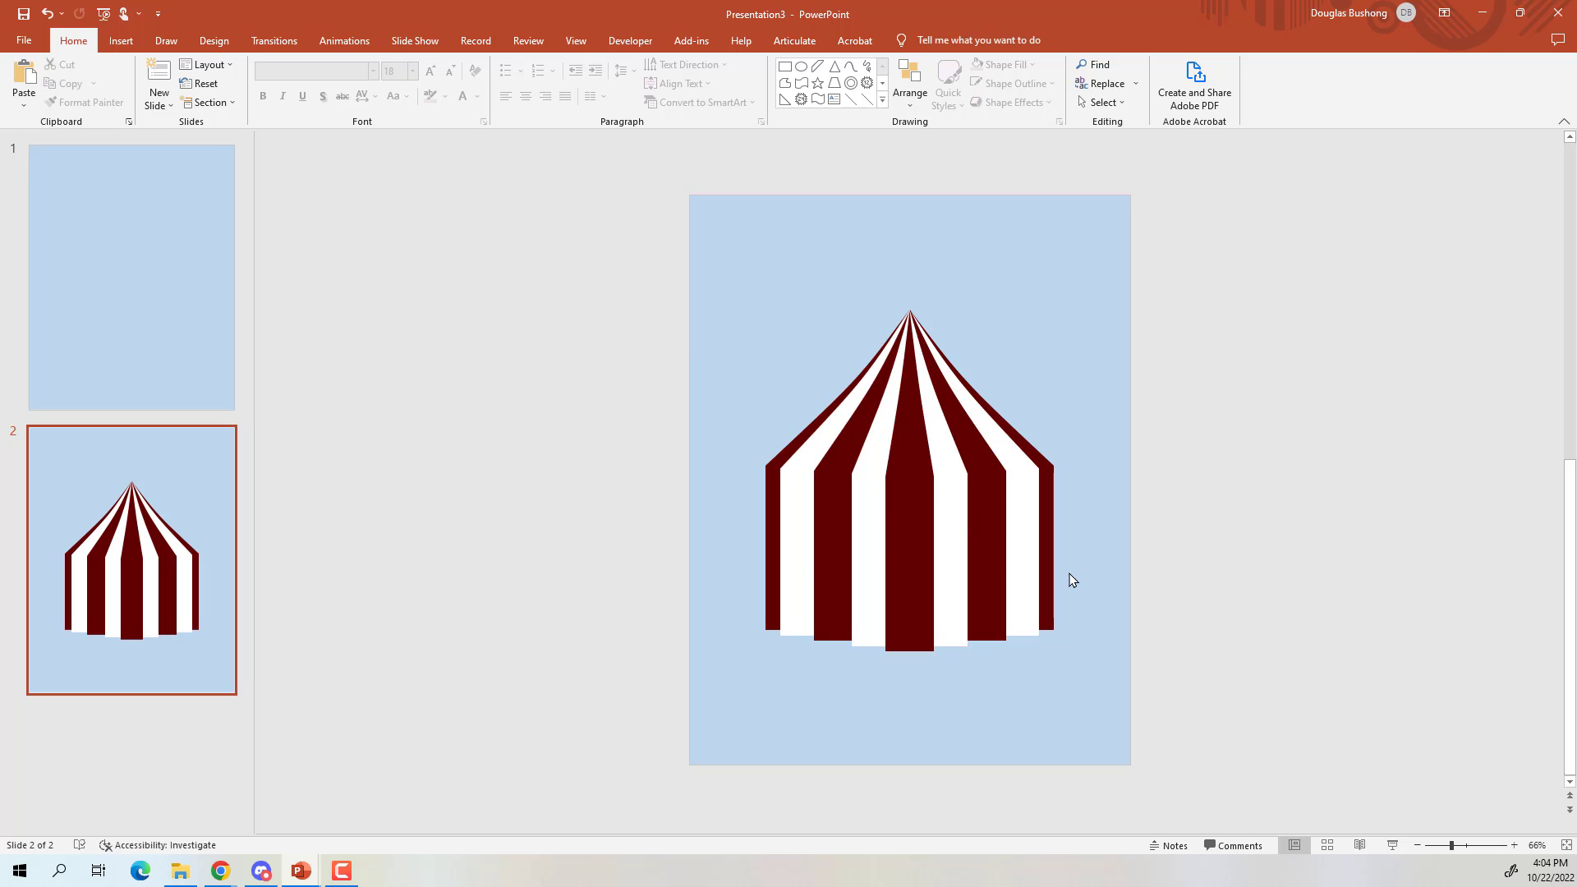
{"action": "scroll", "coordinate": [895, 687], "scroll_direction": "up", "scroll_amount": 5}
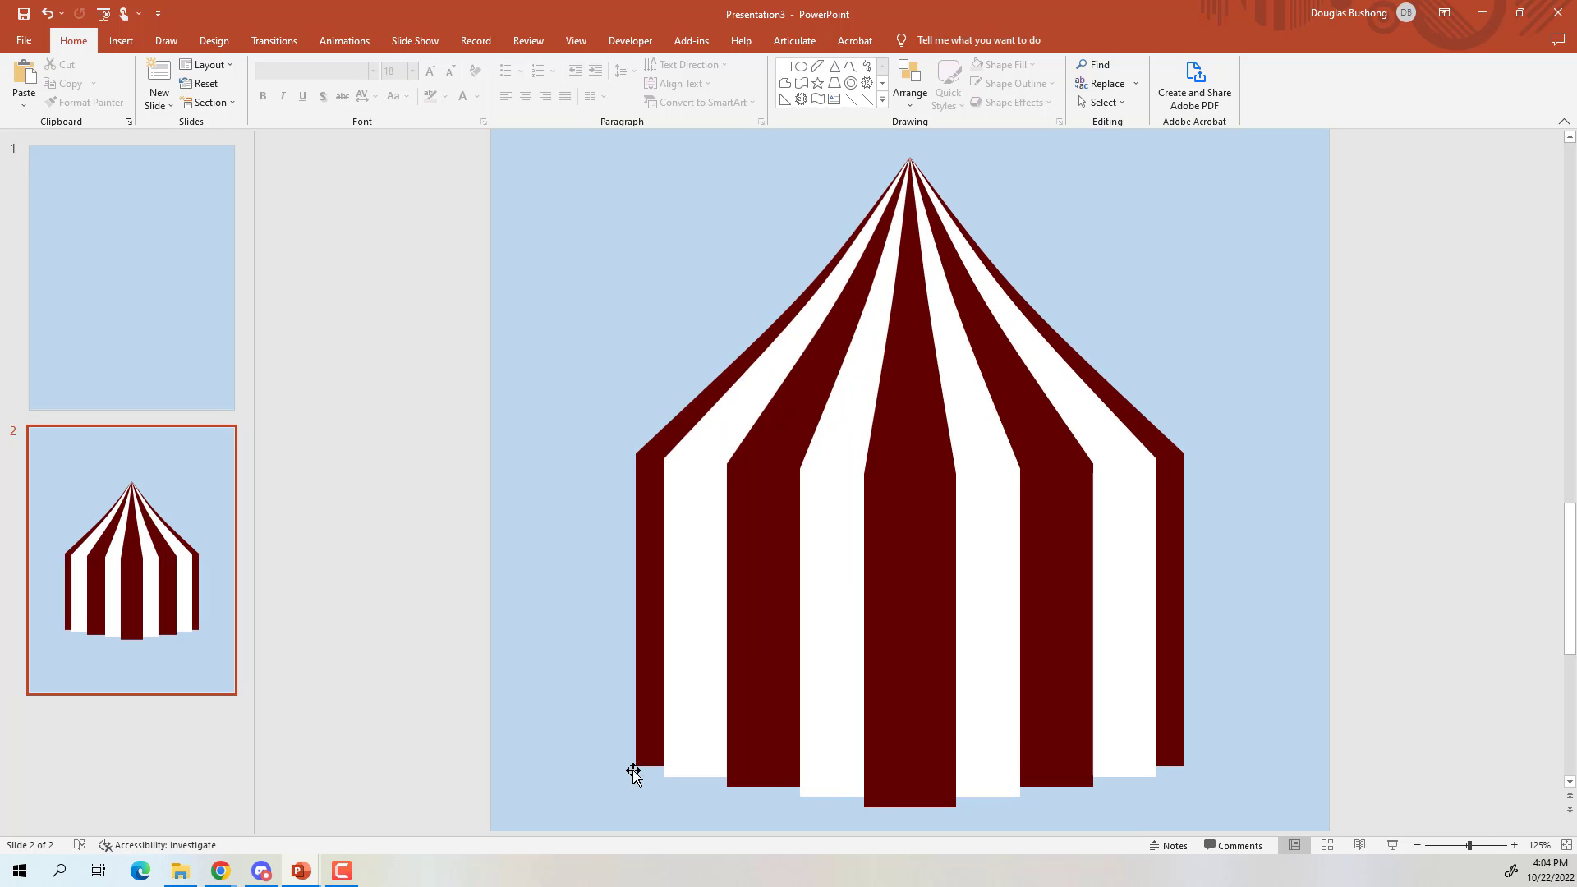
{"action": "scroll", "coordinate": [1018, 680], "scroll_direction": "down", "scroll_amount": 3}
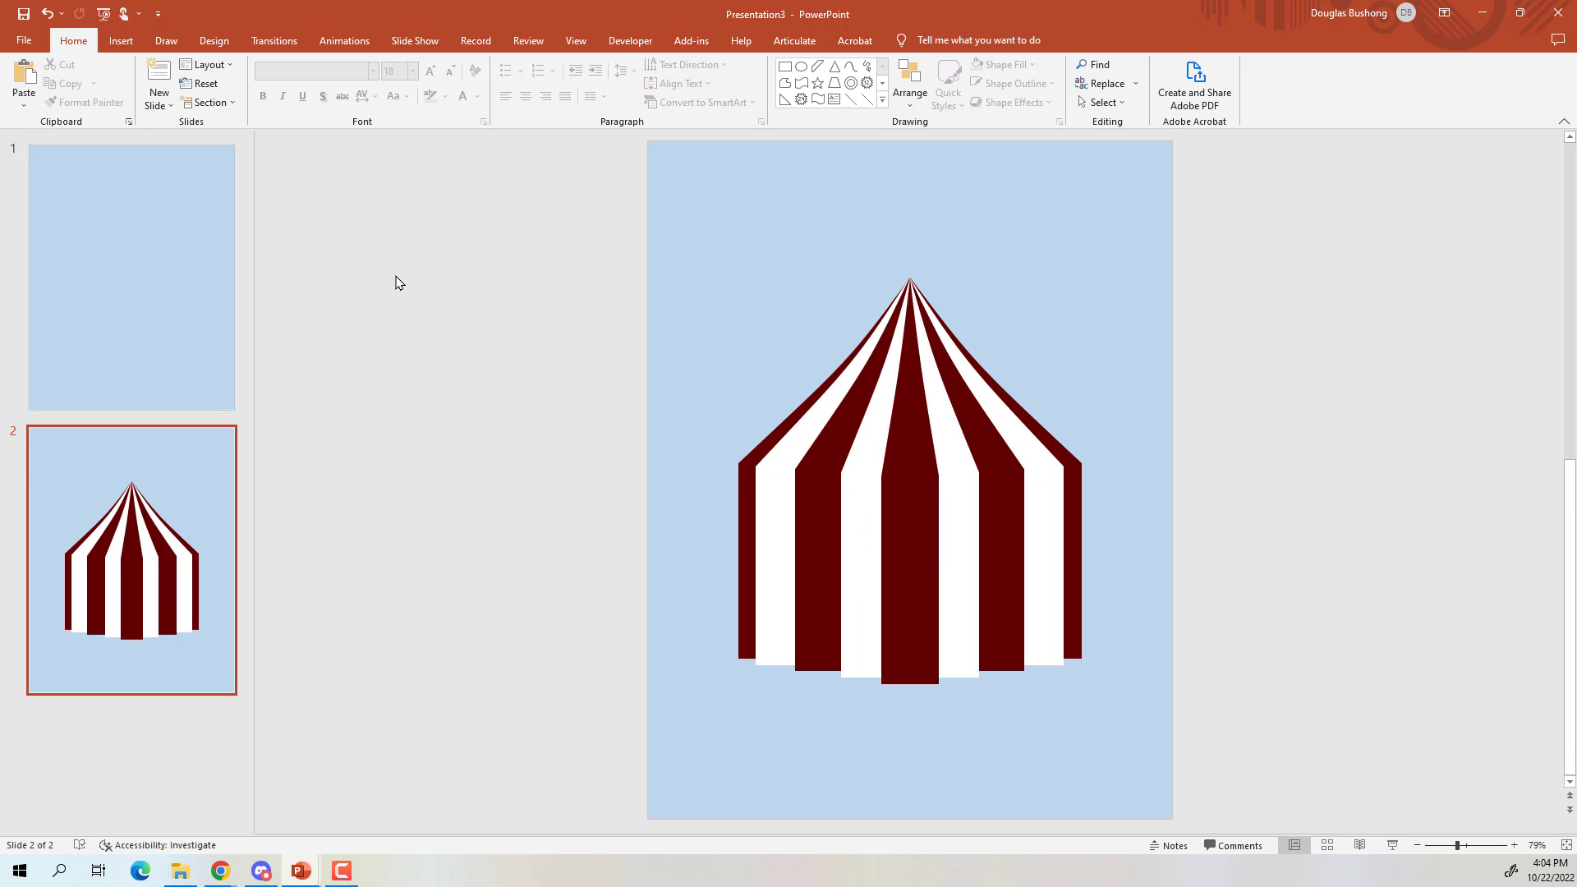
Draw a flat ellipse about 6.85" wide and 0.83" high and centre it over the tent's base
{"action": "left_click", "coordinate": [107, 41]}
{"action": "left_click", "coordinate": [264, 82]}
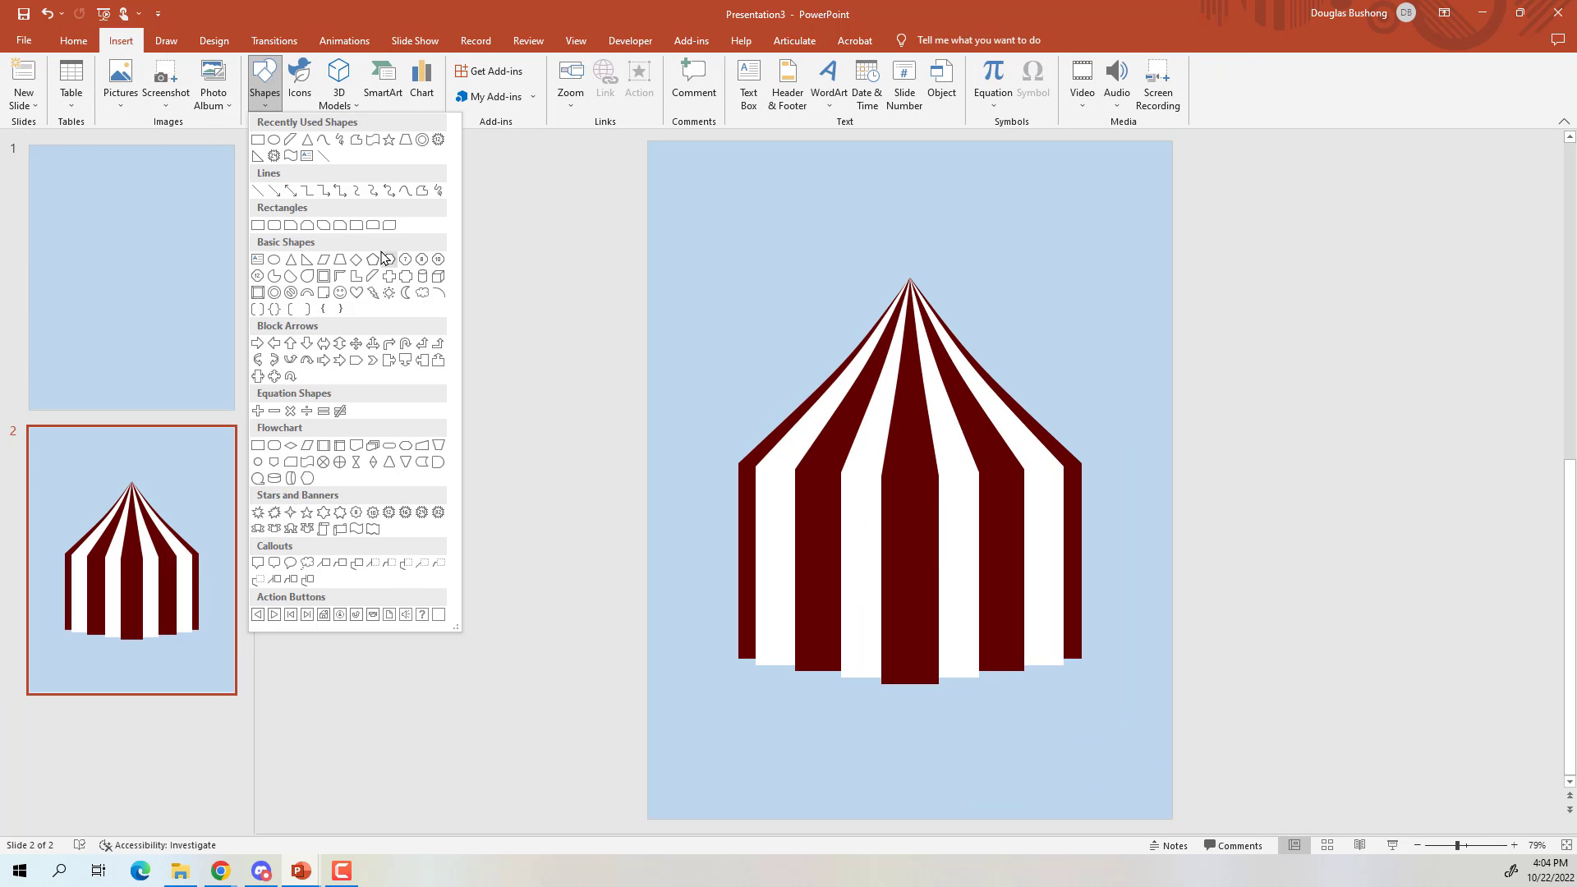
{"action": "left_click", "coordinate": [273, 140]}
{"action": "mouse_move", "coordinate": [676, 337]}
{"action": "left_mouse_down"}
{"action": "mouse_move", "coordinate": [1057, 405]}
{"action": "mouse_move", "coordinate": [1098, 433]}
{"action": "left_mouse_up"}
{"action": "mouse_move", "coordinate": [918, 374]}
{"action": "left_mouse_down"}
{"action": "mouse_move", "coordinate": [942, 393]}
{"action": "mouse_move", "coordinate": [941, 425]}
{"action": "left_mouse_up"}
{"action": "mouse_move", "coordinate": [910, 484]}
{"action": "left_mouse_down"}
{"action": "mouse_move", "coordinate": [910, 438]}
{"action": "mouse_move", "coordinate": [904, 456]}
{"action": "left_mouse_up"}
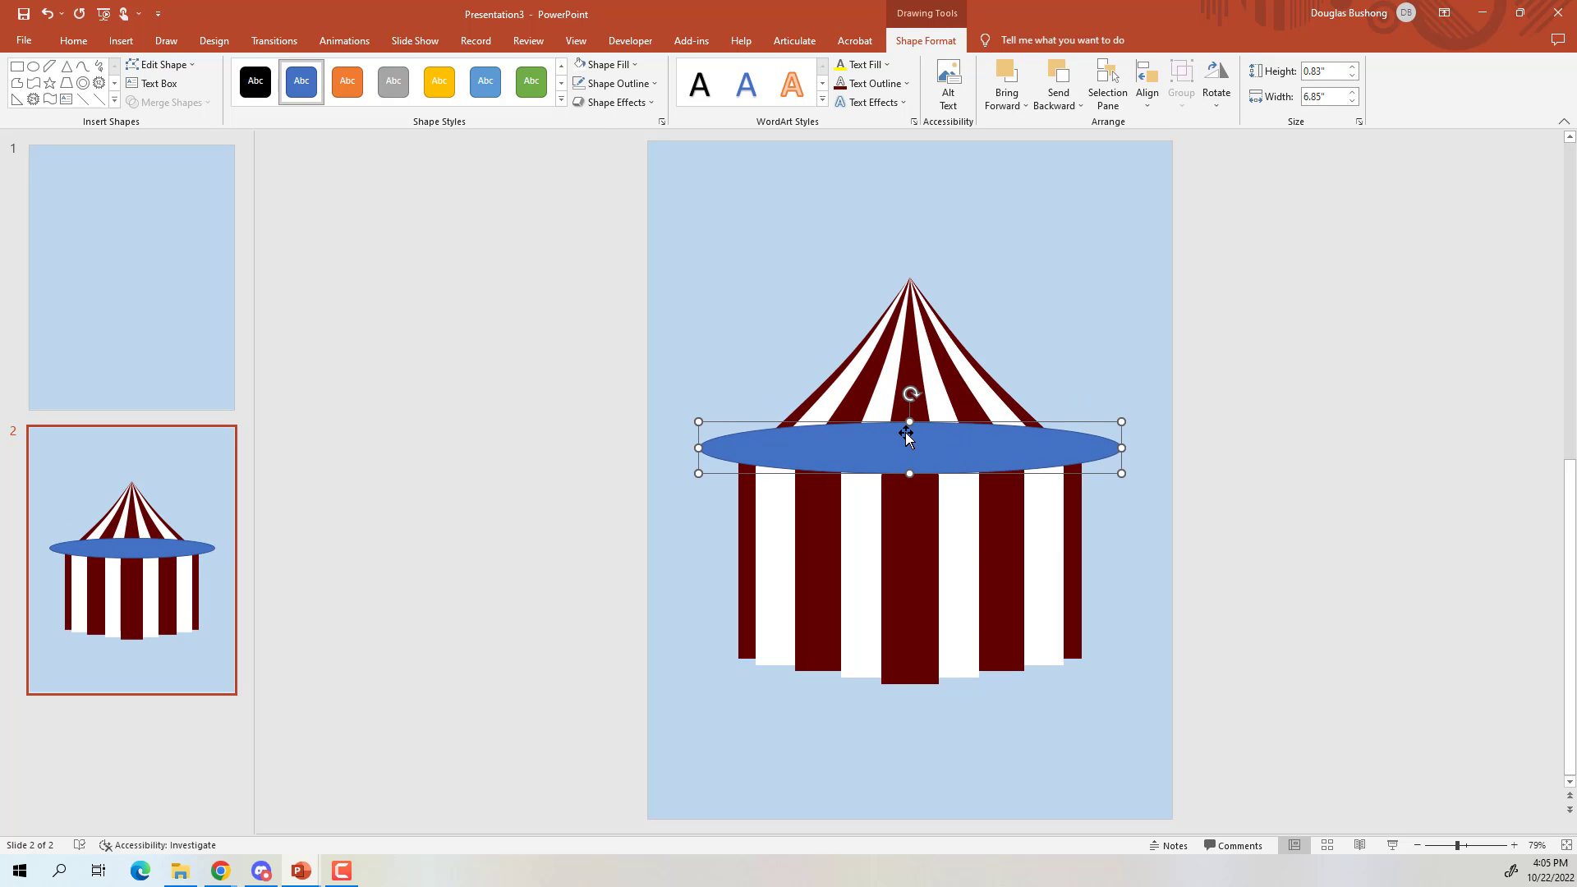
{"action": "left_click_drag", "start_coordinate": [906, 437], "coordinate": [910, 623]}
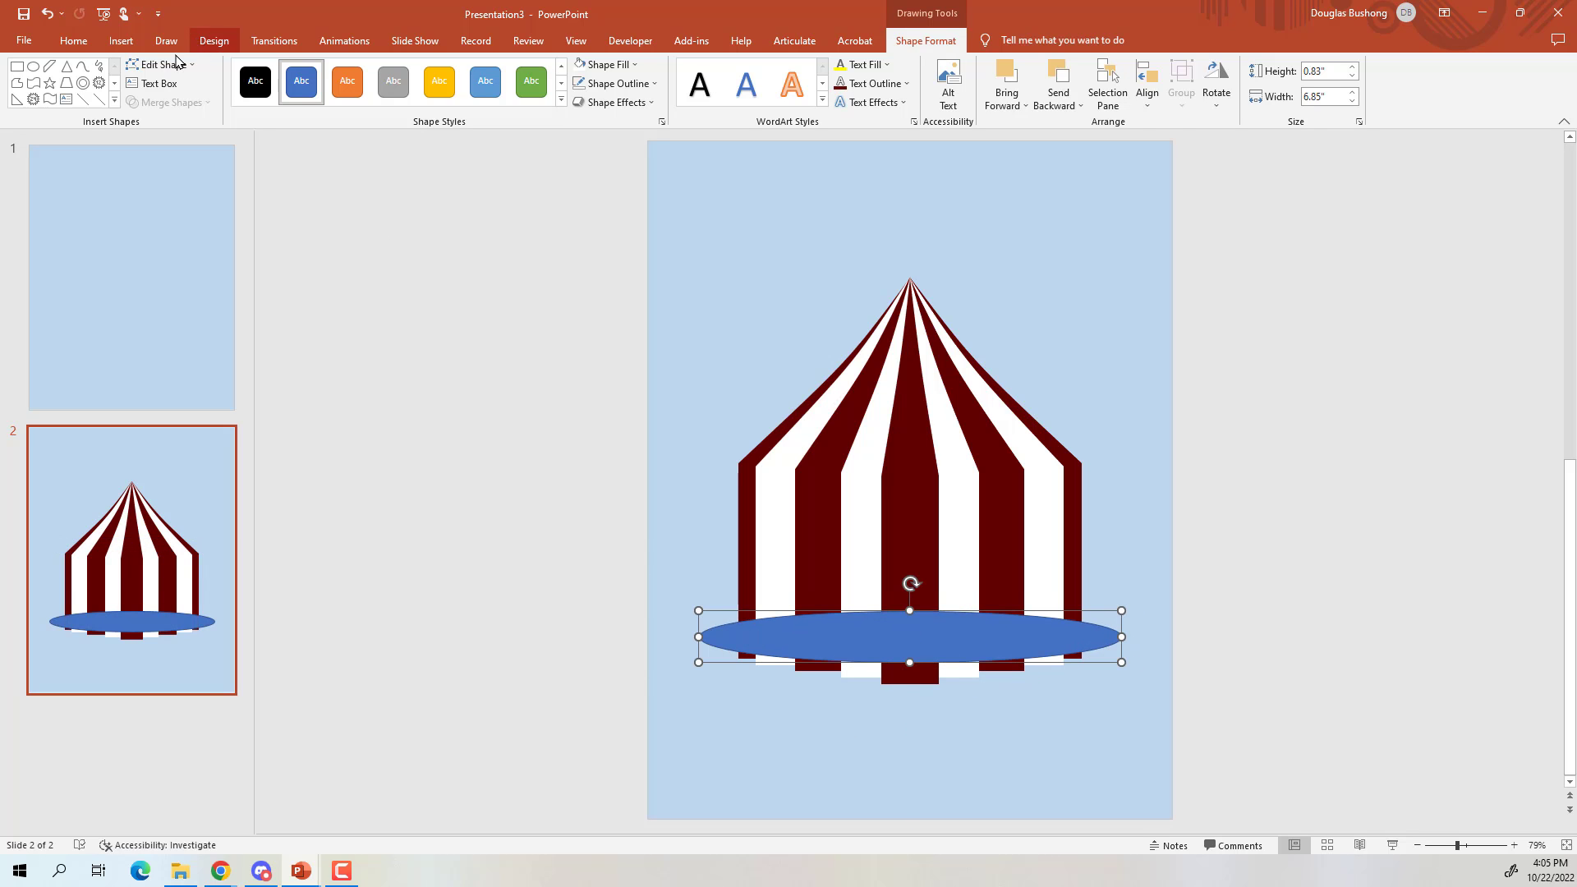
Draw a rectangle 8.5" wide and about 2.9" high from the ellipse's mid-height down to the slide's lower edge
{"action": "left_click", "coordinate": [121, 40]}
{"action": "left_click", "coordinate": [264, 82]}
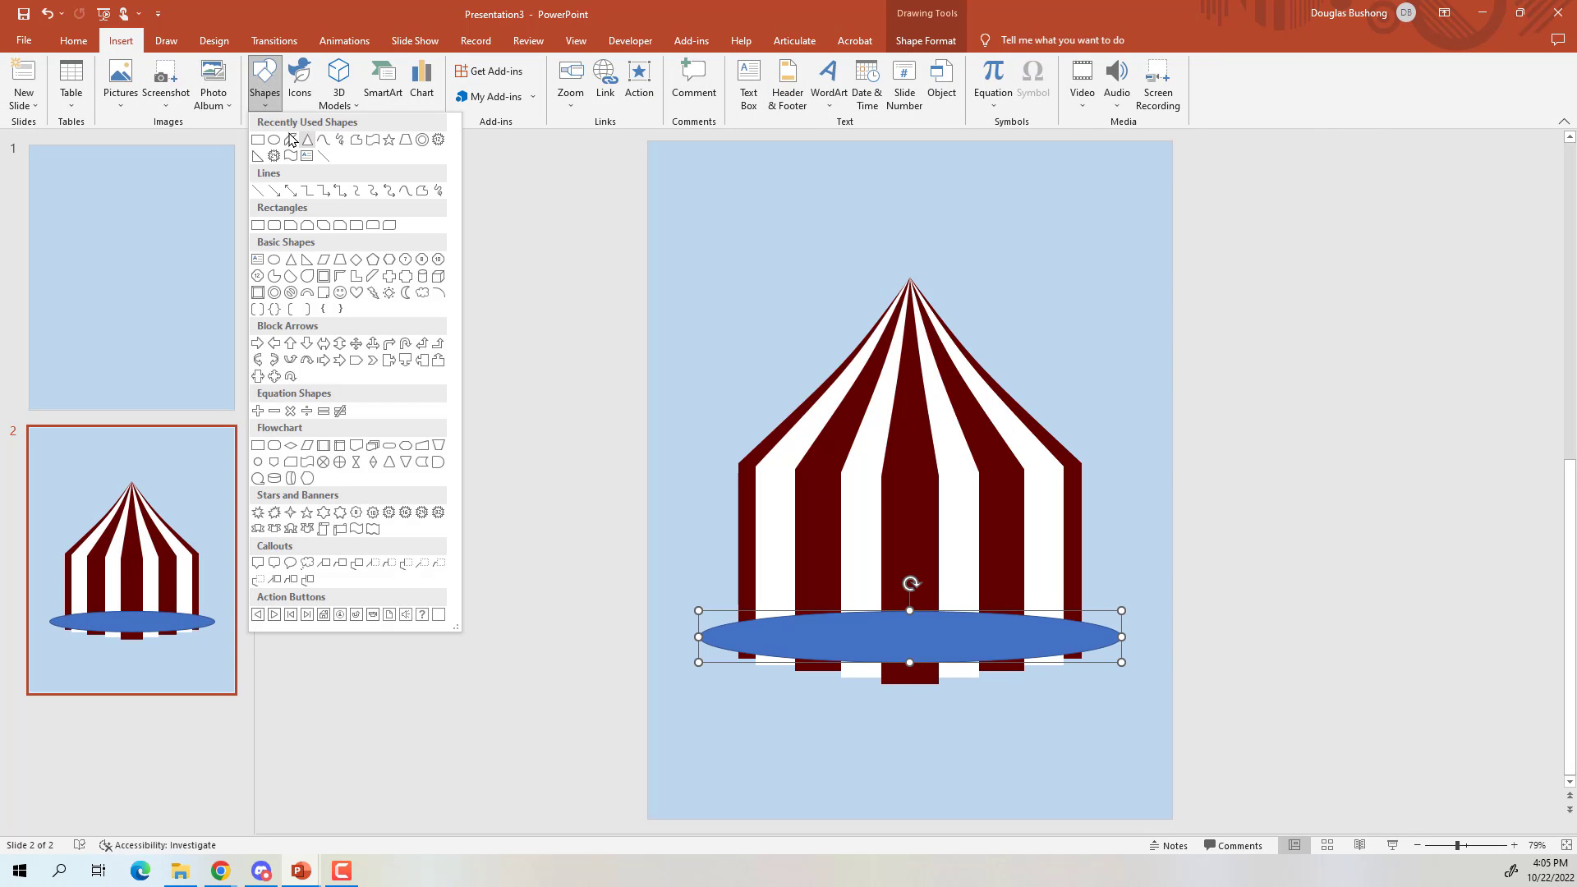
{"action": "left_click", "coordinate": [259, 142]}
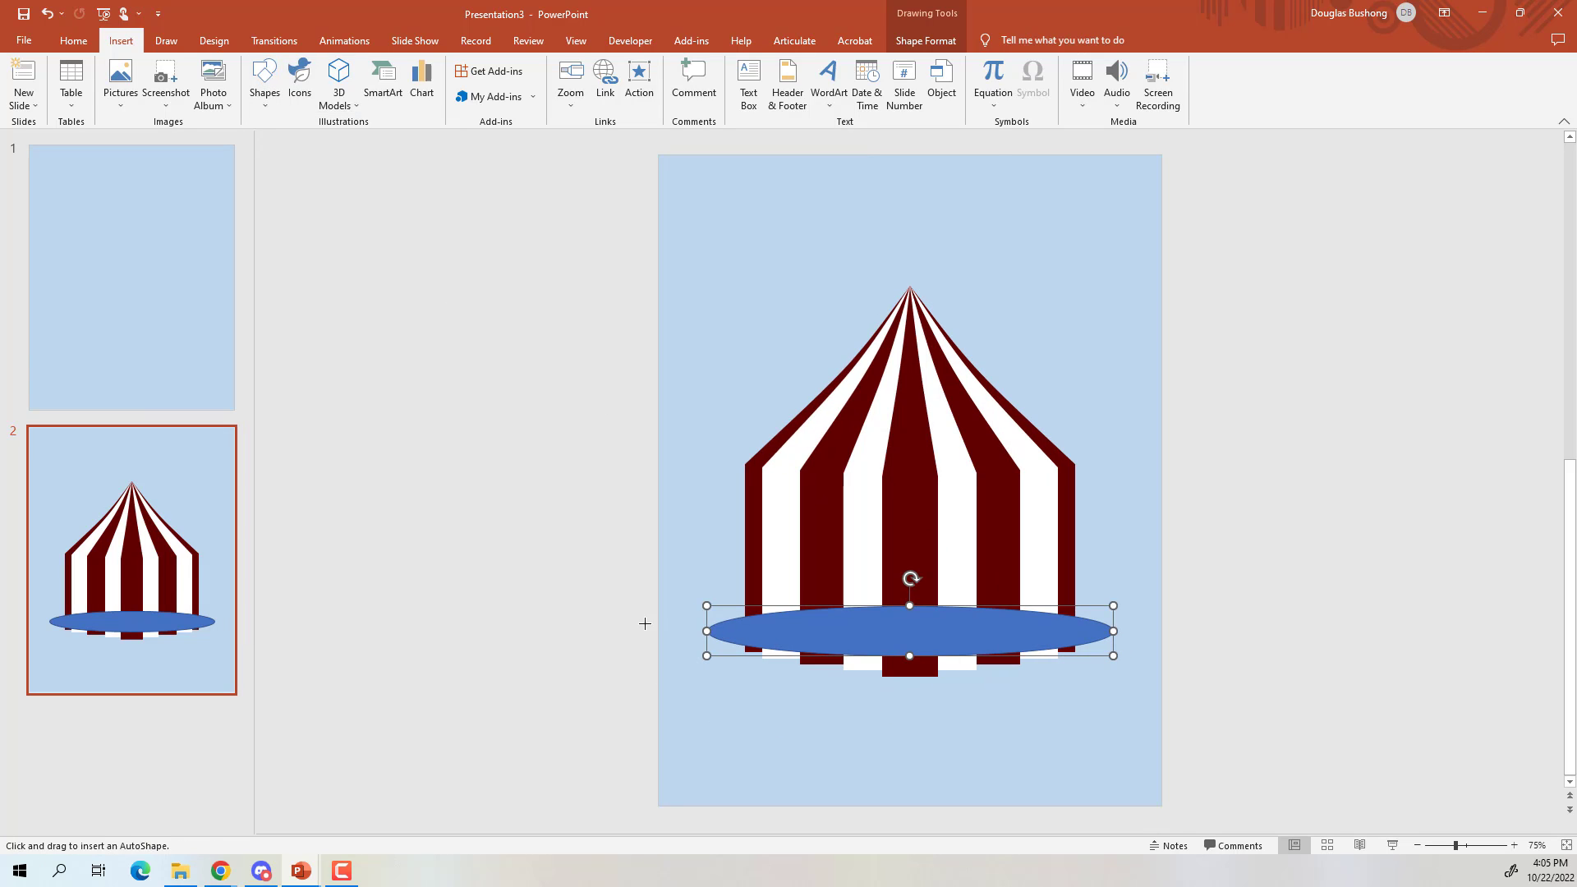
{"action": "left_click_drag", "start_coordinate": [656, 630], "coordinate": [1161, 805]}
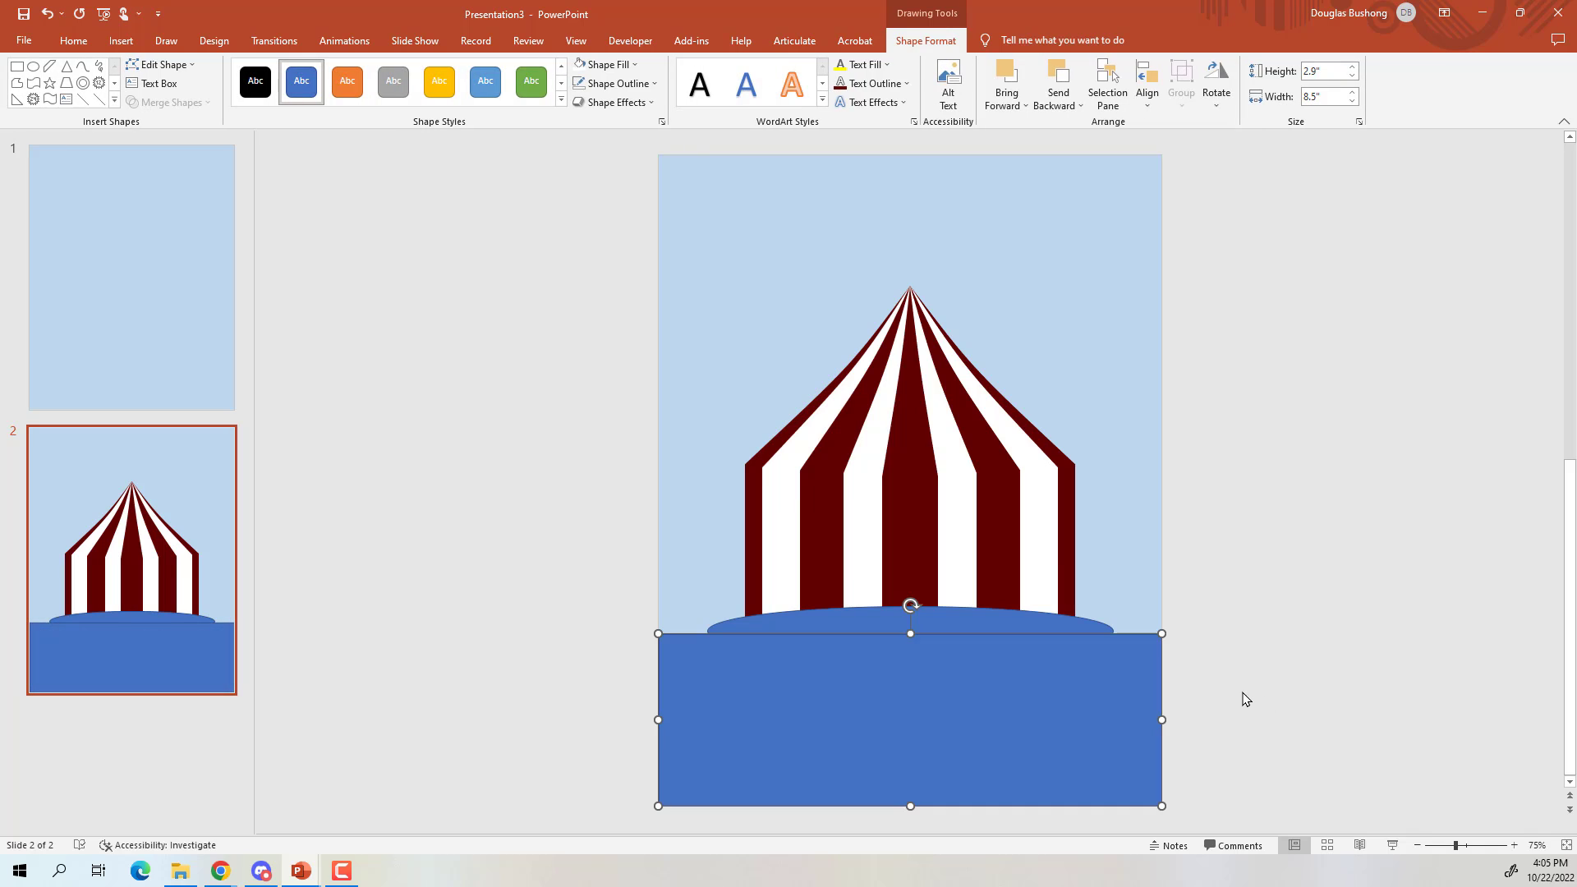
Subtract the ellipse from the rectangle to cut a concave curve into the rectangle's upper edge
{"action": "scroll", "coordinate": [1240, 698], "scroll_direction": "up", "scroll_amount": 5, "text": "ctrl"}
{"action": "scroll", "coordinate": [1241, 699], "scroll_direction": "up", "scroll_amount": 2, "text": "ctrl"}
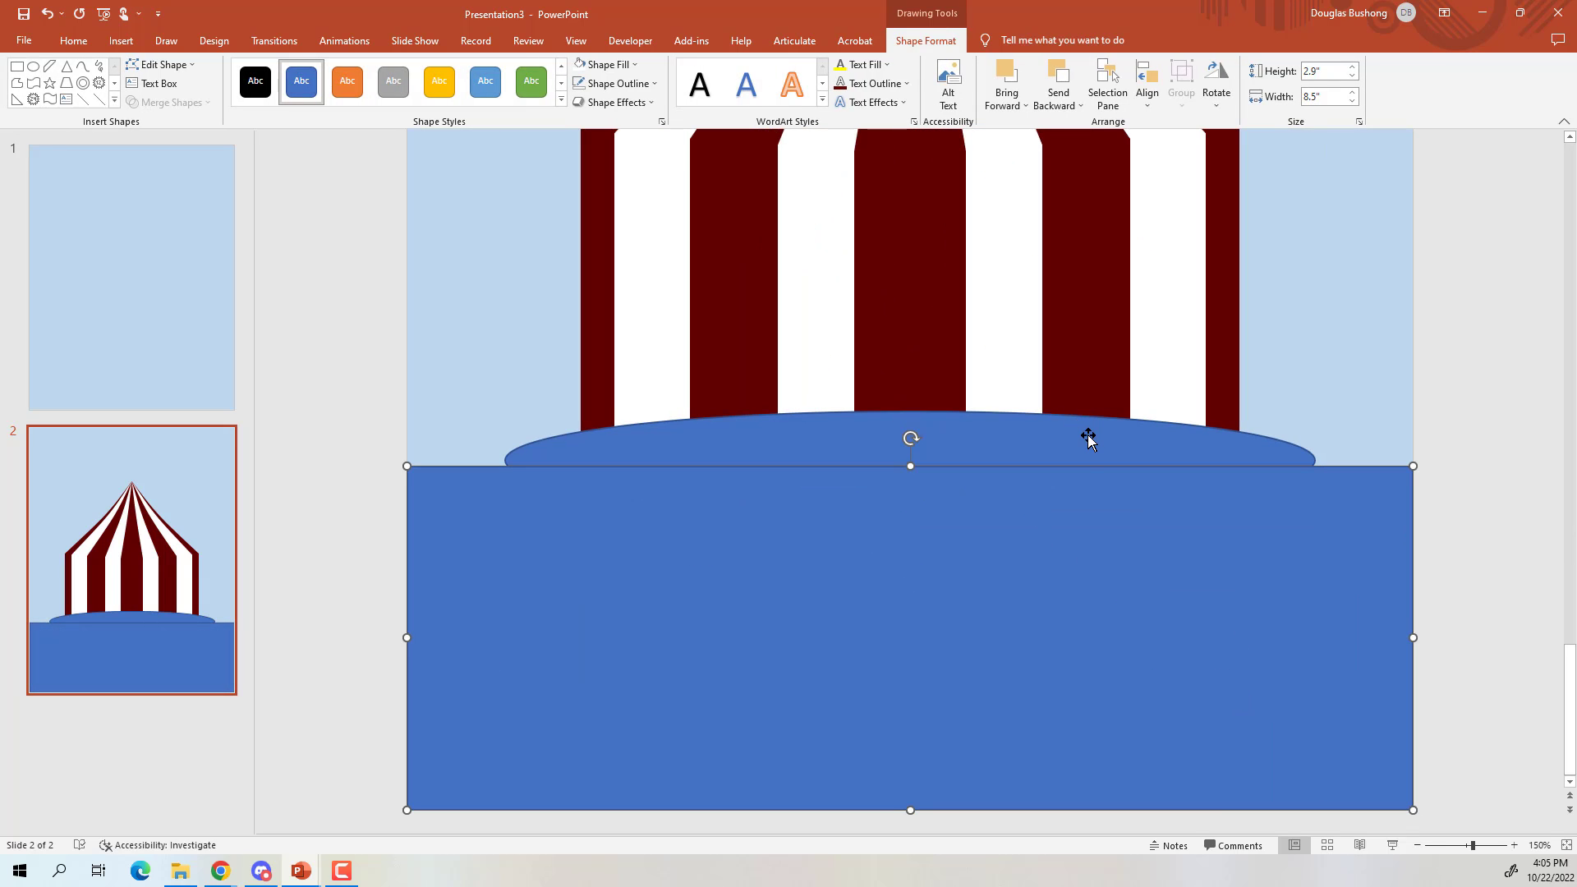
{"action": "left_click", "coordinate": [997, 431], "text": "shift"}
{"action": "left_click", "coordinate": [170, 102]}
{"action": "left_click", "coordinate": [159, 204]}
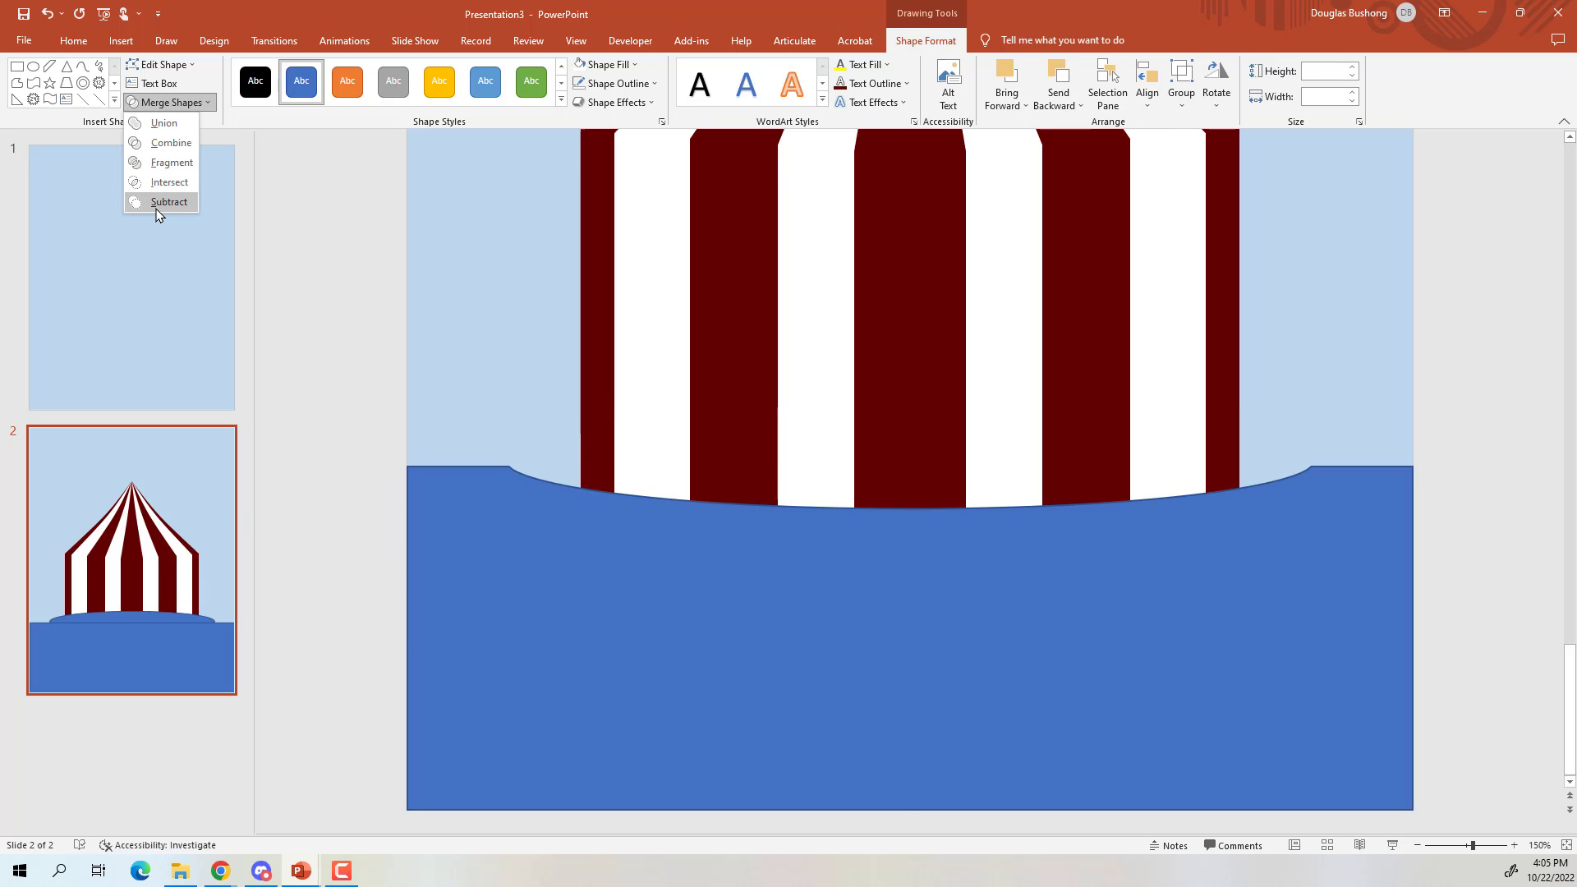
{"action": "left_click", "coordinate": [159, 204]}
Move the curved cutting shape beside the tent, mostly off the slide, and duplicate it
{"action": "scroll", "coordinate": [1169, 627], "scroll_direction": "up", "scroll_amount": 5}
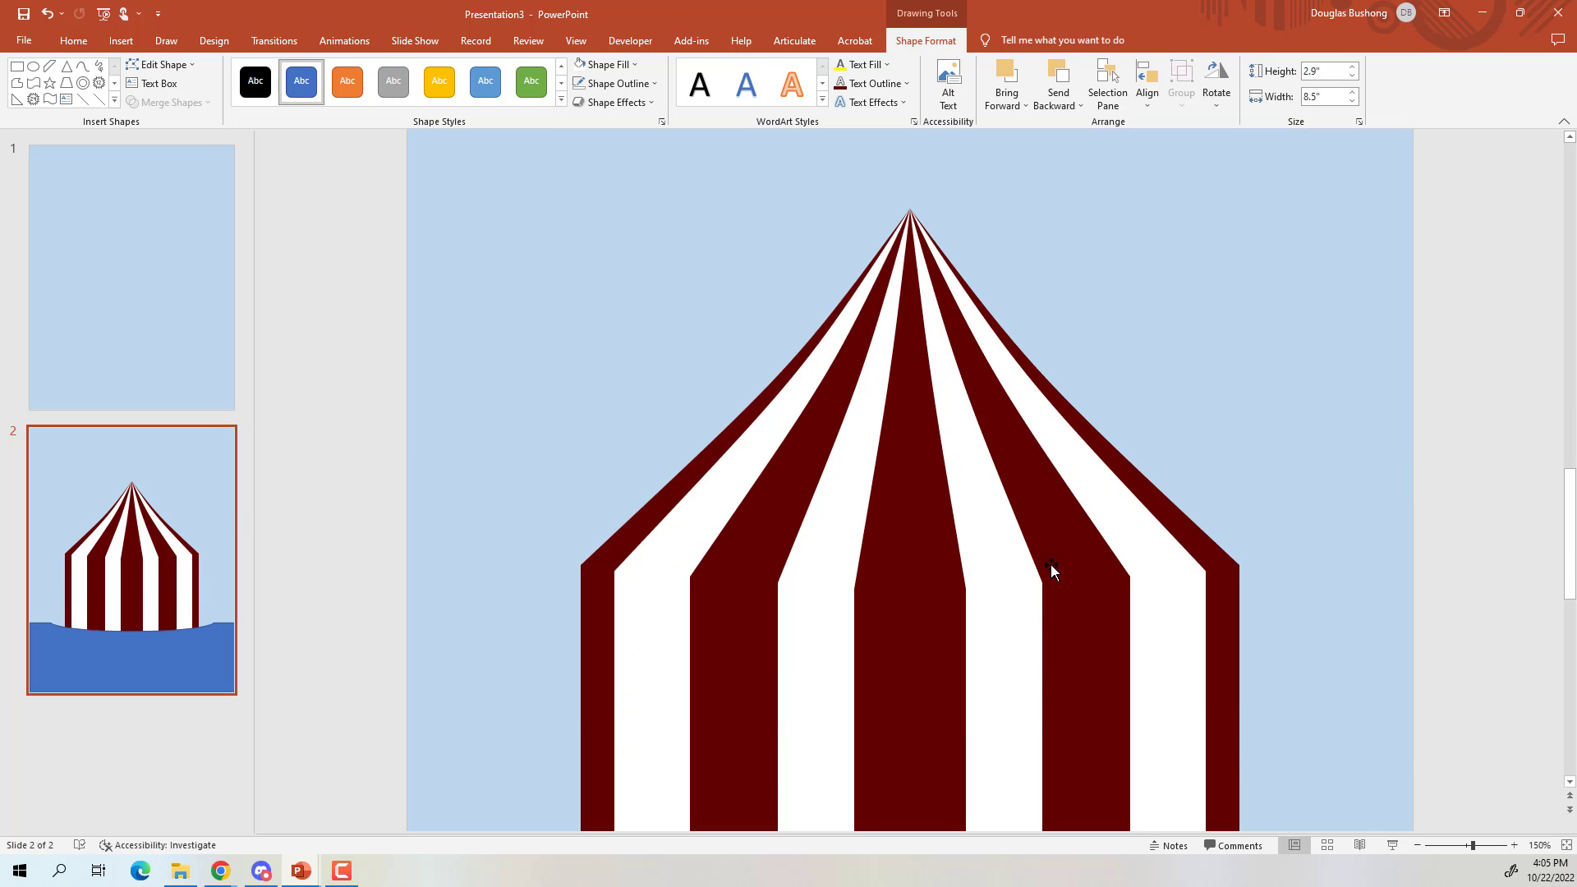
{"action": "scroll", "coordinate": [1051, 564], "scroll_direction": "down", "scroll_amount": 8, "text": "ctrl"}
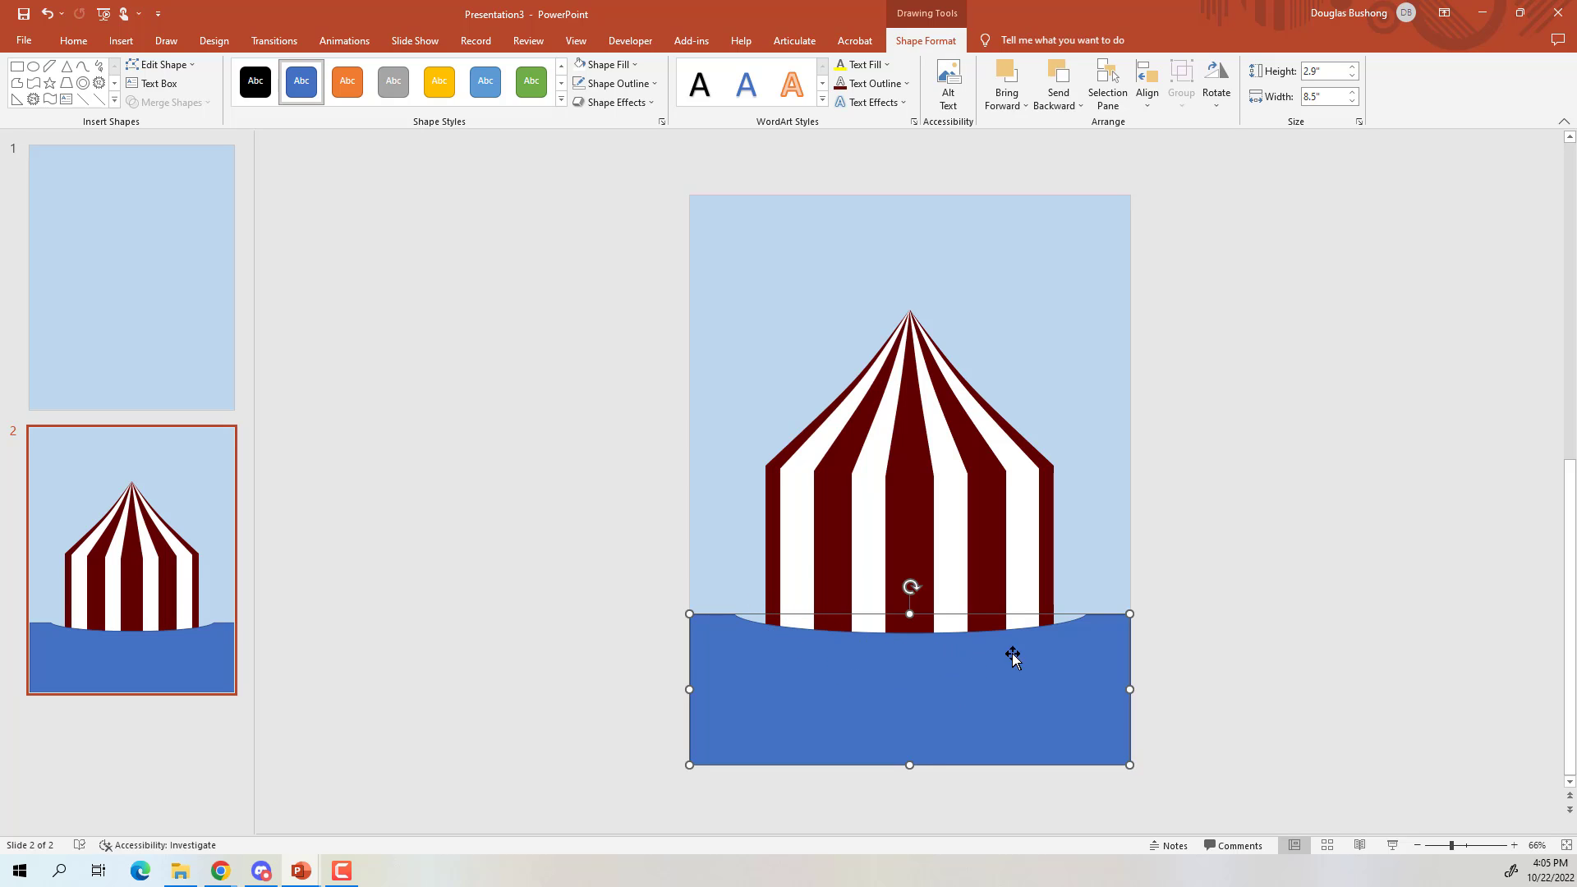
{"action": "left_click_drag", "start_coordinate": [931, 670], "coordinate": [487, 373]}
{"action": "scroll", "coordinate": [482, 369], "scroll_direction": "up", "scroll_amount": 2, "text": "ctrl"}
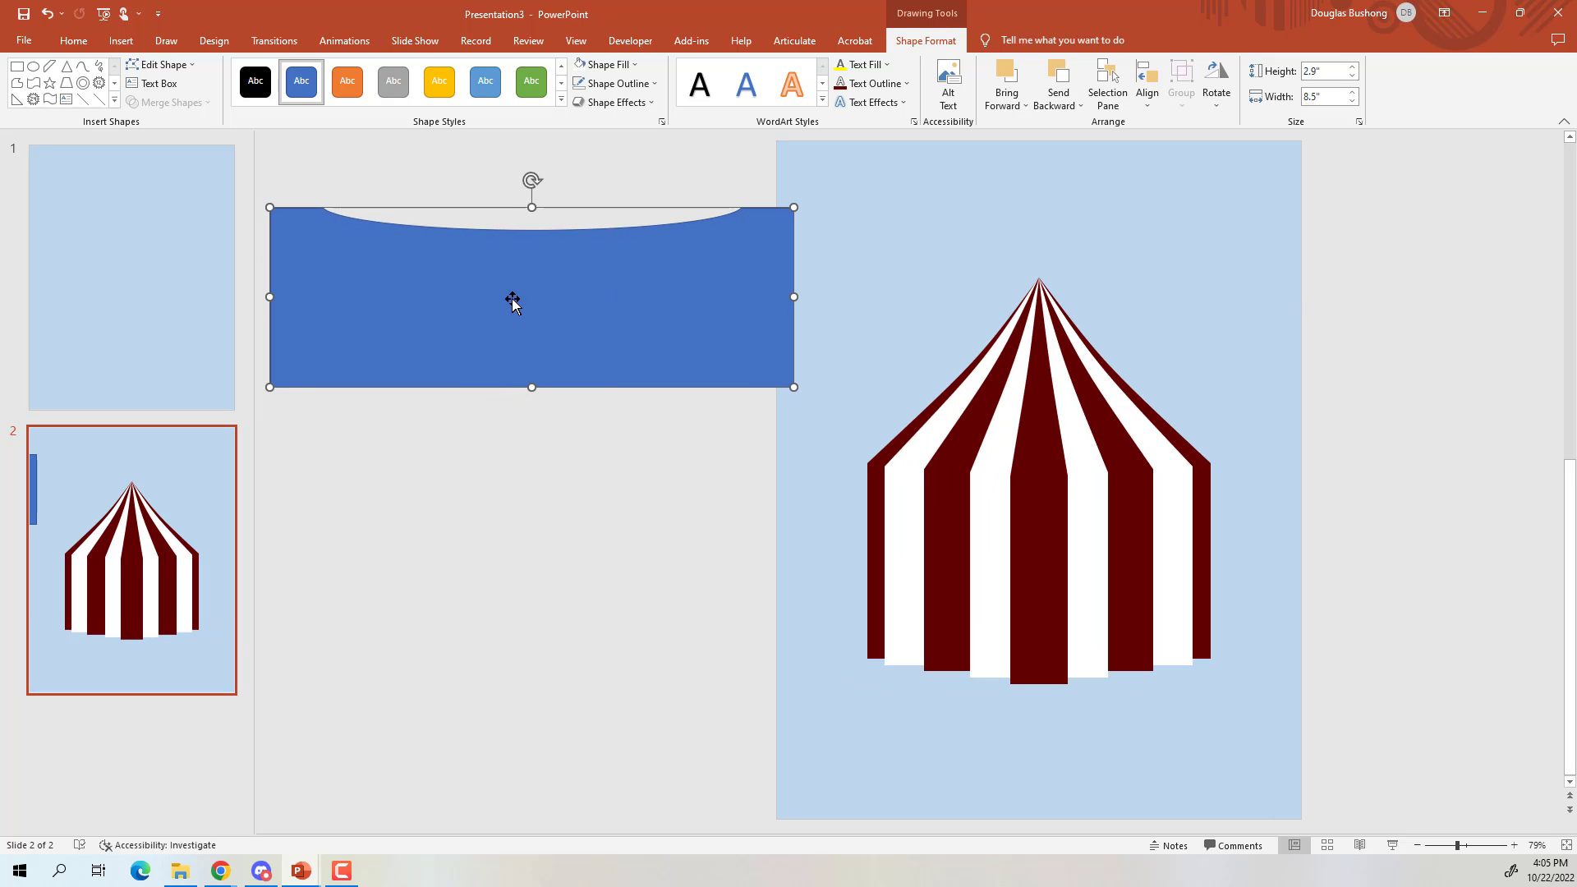
{"action": "key", "text": "ctrl+d"}
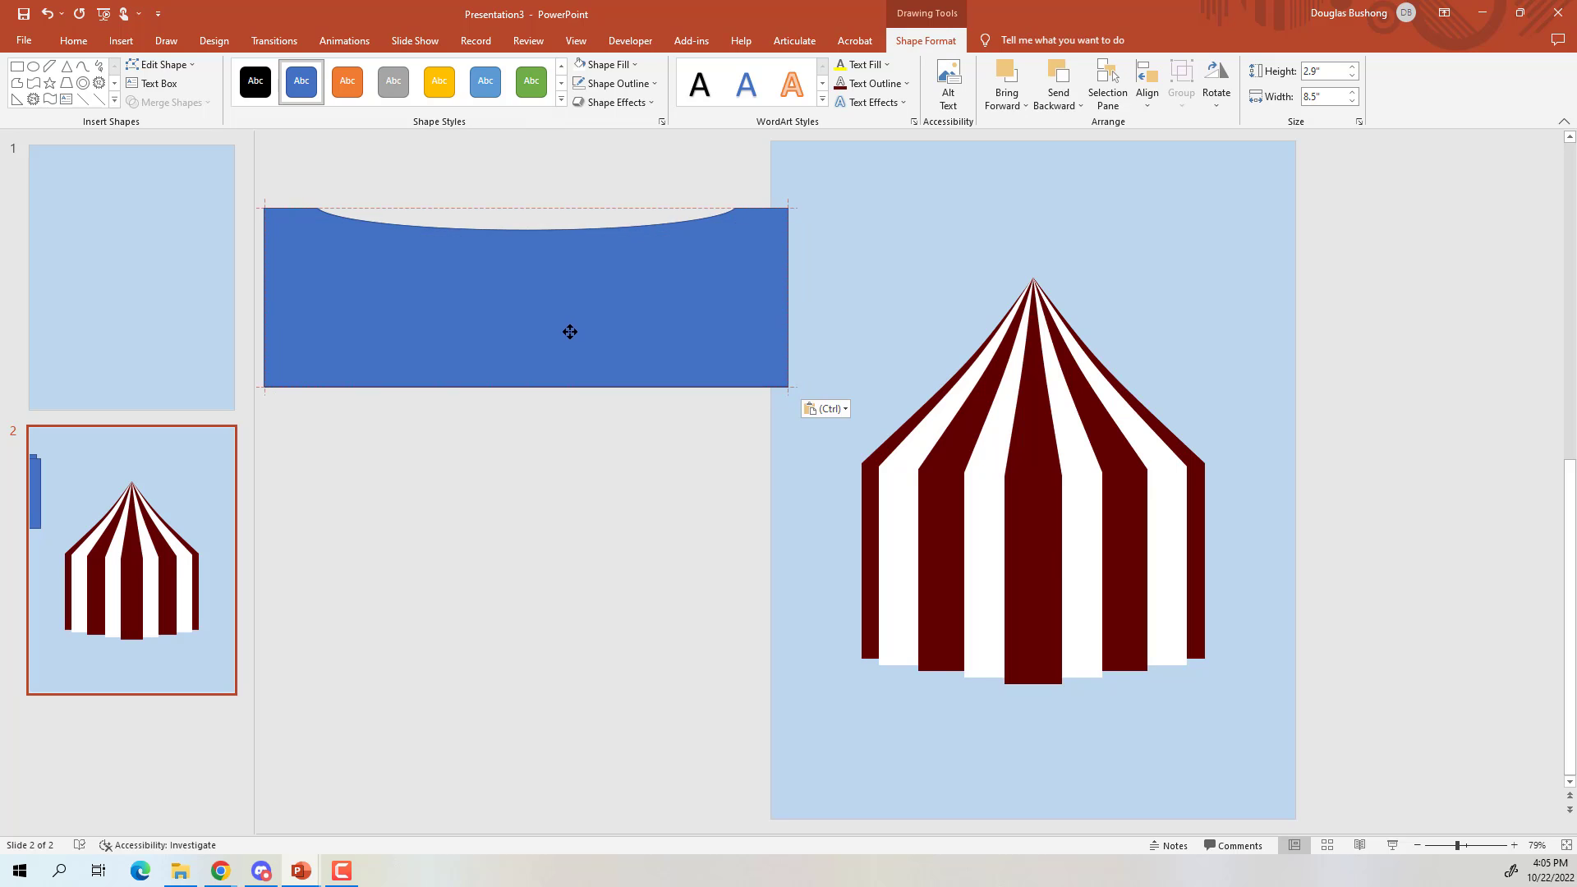
Stack the duplicated curved cutting shapes exactly and move the whole stack over the tent's base, flush with the slide's lower edge
{"action": "left_click_drag", "start_coordinate": [654, 335], "coordinate": [526, 307]}
{"action": "left_click_drag", "start_coordinate": [840, 179], "coordinate": [239, 431]}
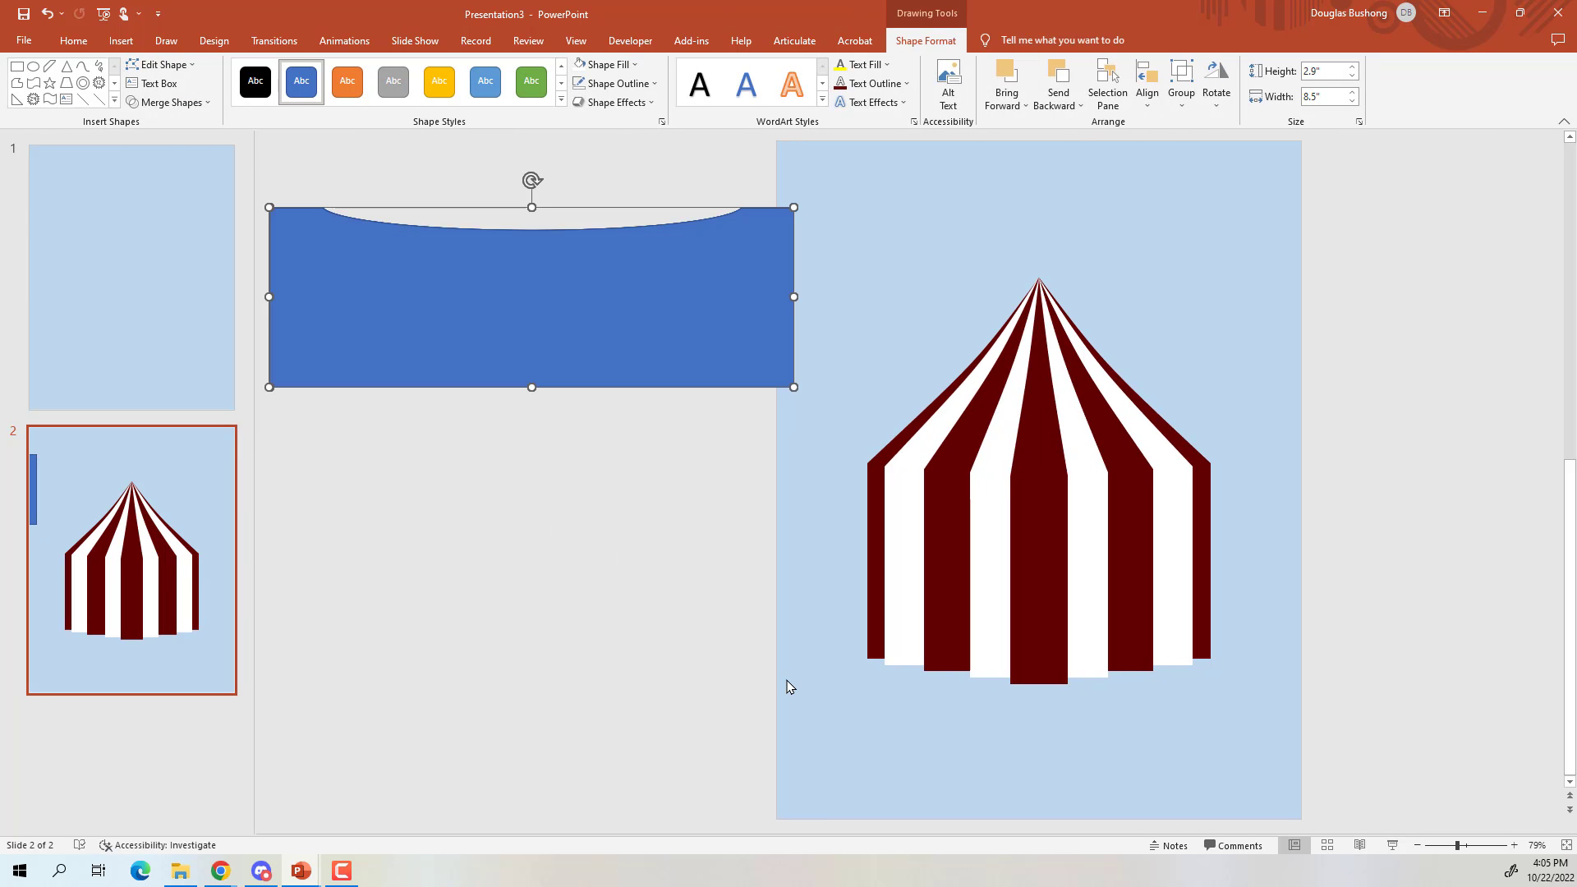
{"action": "left_click_drag", "start_coordinate": [510, 292], "coordinate": [993, 729]}
{"action": "left_click", "coordinate": [1132, 521]}
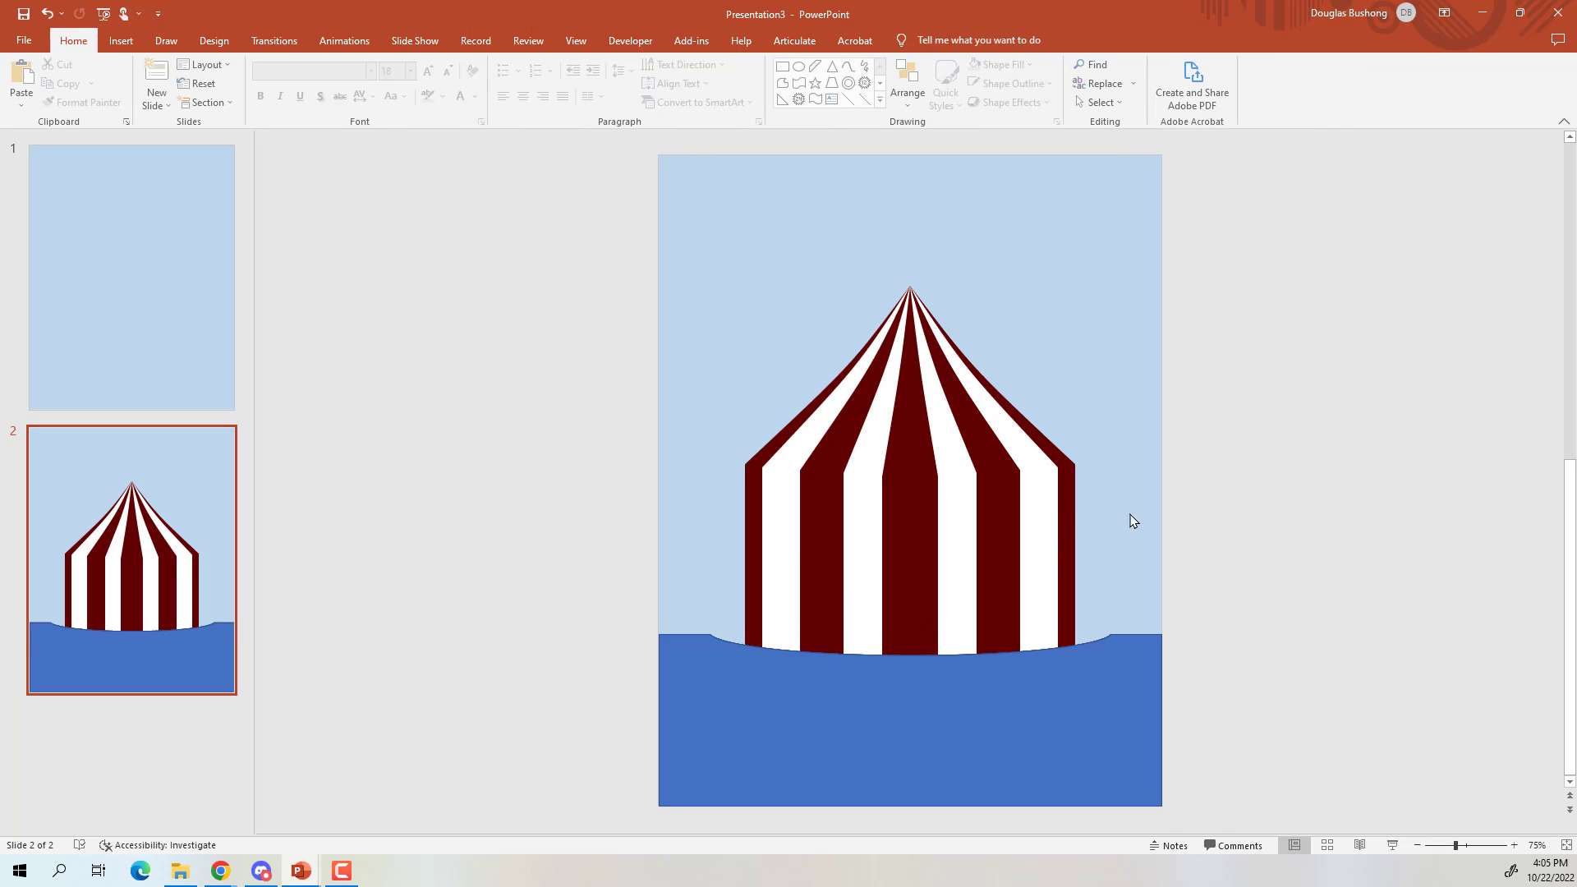
Subtract one curved cutting shape from the outermost dark red tent layer
{"action": "left_click", "coordinate": [1068, 503]}
{"action": "left_click", "coordinate": [1143, 728], "text": "shift"}
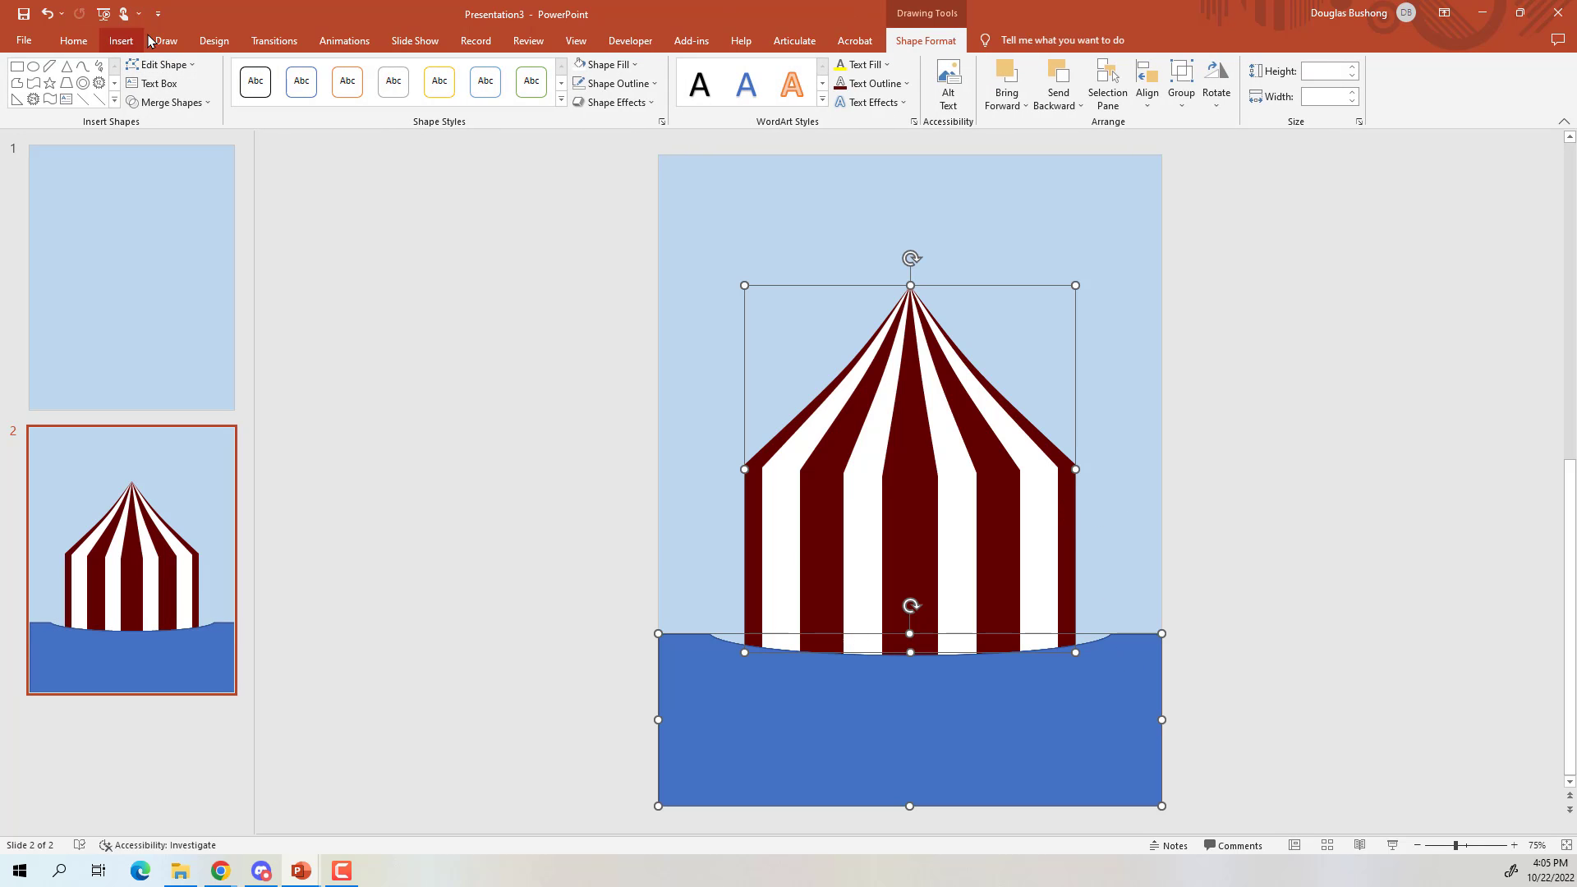
{"action": "left_click", "coordinate": [168, 102]}
{"action": "left_click", "coordinate": [170, 203]}
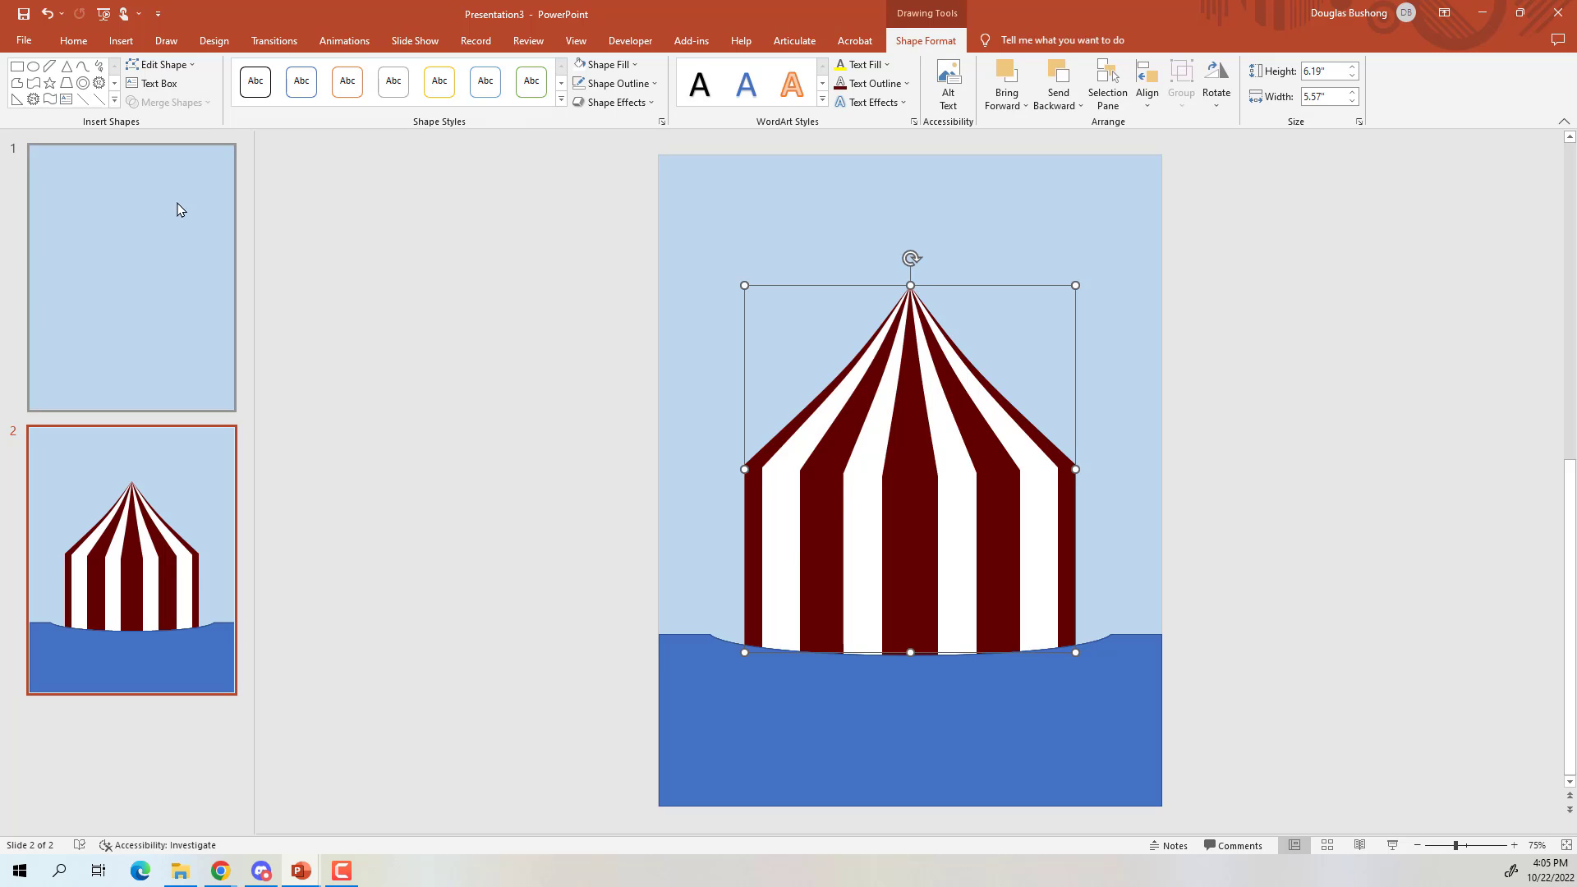
{"action": "left_click", "coordinate": [1259, 574]}
Subtract a curved cutting shape from the outer white tent layer
{"action": "left_click", "coordinate": [1046, 546]}
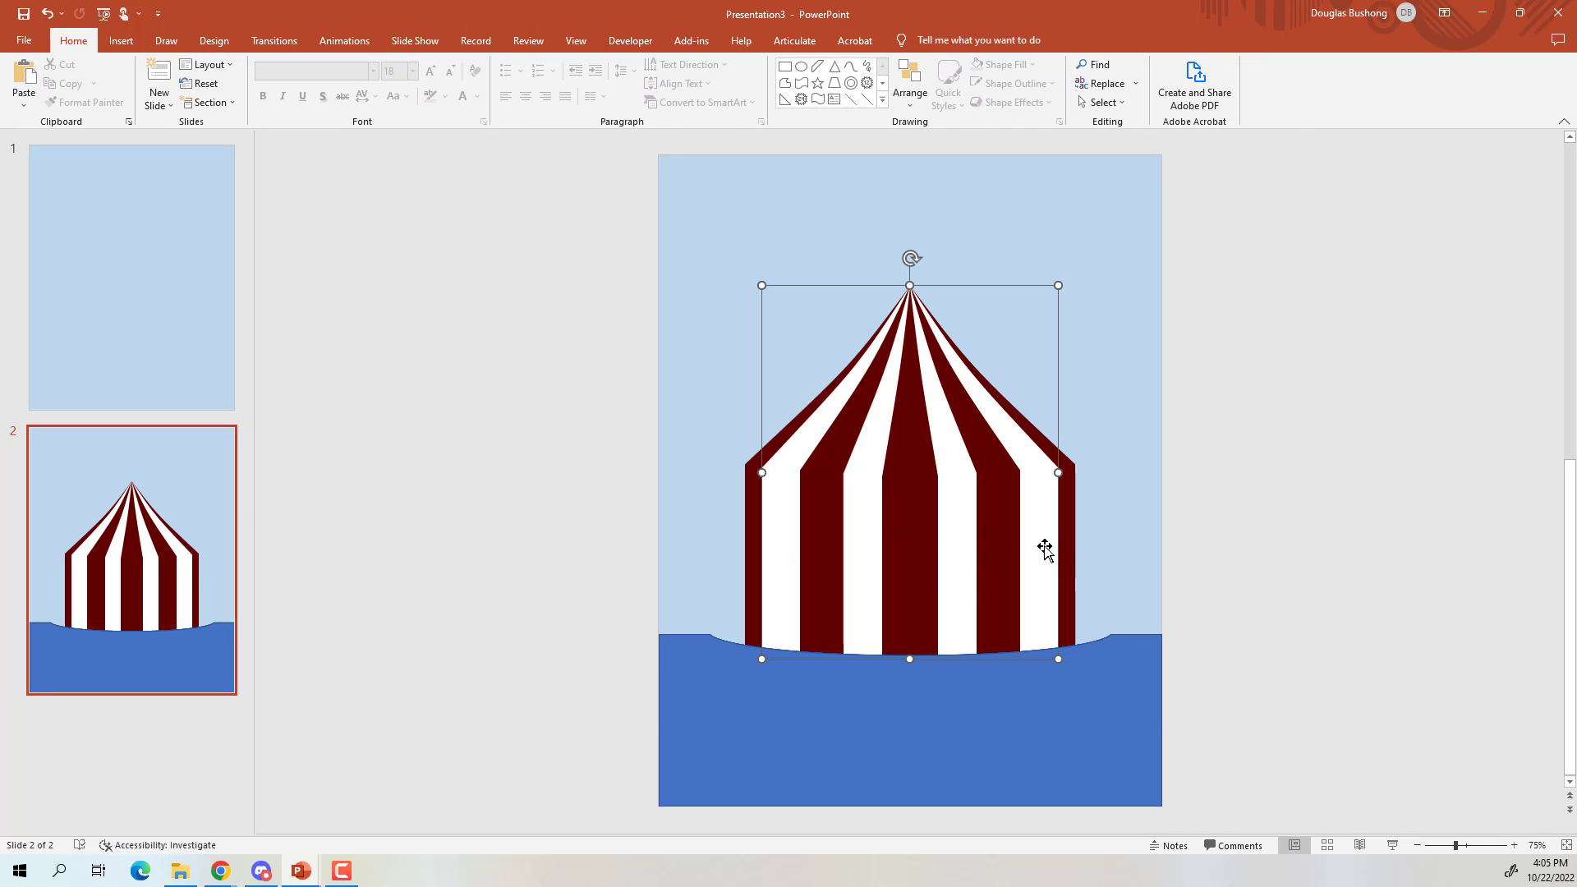
{"action": "left_click", "coordinate": [1063, 701], "text": "shift"}
{"action": "left_click", "coordinate": [168, 102]}
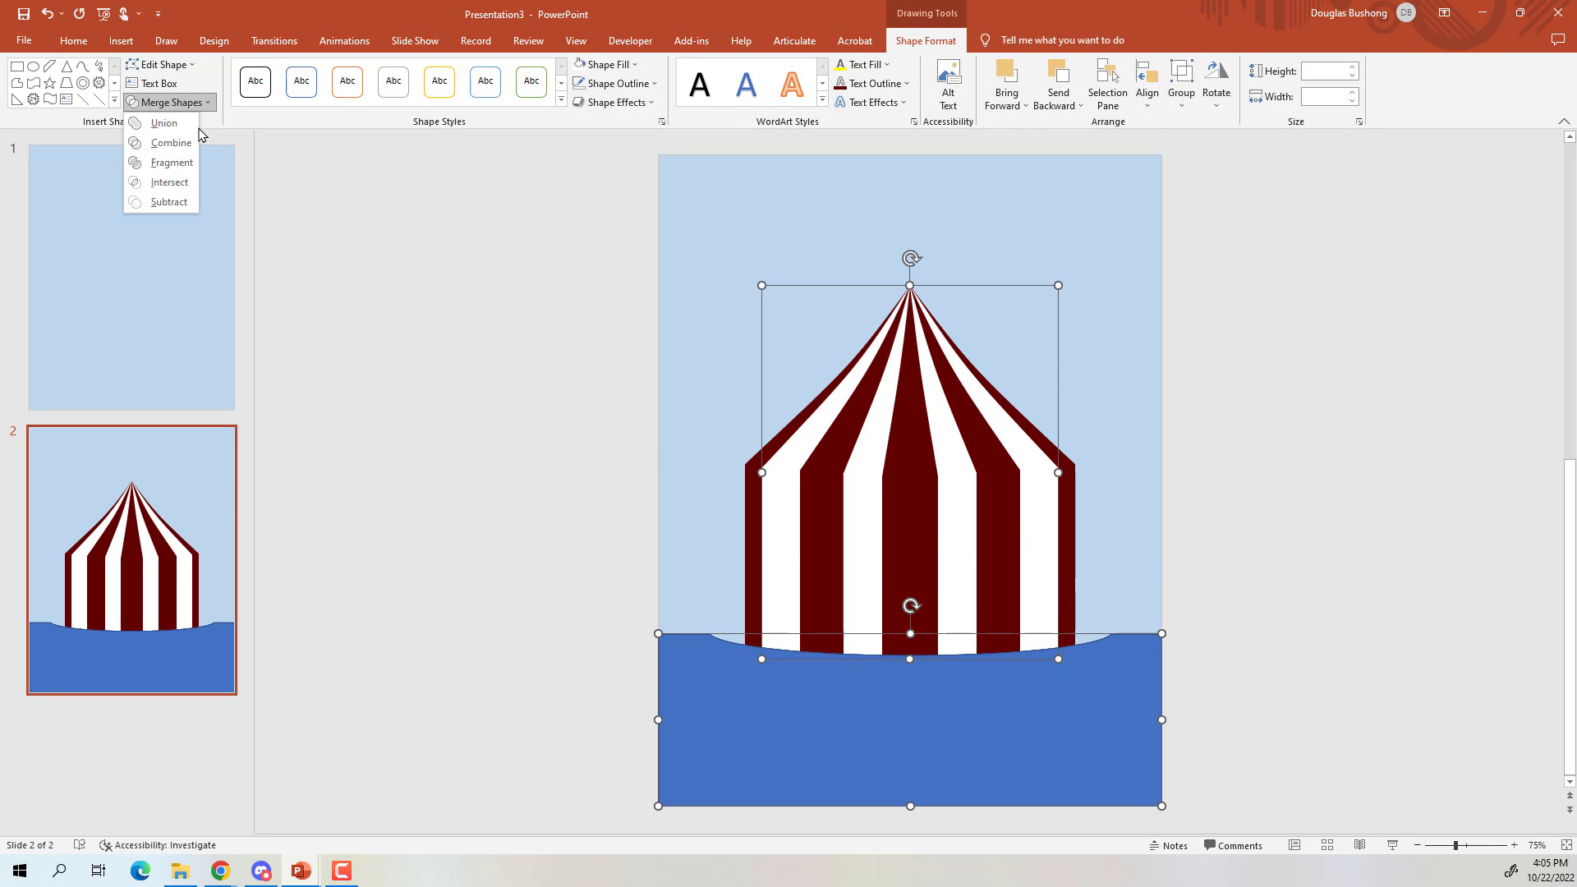
{"action": "left_click", "coordinate": [170, 203]}
{"action": "left_click", "coordinate": [1155, 529]}
Subtract a curved cutting shape from the inner dark red tent layer between the two white layers
{"action": "left_click", "coordinate": [1013, 523]}
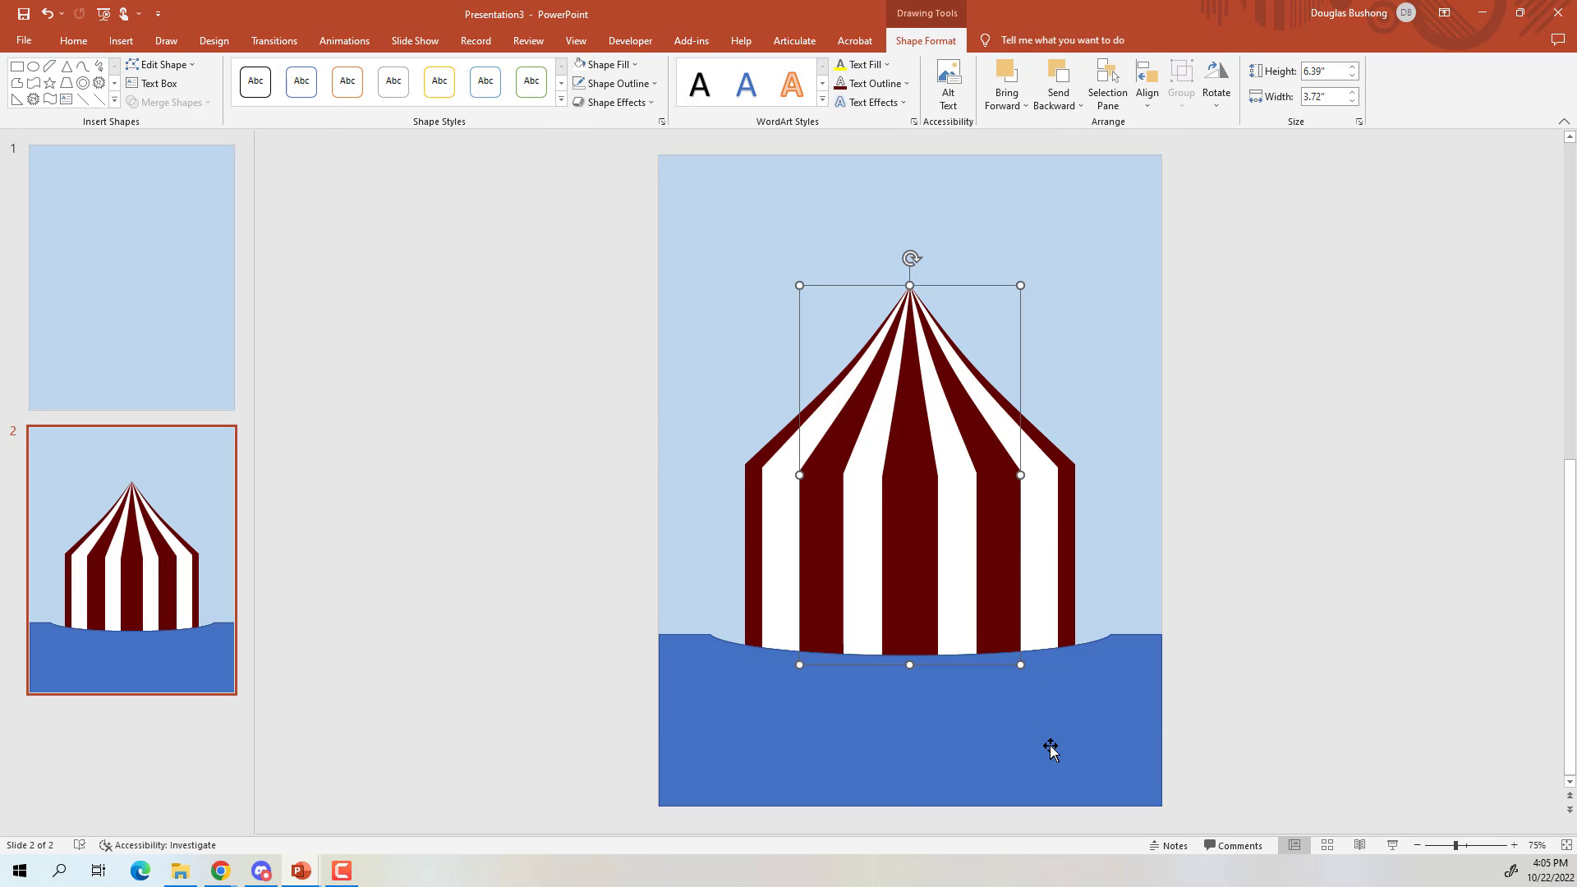
{"action": "left_click", "coordinate": [1049, 747], "text": "shift"}
{"action": "left_click", "coordinate": [170, 102]}
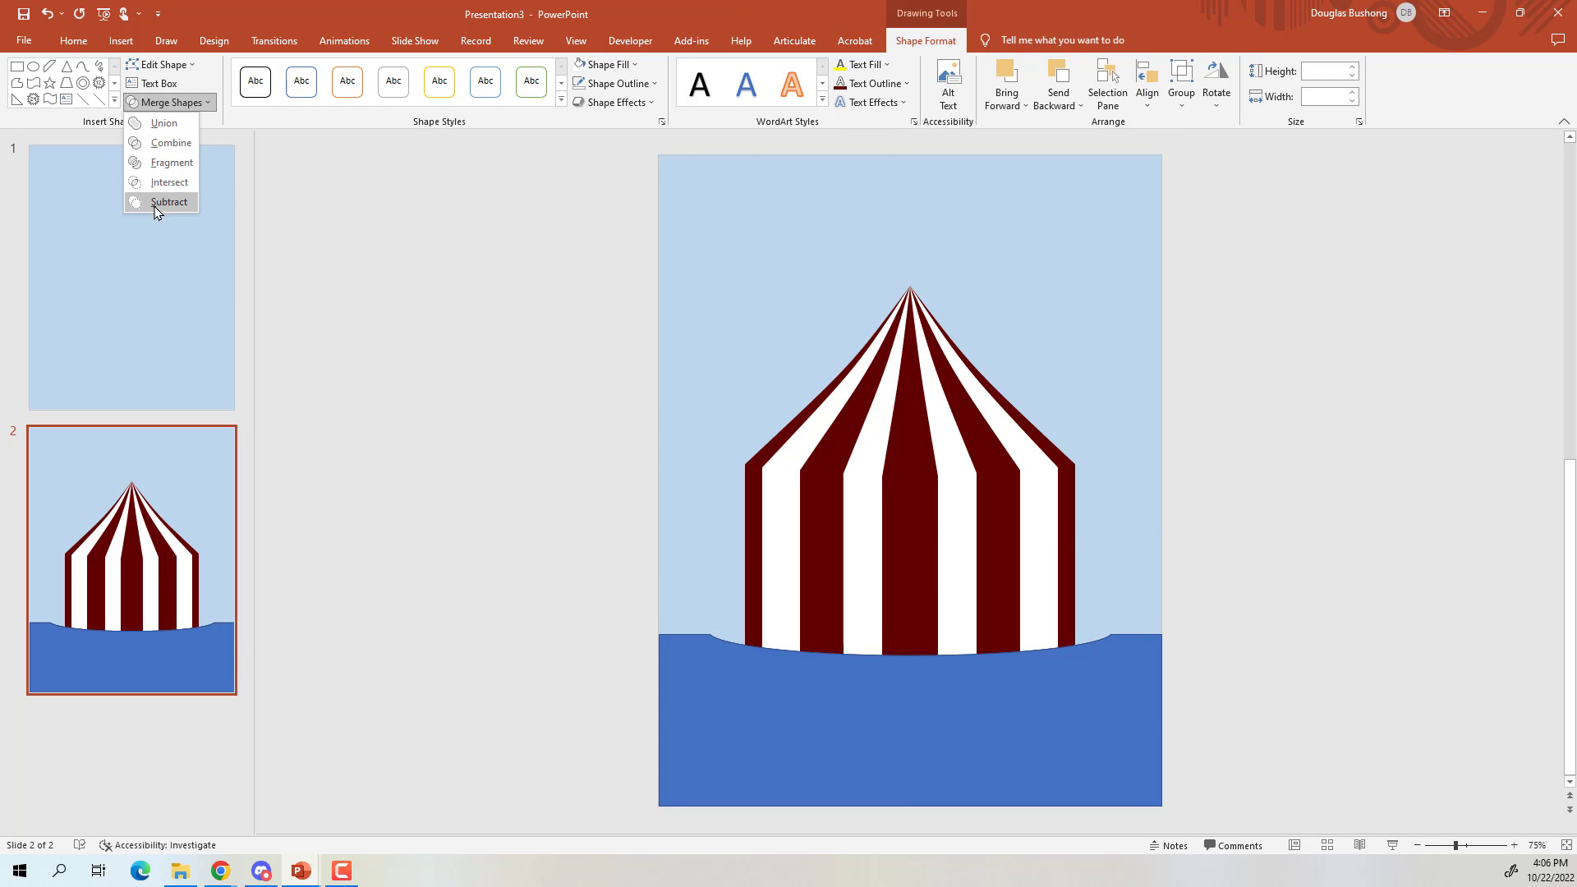
{"action": "left_click", "coordinate": [170, 203]}
{"action": "left_click", "coordinate": [1311, 607]}
Subtract a curved cutting shape from the inner white tent layer around the central stripe
{"action": "left_click", "coordinate": [952, 509]}
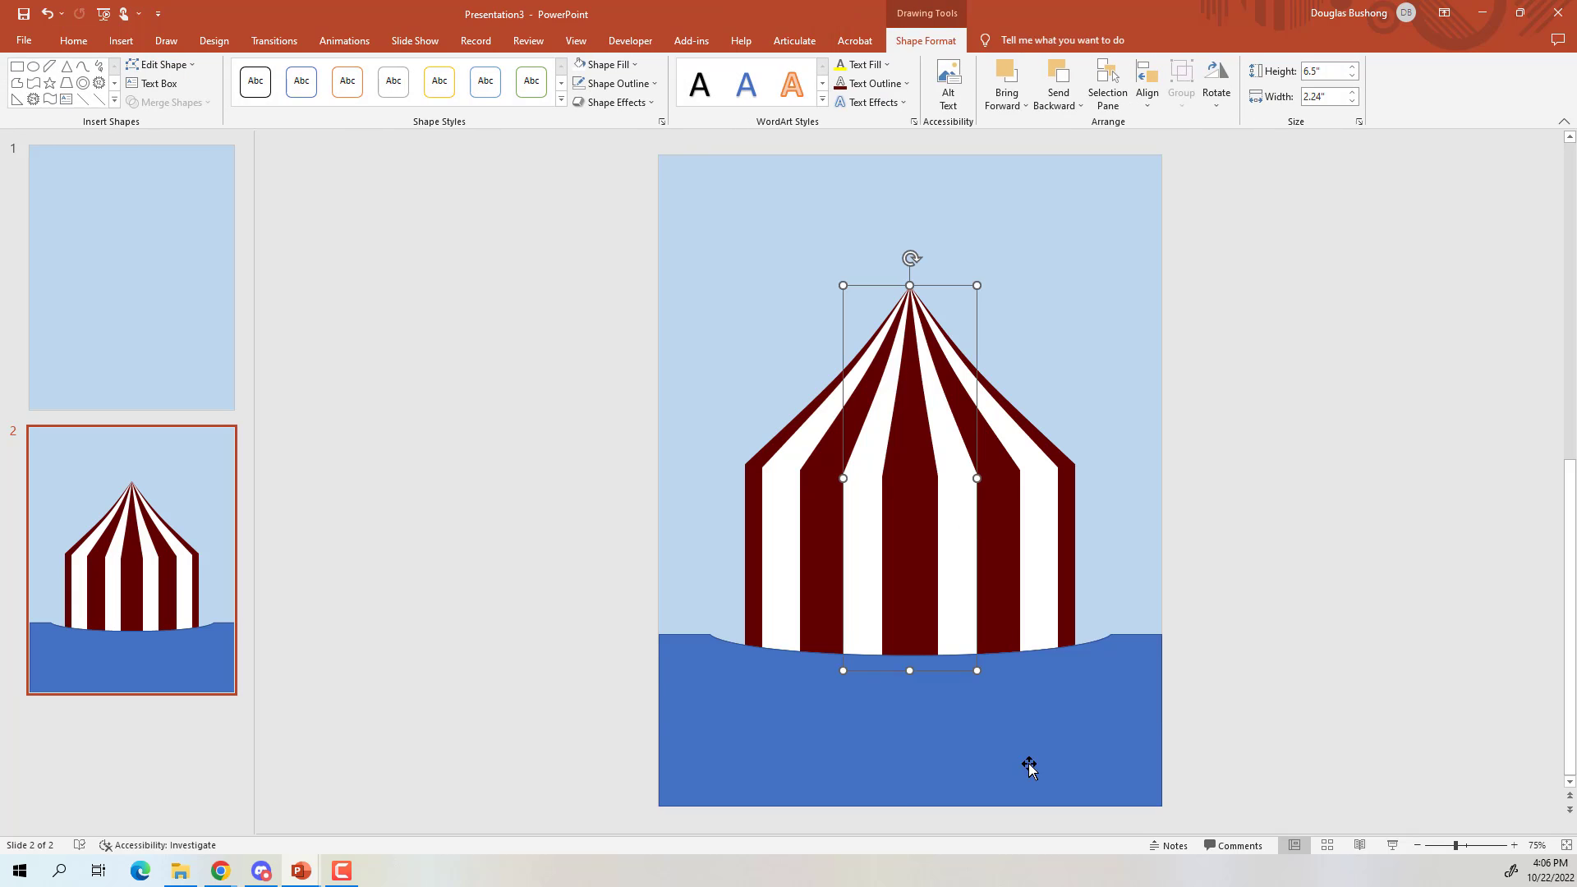
{"action": "left_click", "coordinate": [1027, 764], "text": "shift"}
{"action": "left_click", "coordinate": [169, 102]}
{"action": "left_click", "coordinate": [166, 211]}
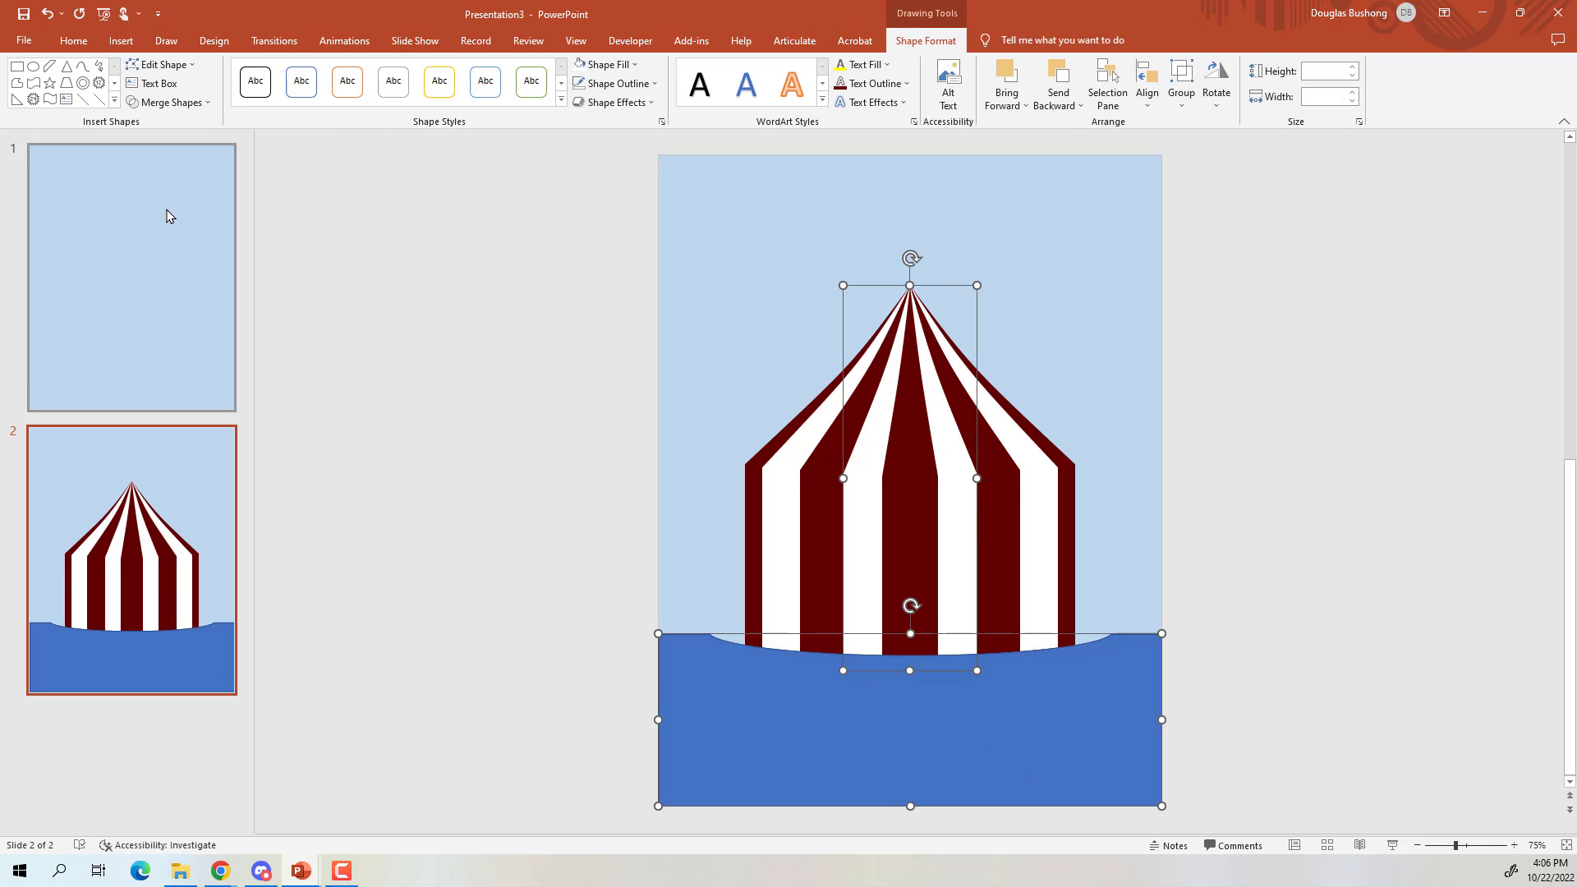
{"action": "left_click", "coordinate": [168, 101]}
{"action": "left_click", "coordinate": [161, 203]}
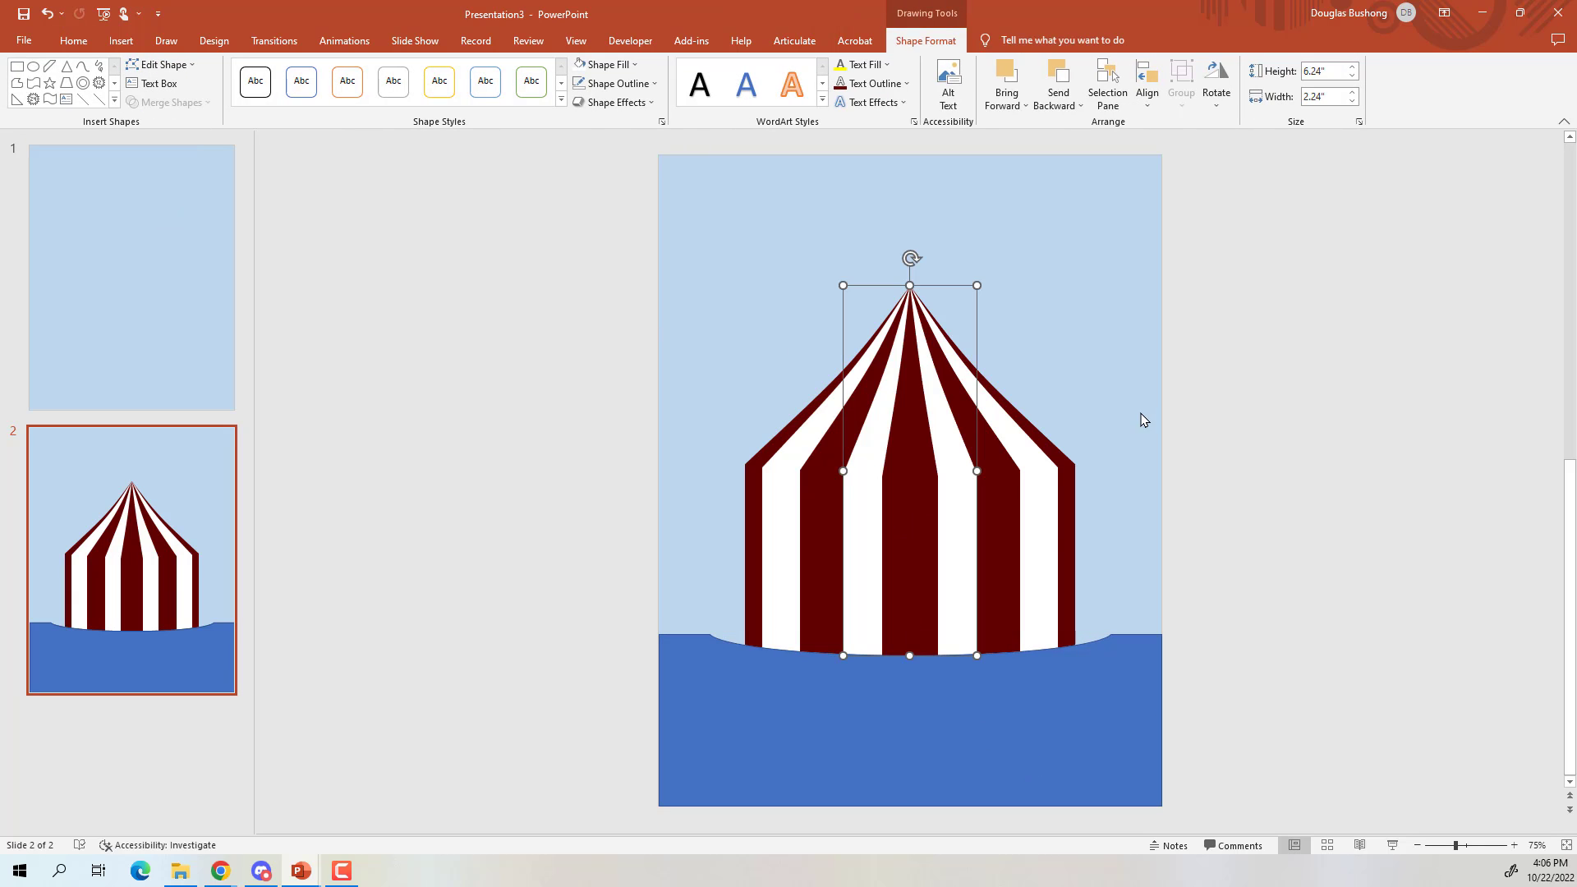
{"action": "left_click", "coordinate": [1263, 470]}
Subtract the last curved cutting shape from the dark red central stripe
{"action": "left_click", "coordinate": [915, 512]}
{"action": "left_click", "coordinate": [899, 744], "text": "shift"}
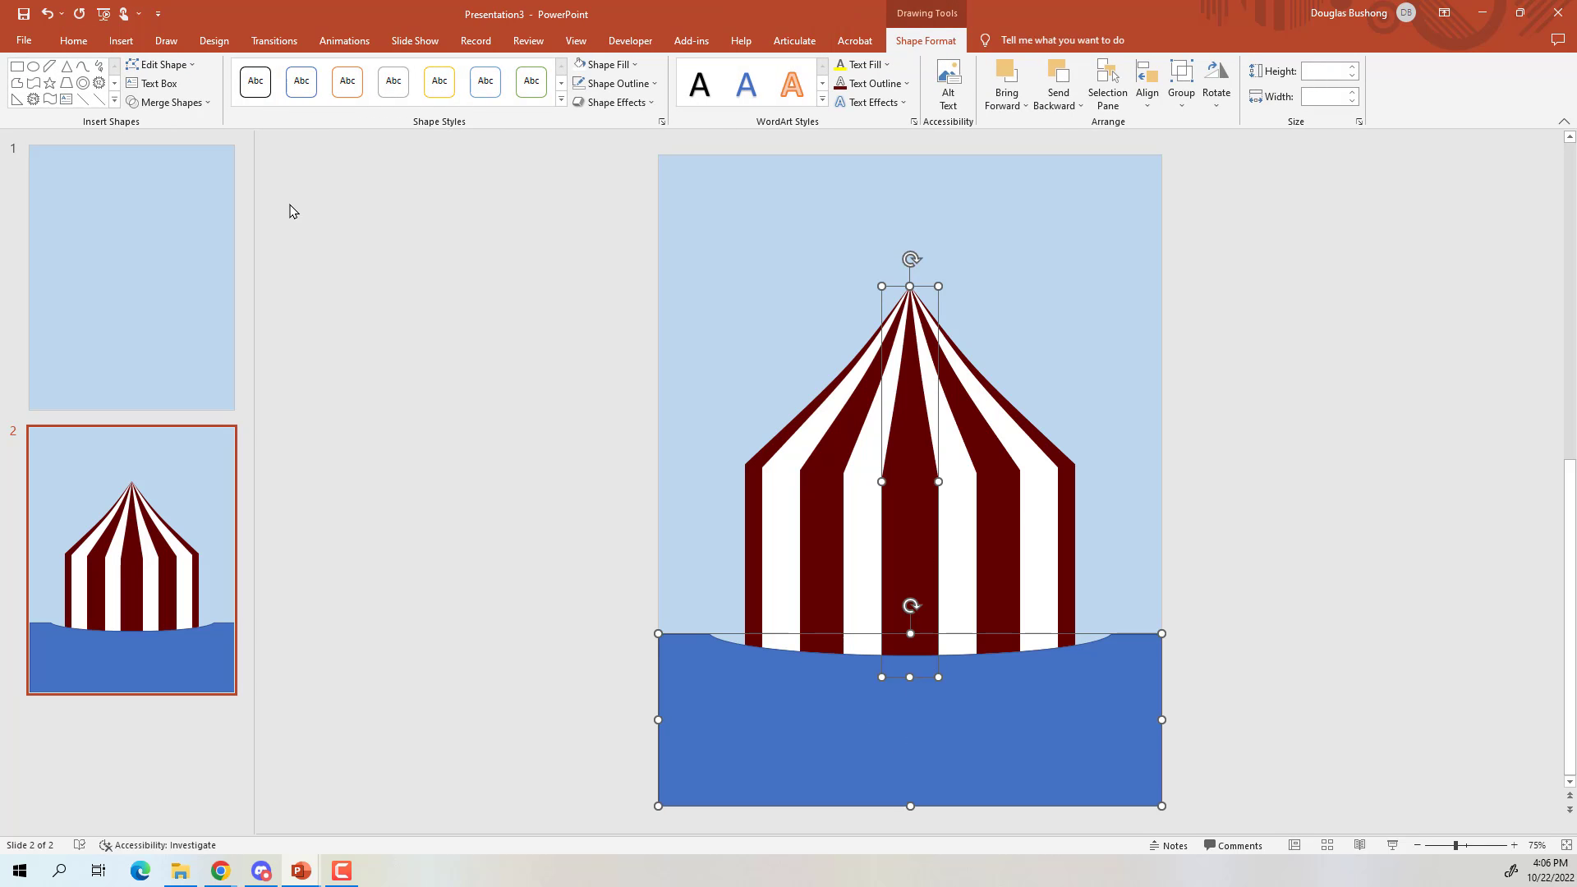
{"action": "left_click", "coordinate": [172, 102]}
{"action": "left_click", "coordinate": [171, 207]}
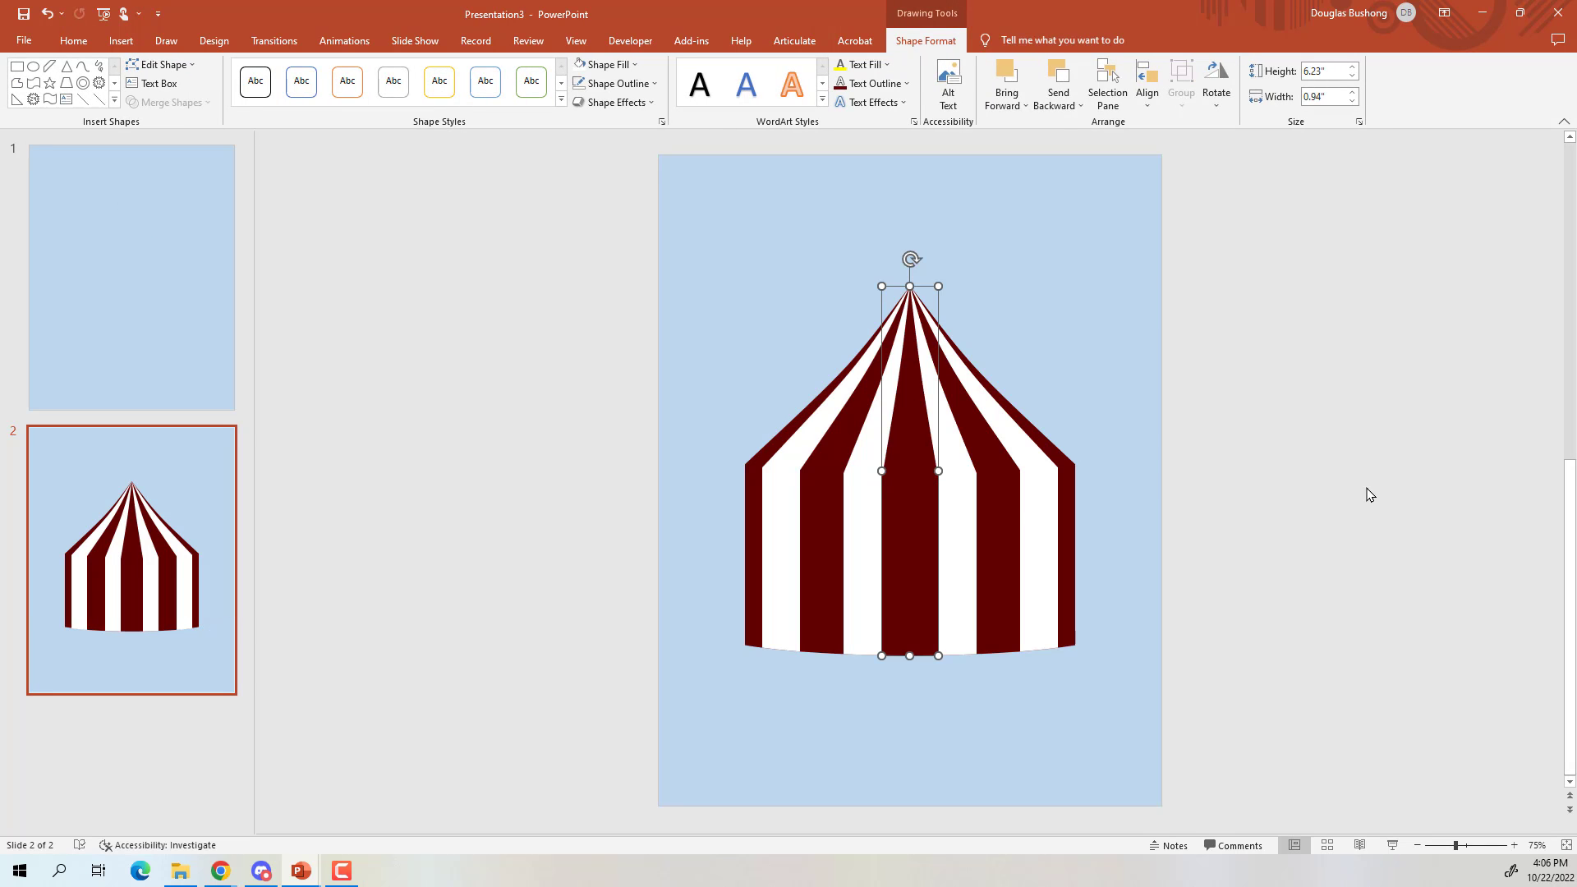
Select all the striped tent layers and group them into one object
{"action": "scroll", "coordinate": [1158, 598], "scroll_direction": "up", "scroll_amount": 7}
{"action": "scroll", "coordinate": [1373, 520], "scroll_direction": "down", "scroll_amount": 5}
{"action": "left_click", "coordinate": [1261, 528]}
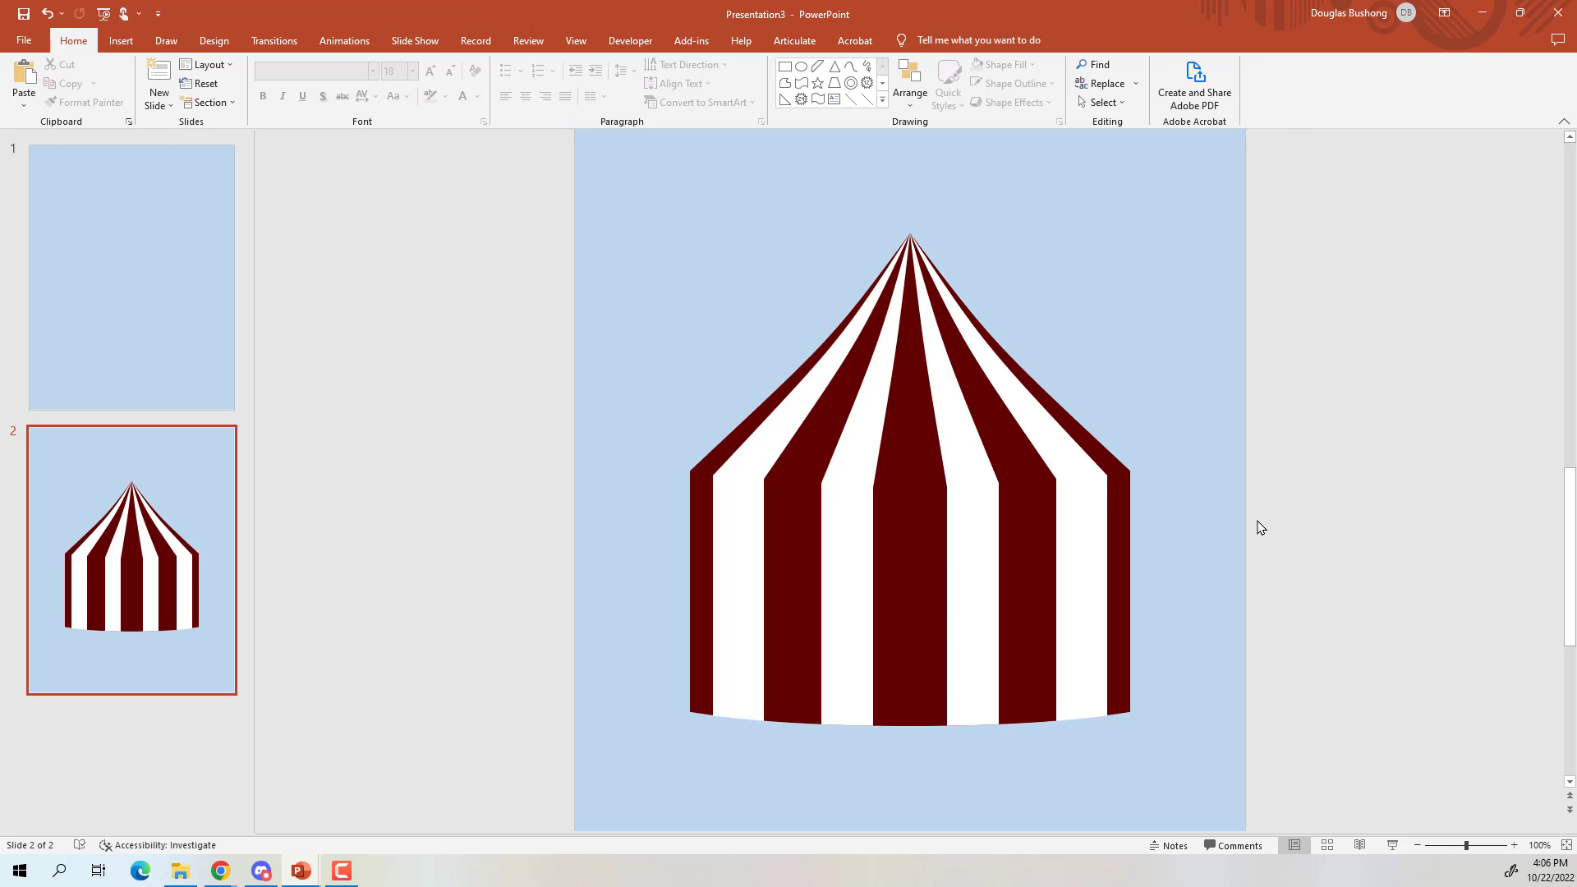
{"action": "left_click_drag", "start_coordinate": [555, 184], "coordinate": [1254, 787]}
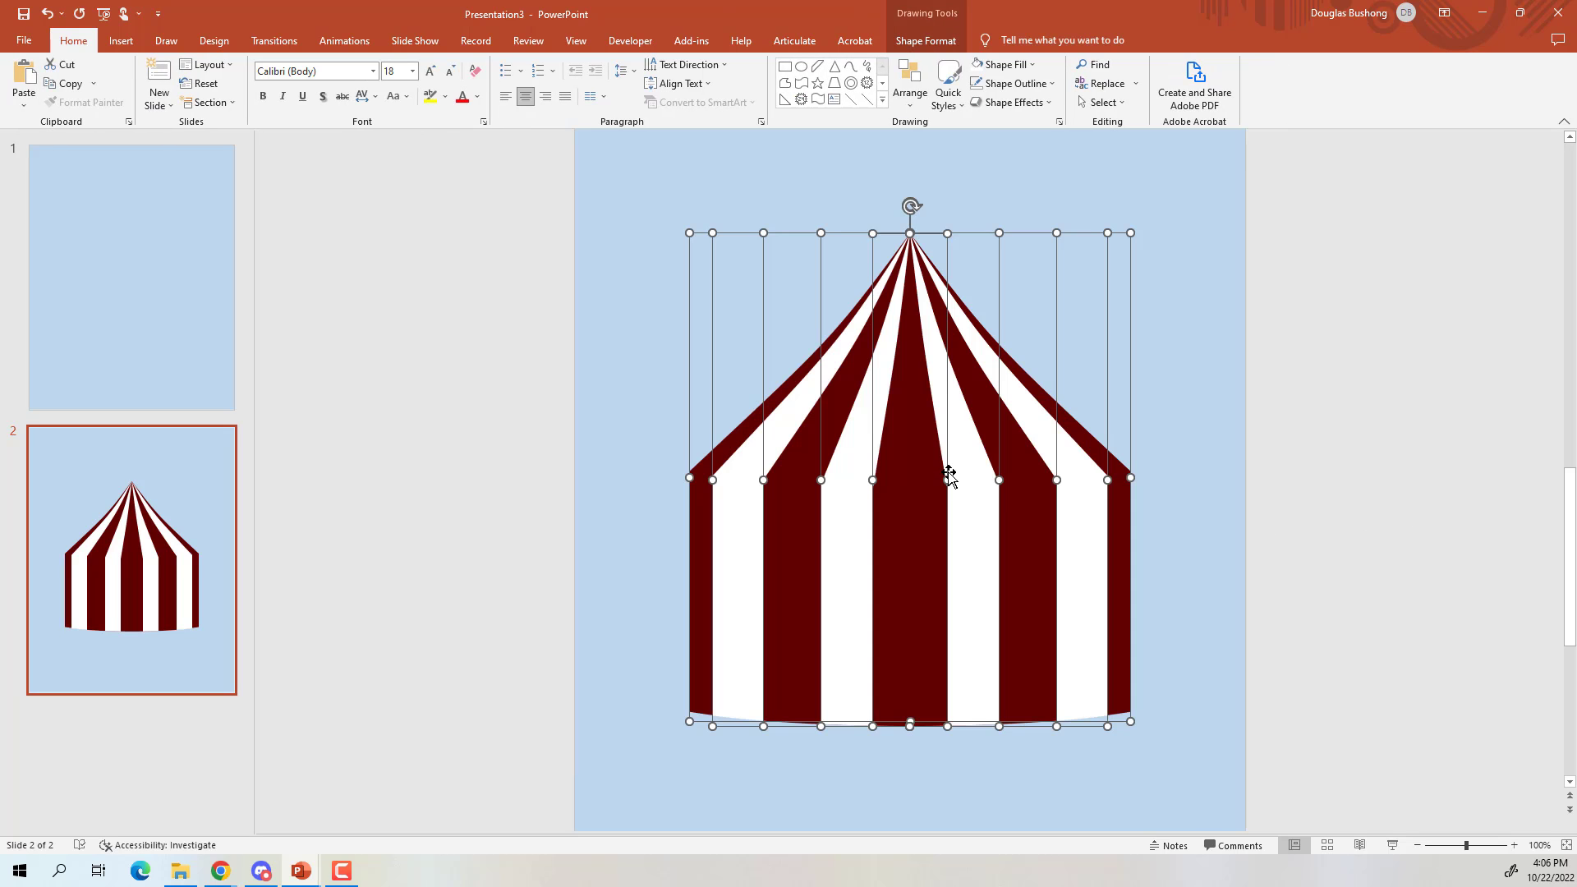
{"action": "right_click", "coordinate": [948, 475]}
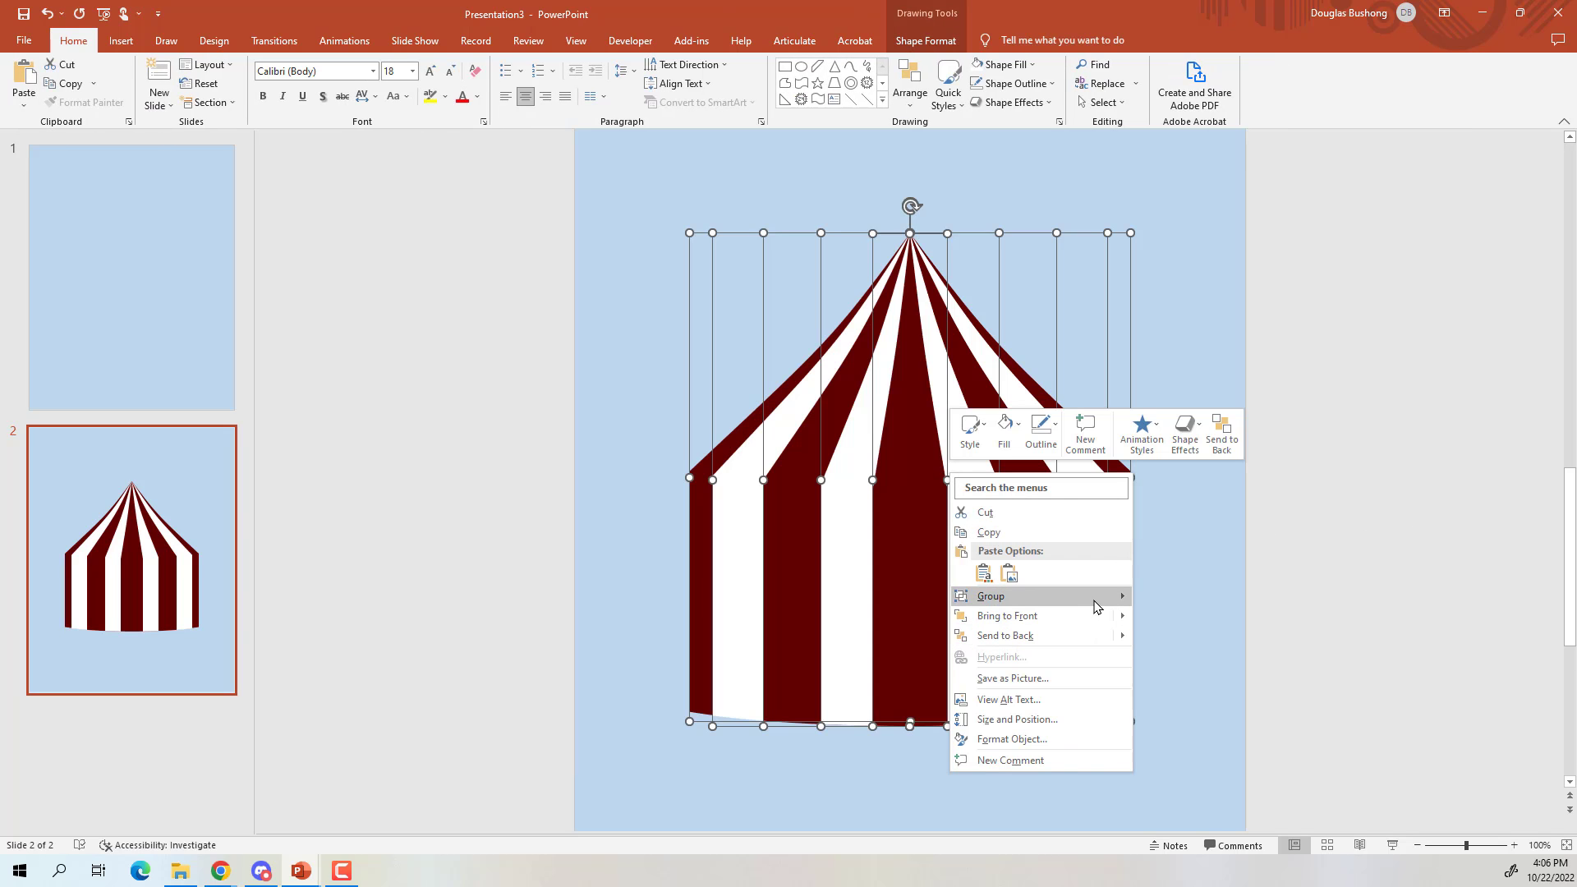
{"action": "mouse_move", "coordinate": [1094, 598]}
{"action": "left_click", "coordinate": [1155, 599]}
{"action": "scroll", "coordinate": [1285, 528], "scroll_direction": "down", "scroll_amount": 2}
{"action": "left_click", "coordinate": [873, 556]}
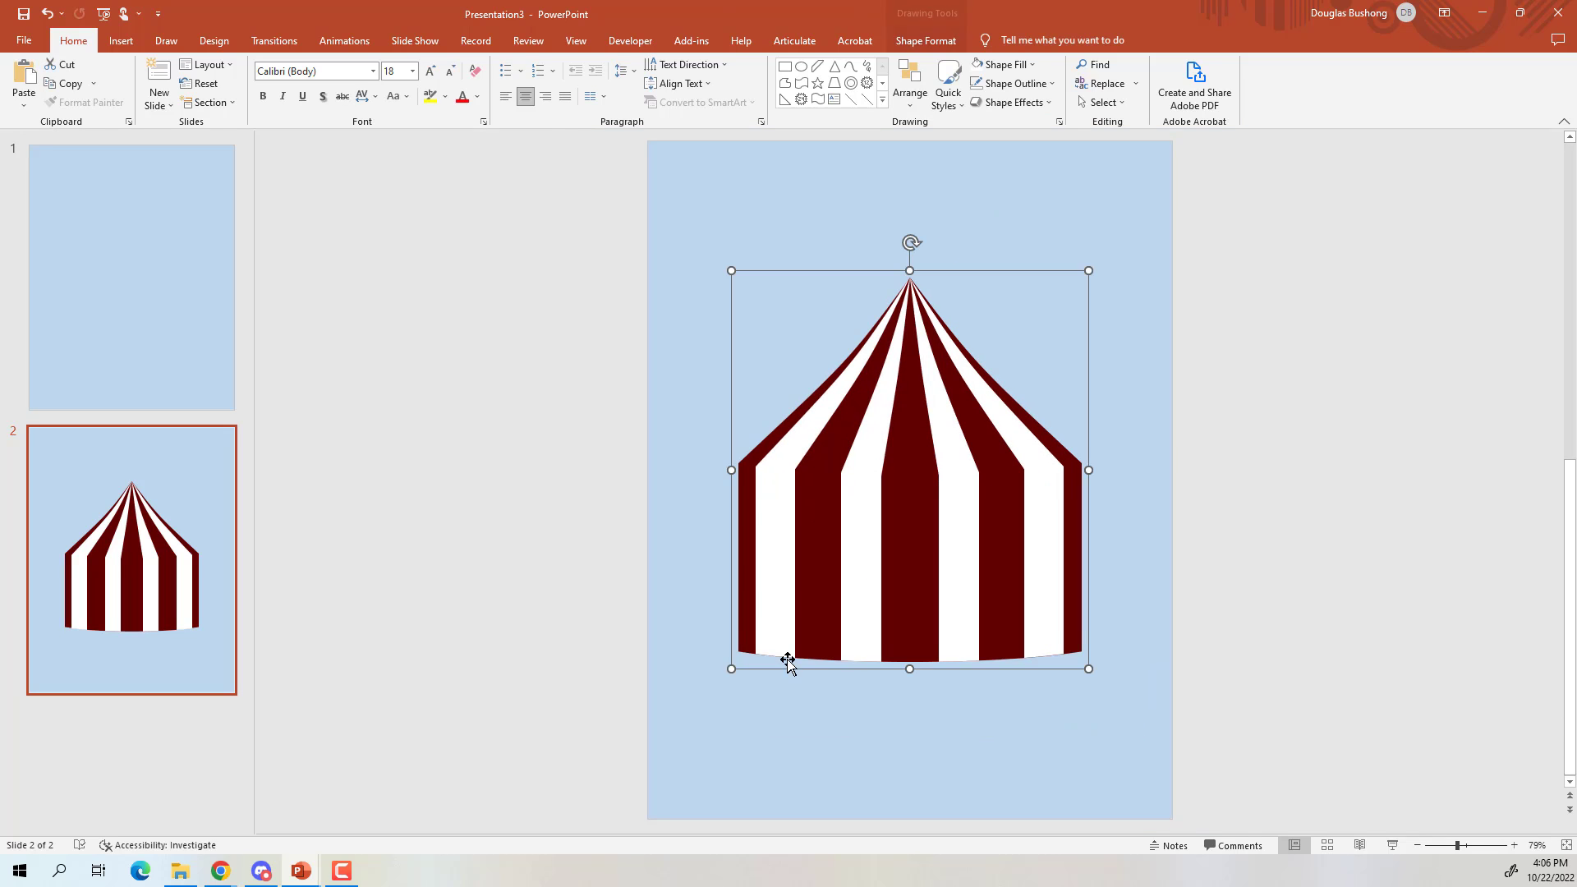
{"action": "left_click_drag", "start_coordinate": [731, 667], "coordinate": [761, 644]}
{"action": "key", "text": "ctrl+z"}
{"action": "left_click", "coordinate": [1320, 481]}
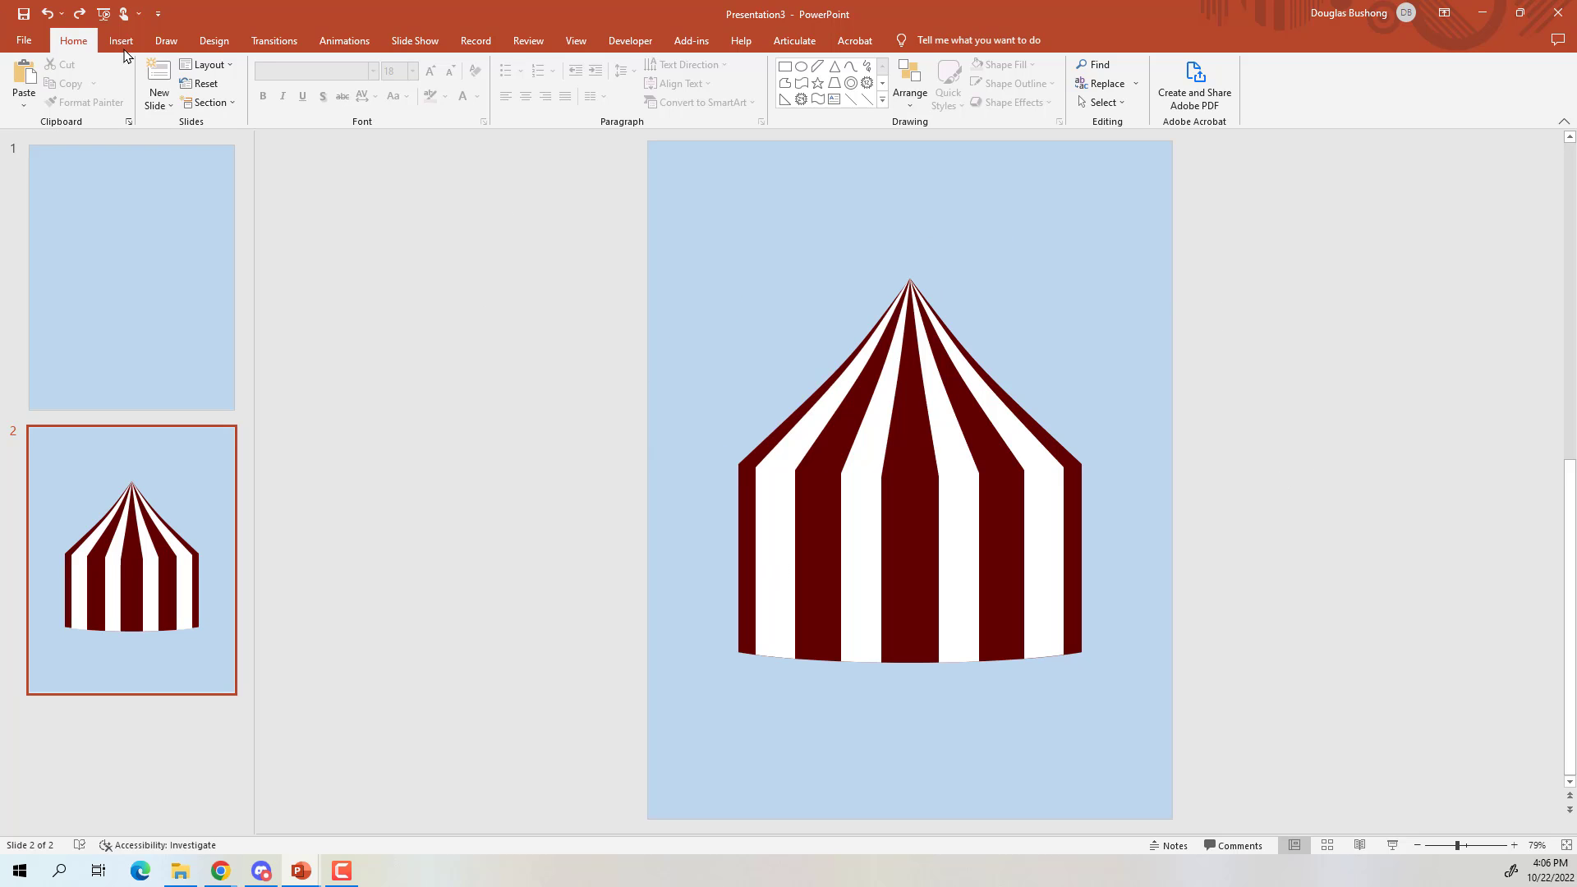
Squash the grouped tent's height by about a quarter at unchanged width and move it straight down, keeping it centred on the slide
{"action": "left_click", "coordinate": [846, 498]}
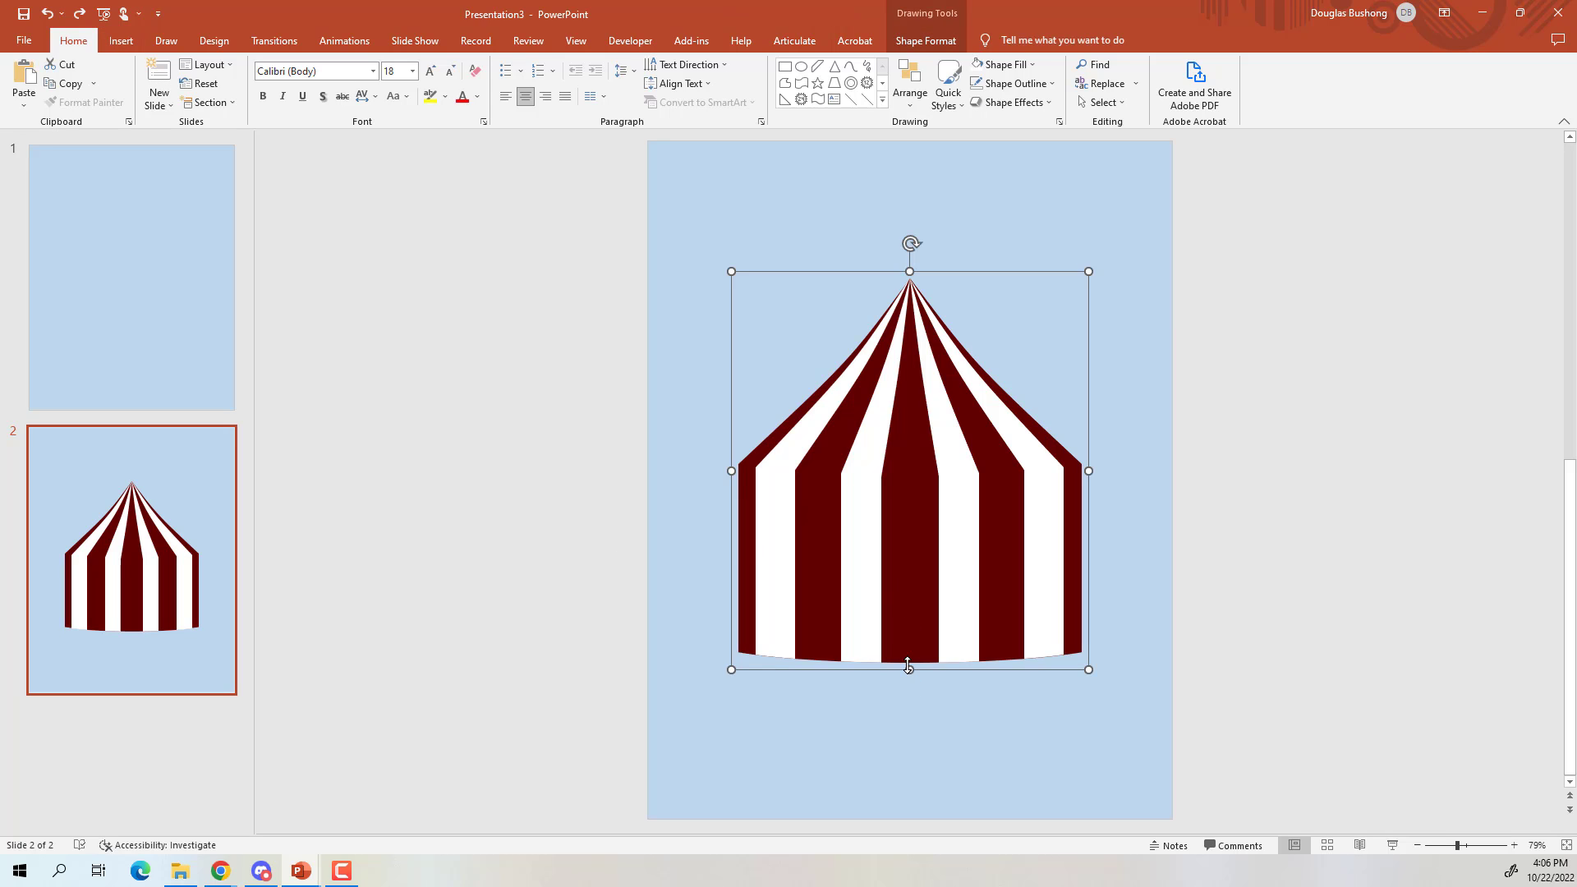
{"action": "left_click_drag", "start_coordinate": [907, 665], "coordinate": [908, 565]}
{"action": "left_click_drag", "start_coordinate": [915, 500], "coordinate": [914, 574]}
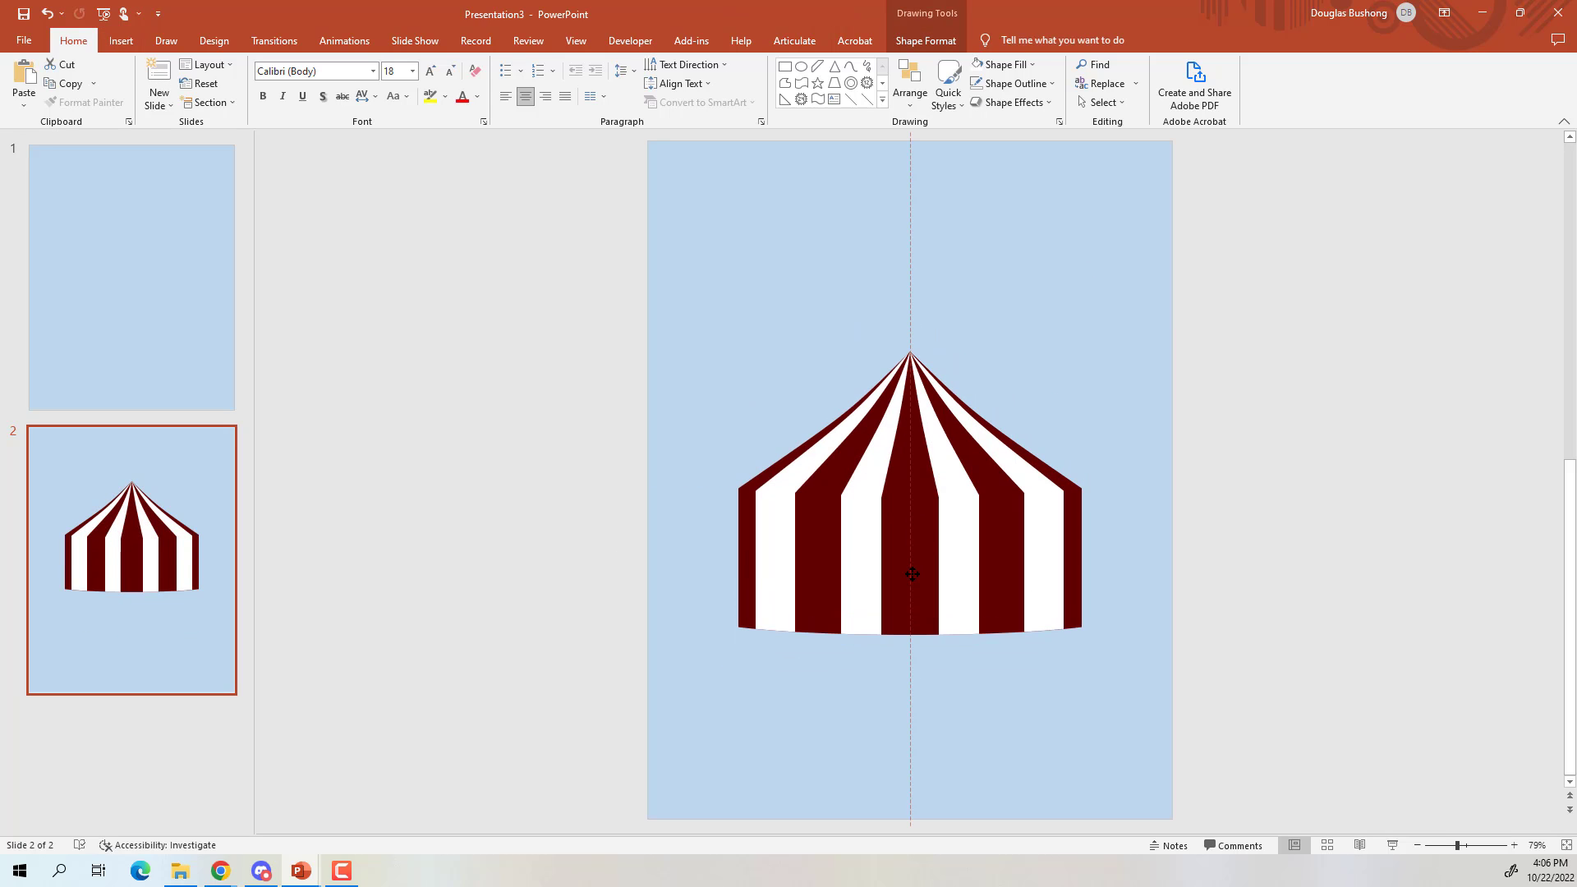
{"action": "left_click", "coordinate": [122, 42]}
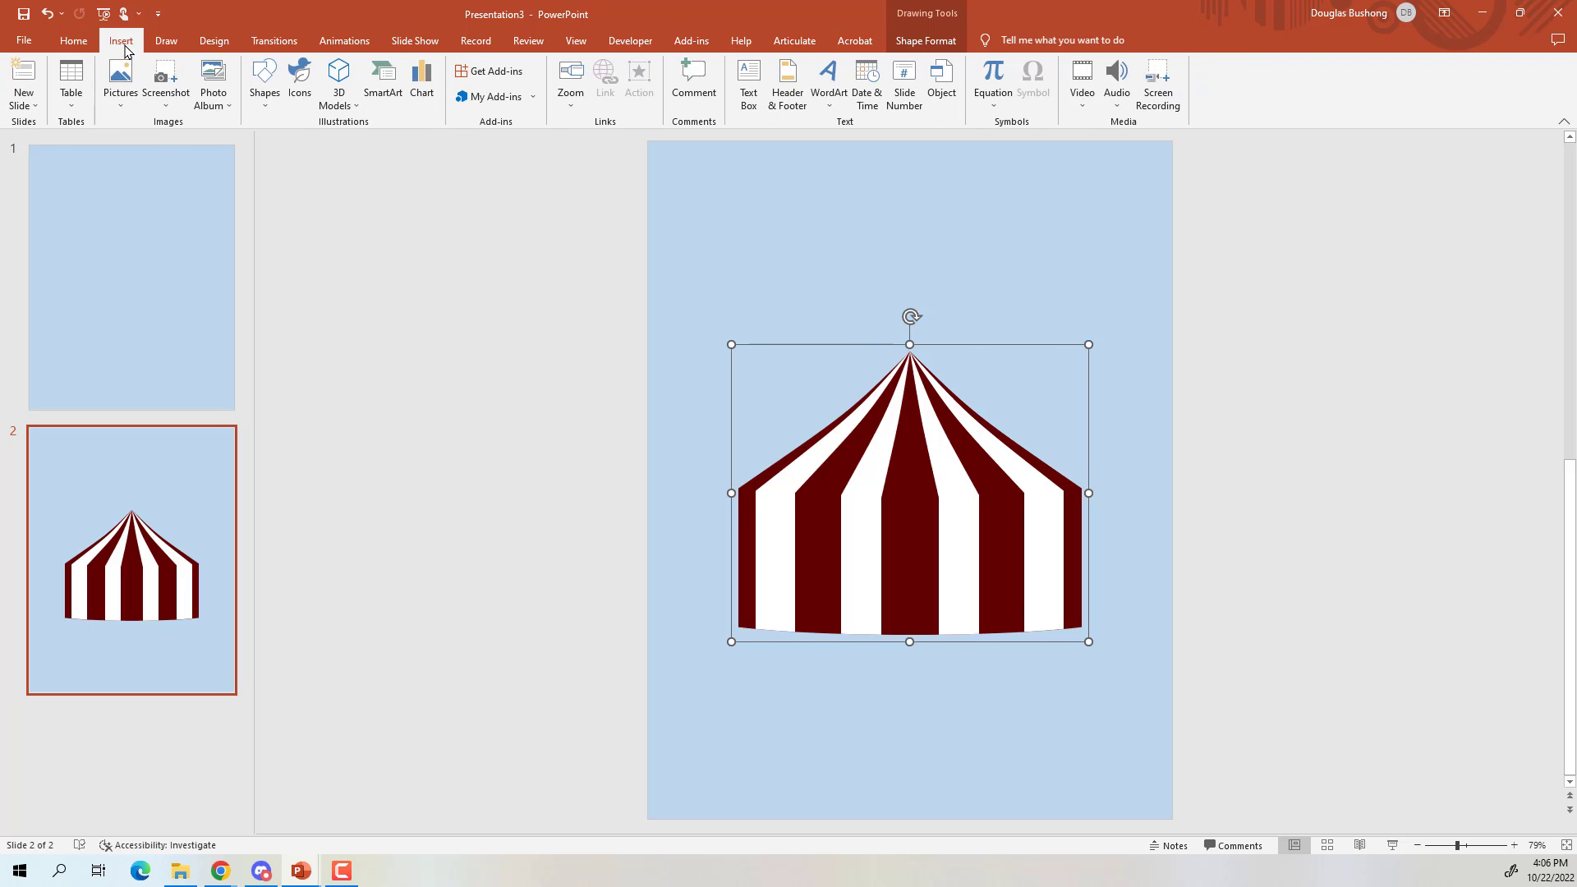
{"action": "left_click", "coordinate": [266, 94]}
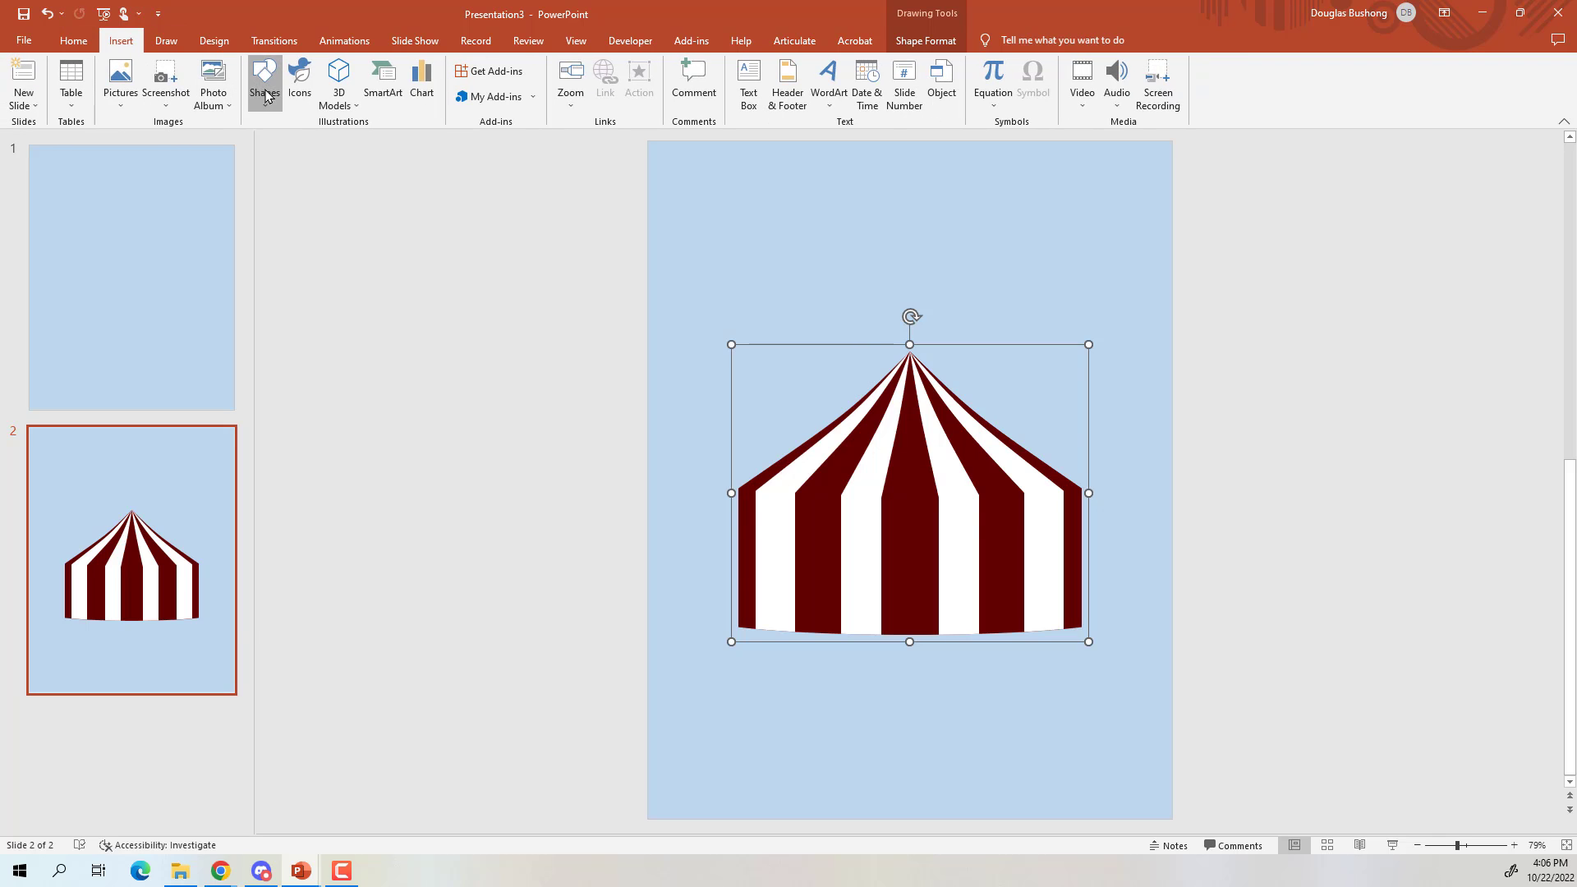
{"action": "left_click", "coordinate": [274, 140]}
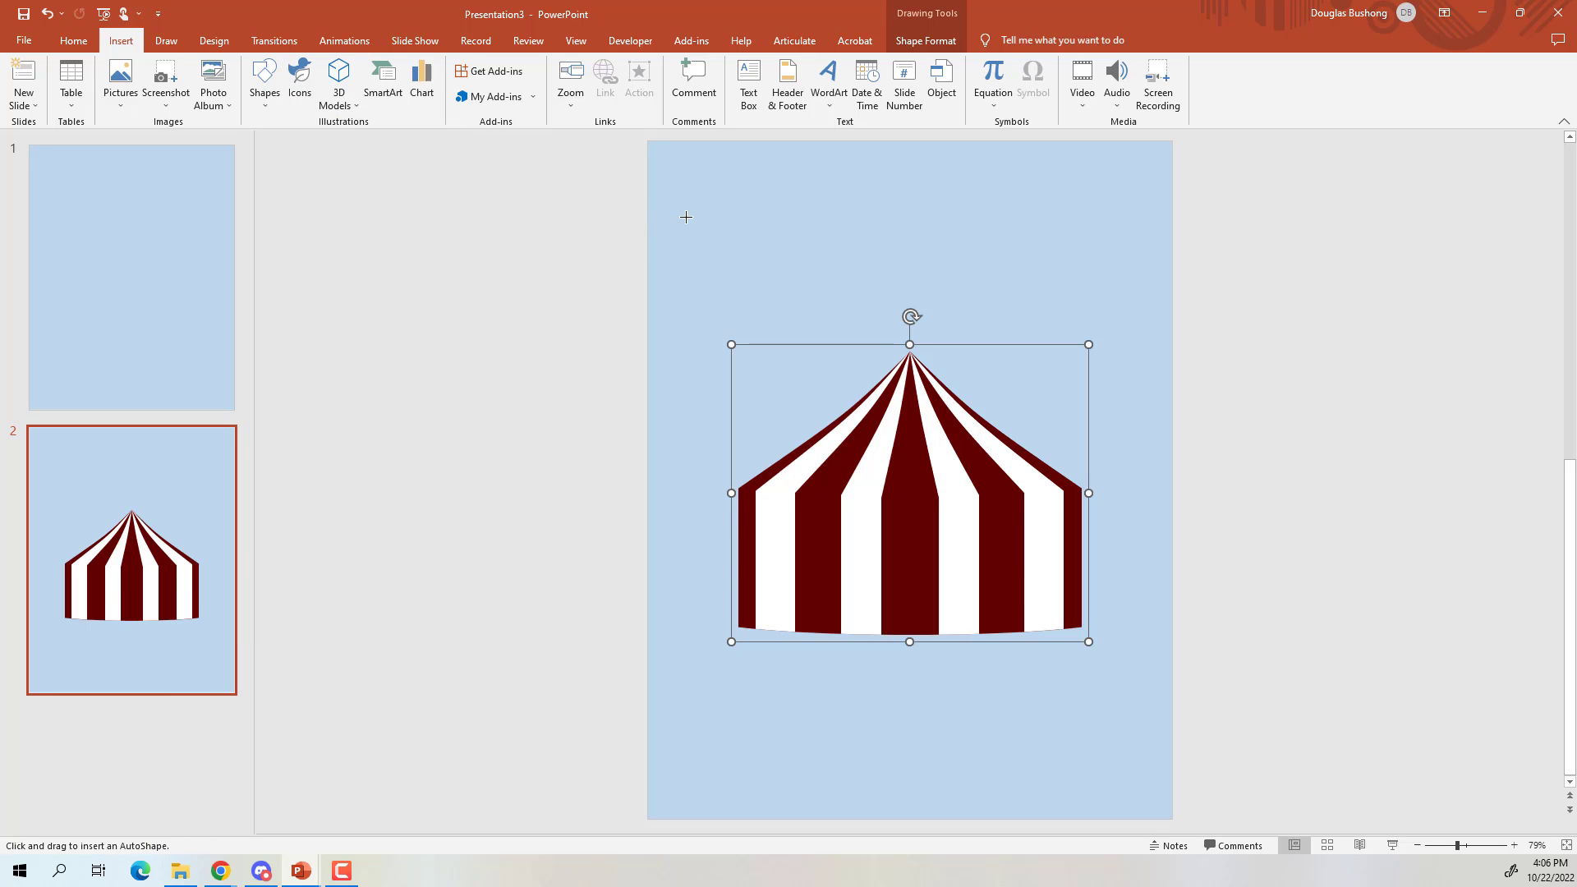
{"action": "left_click_drag", "start_coordinate": [692, 218], "coordinate": [787, 253]}
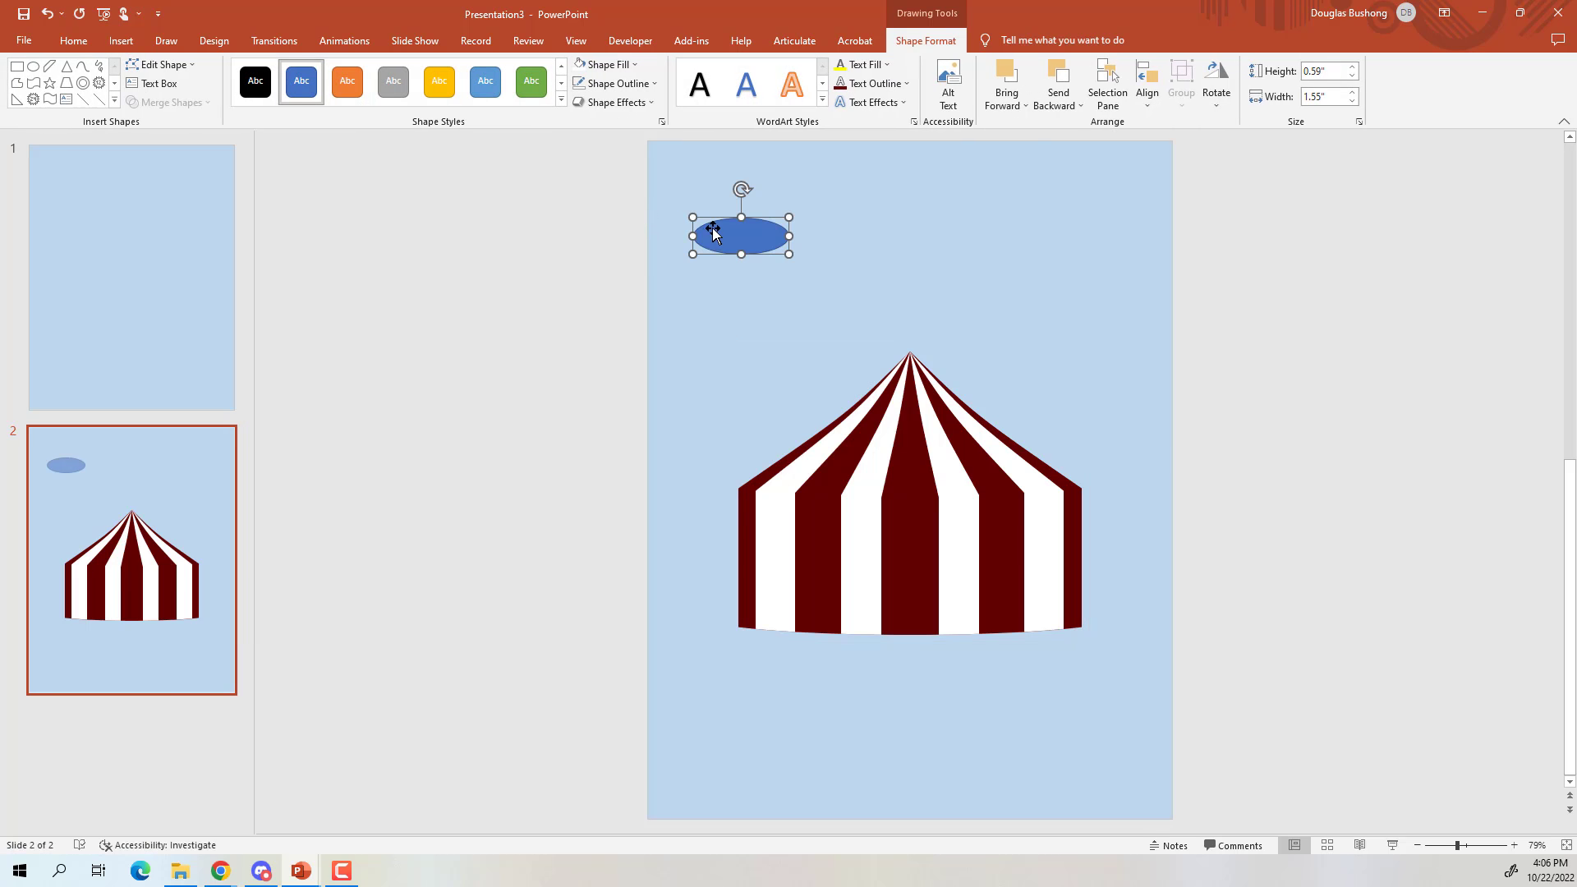
{"action": "left_click", "coordinate": [621, 232]}
Draw a rectangle about 1.96" wide and 0.75" high in the empty sky to the upper left of the tent
{"action": "left_click", "coordinate": [121, 41]}
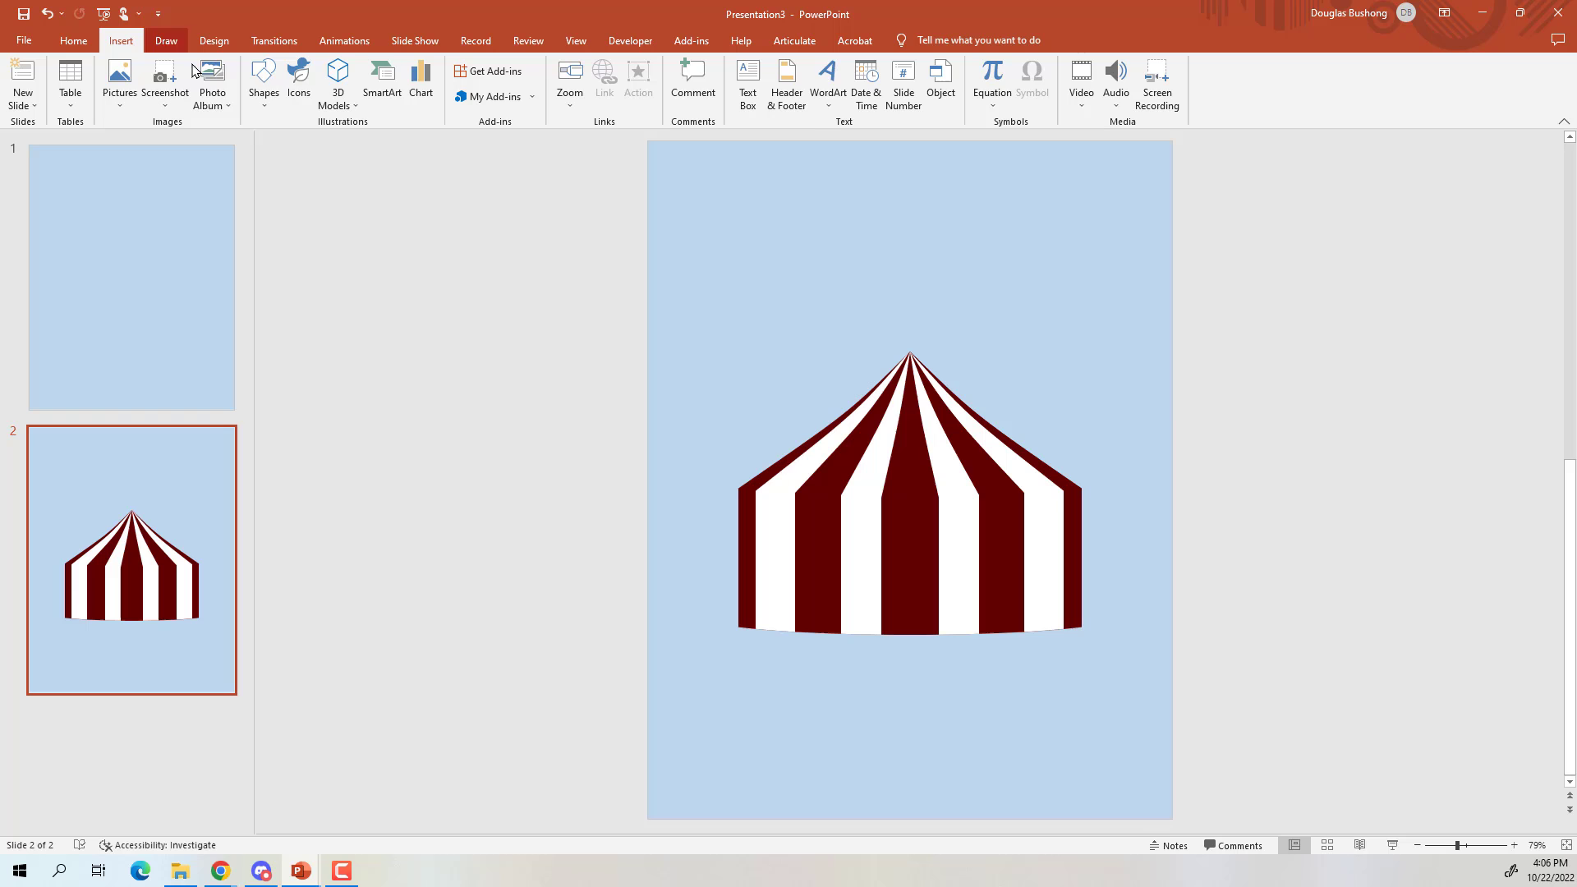
{"action": "left_click", "coordinate": [264, 82]}
{"action": "left_click", "coordinate": [260, 150]}
{"action": "left_click_drag", "start_coordinate": [697, 233], "coordinate": [820, 280]}
Draw a vertical straight line about 2.14" long to the left of the blue rectangle
{"action": "left_click", "coordinate": [121, 40]}
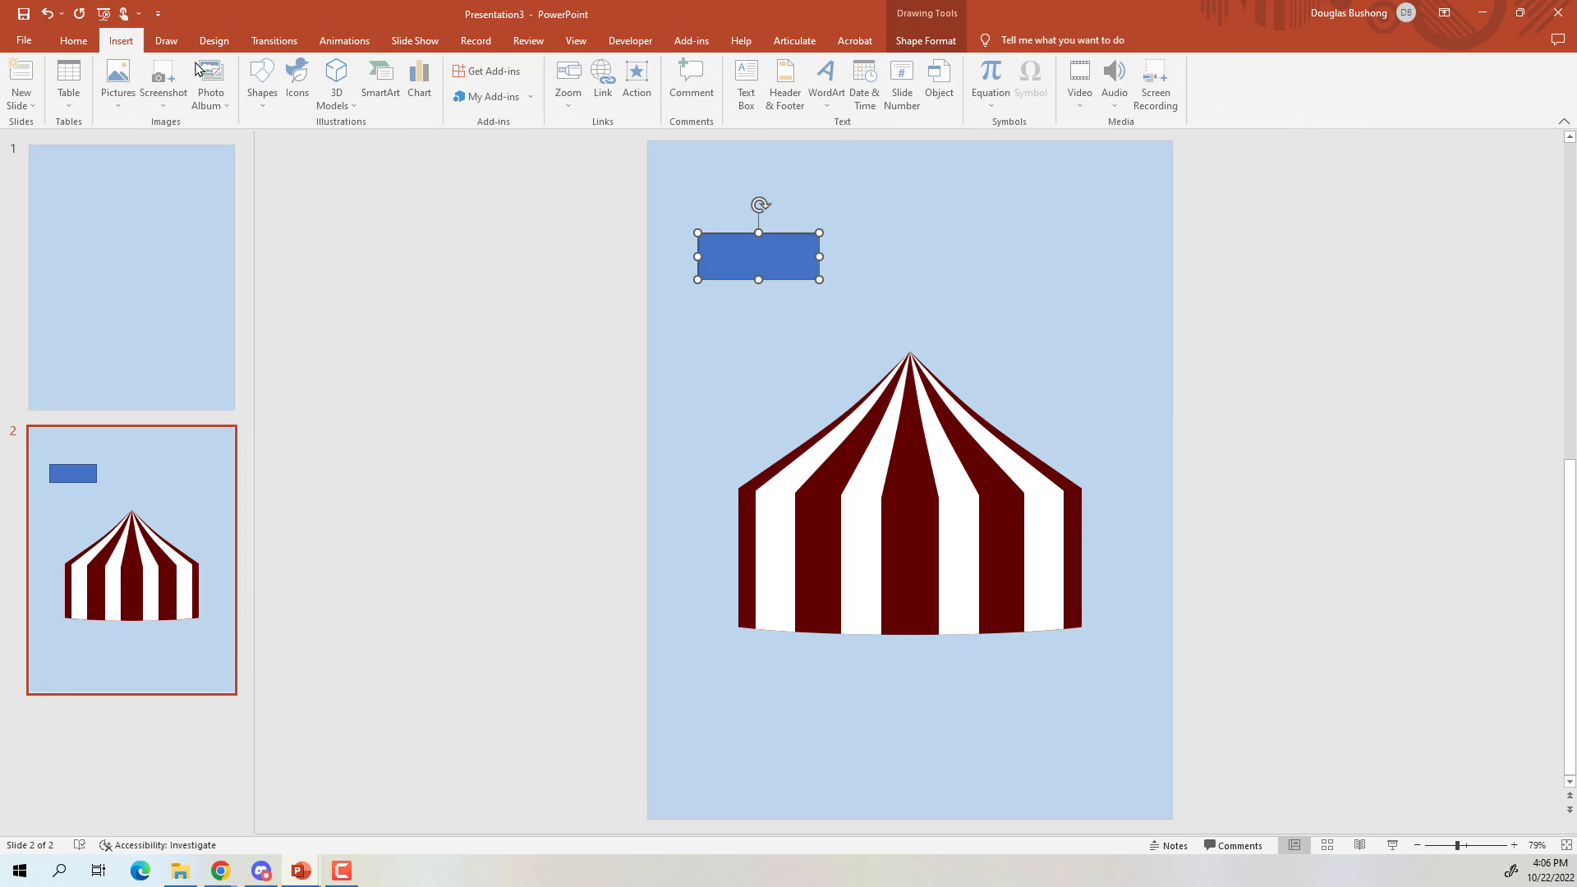
{"action": "left_click", "coordinate": [263, 82]}
{"action": "left_click", "coordinate": [264, 190]}
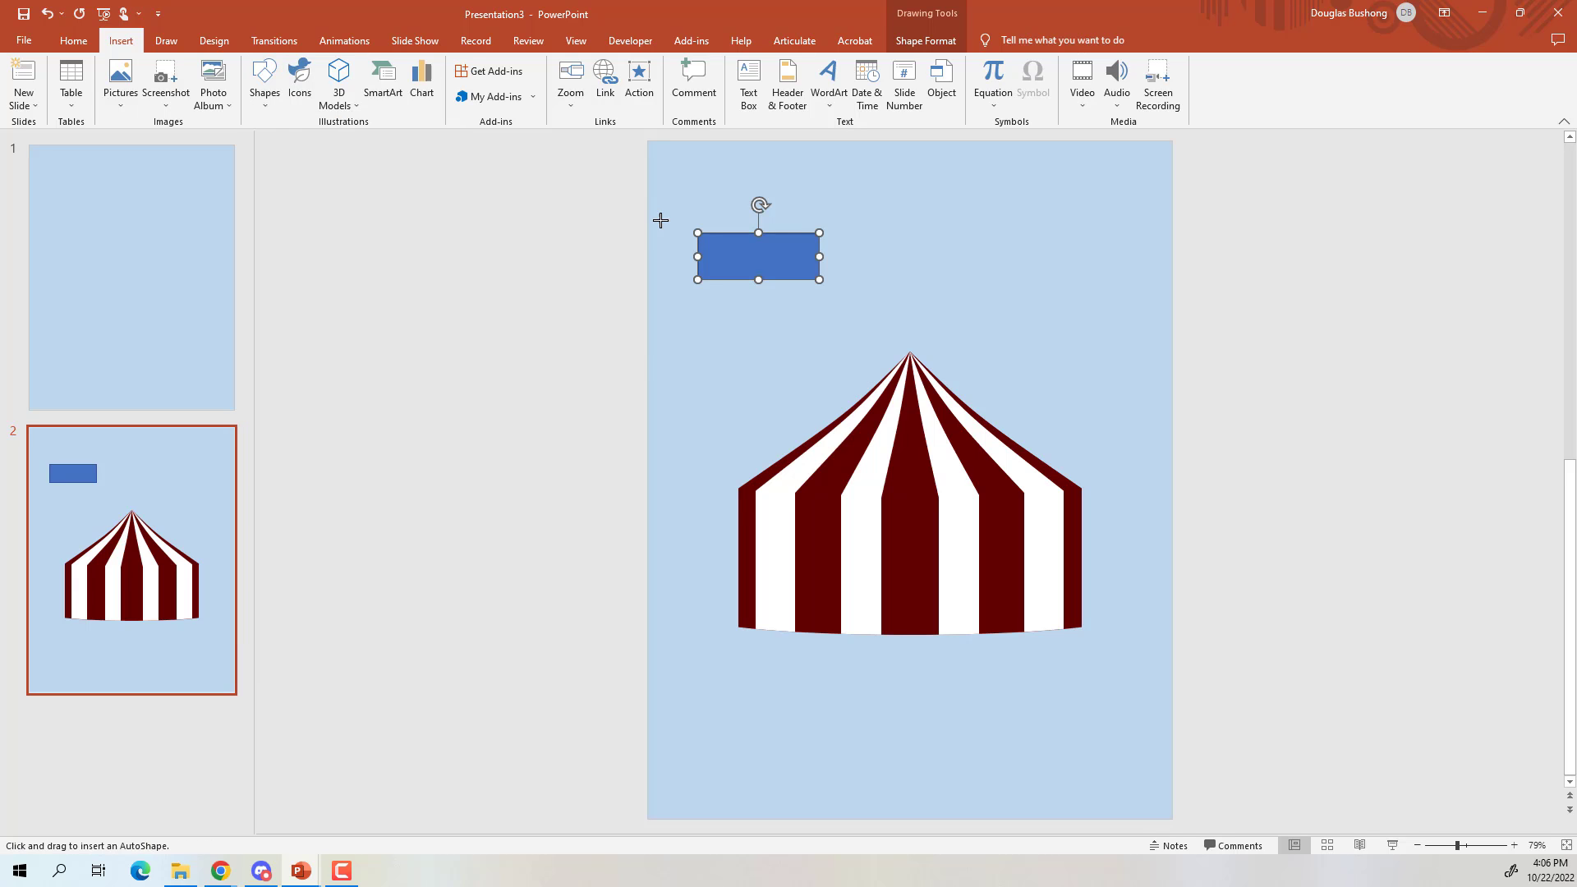
{"action": "left_click_drag", "start_coordinate": [676, 354], "coordinate": [677, 353]}
{"action": "key", "text": "Escape"}
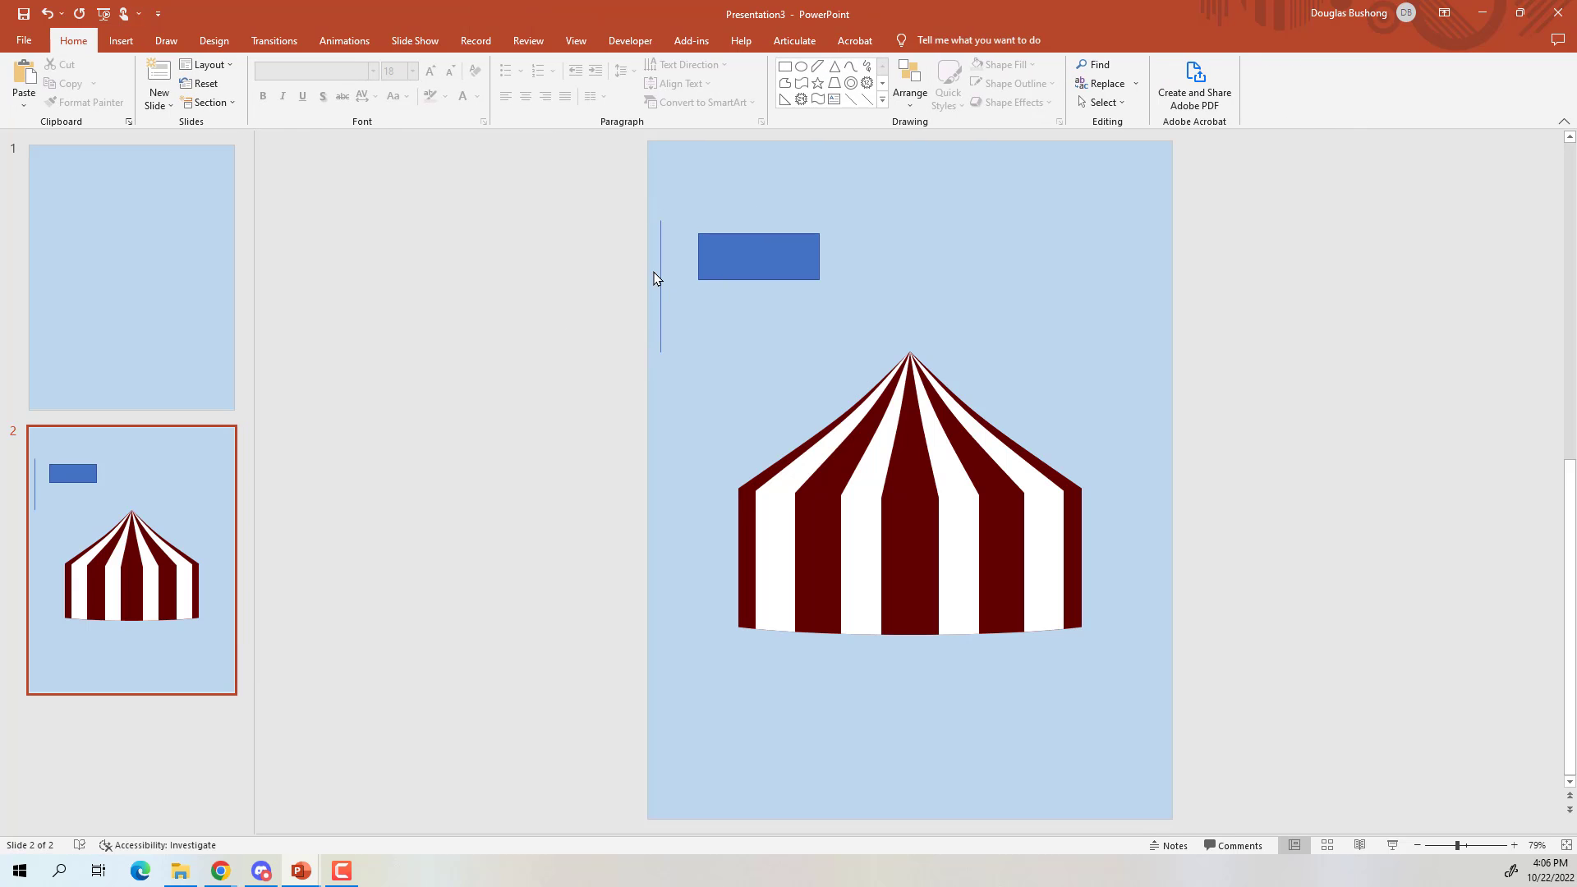
Set the vertical line's outline weight to 6 pt
{"action": "left_click", "coordinate": [665, 283]}
{"action": "scroll", "coordinate": [362, 345], "scroll_direction": "up", "scroll_amount": 7, "text": "ctrl"}
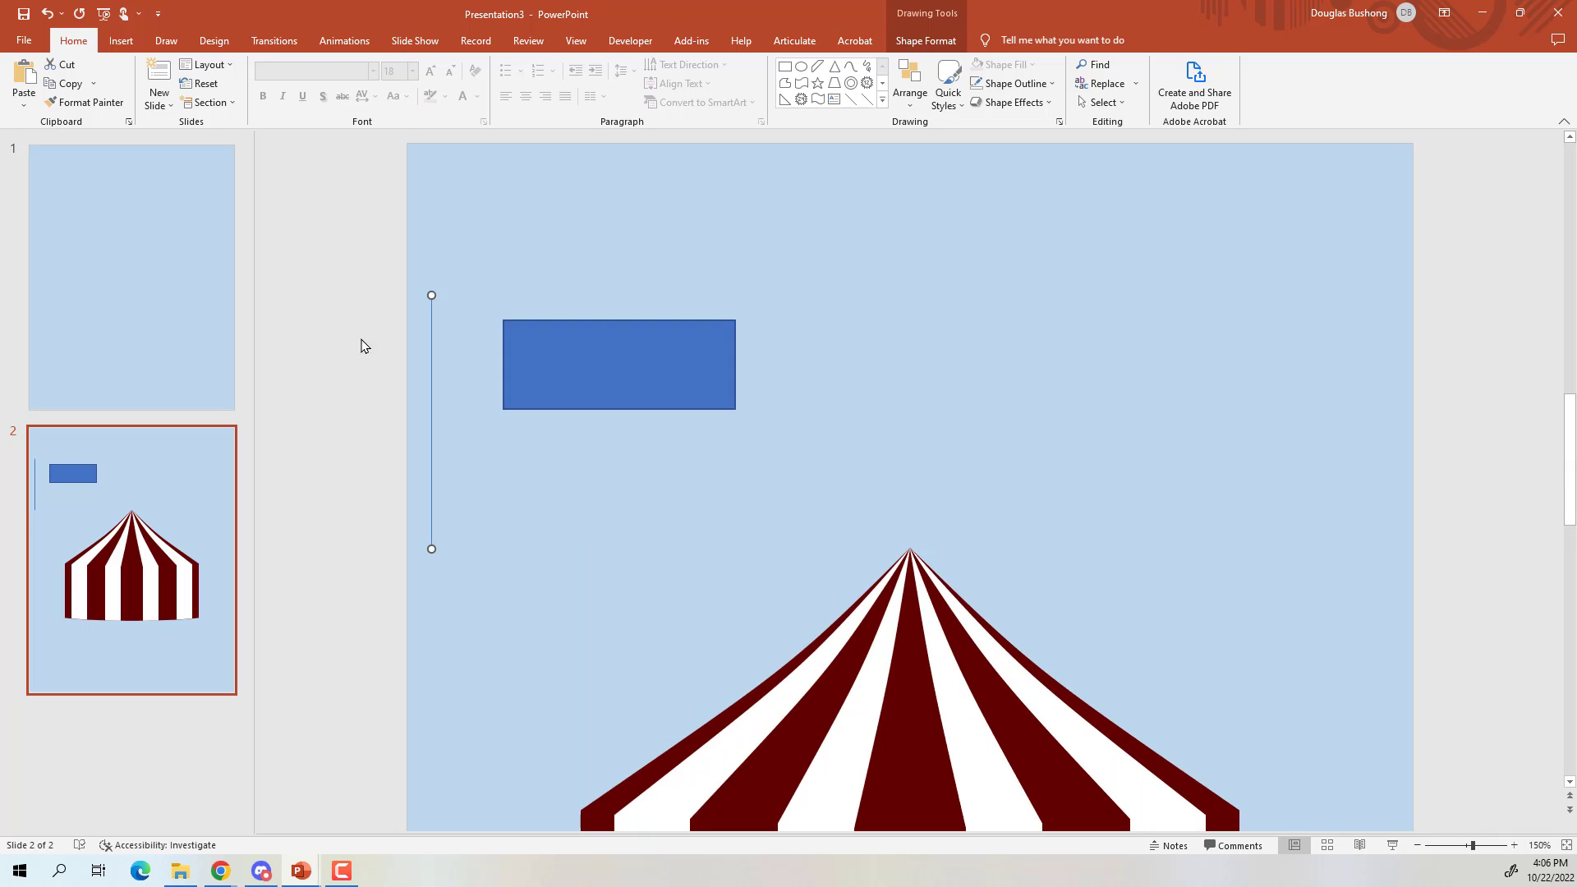
{"action": "left_click", "coordinate": [937, 41]}
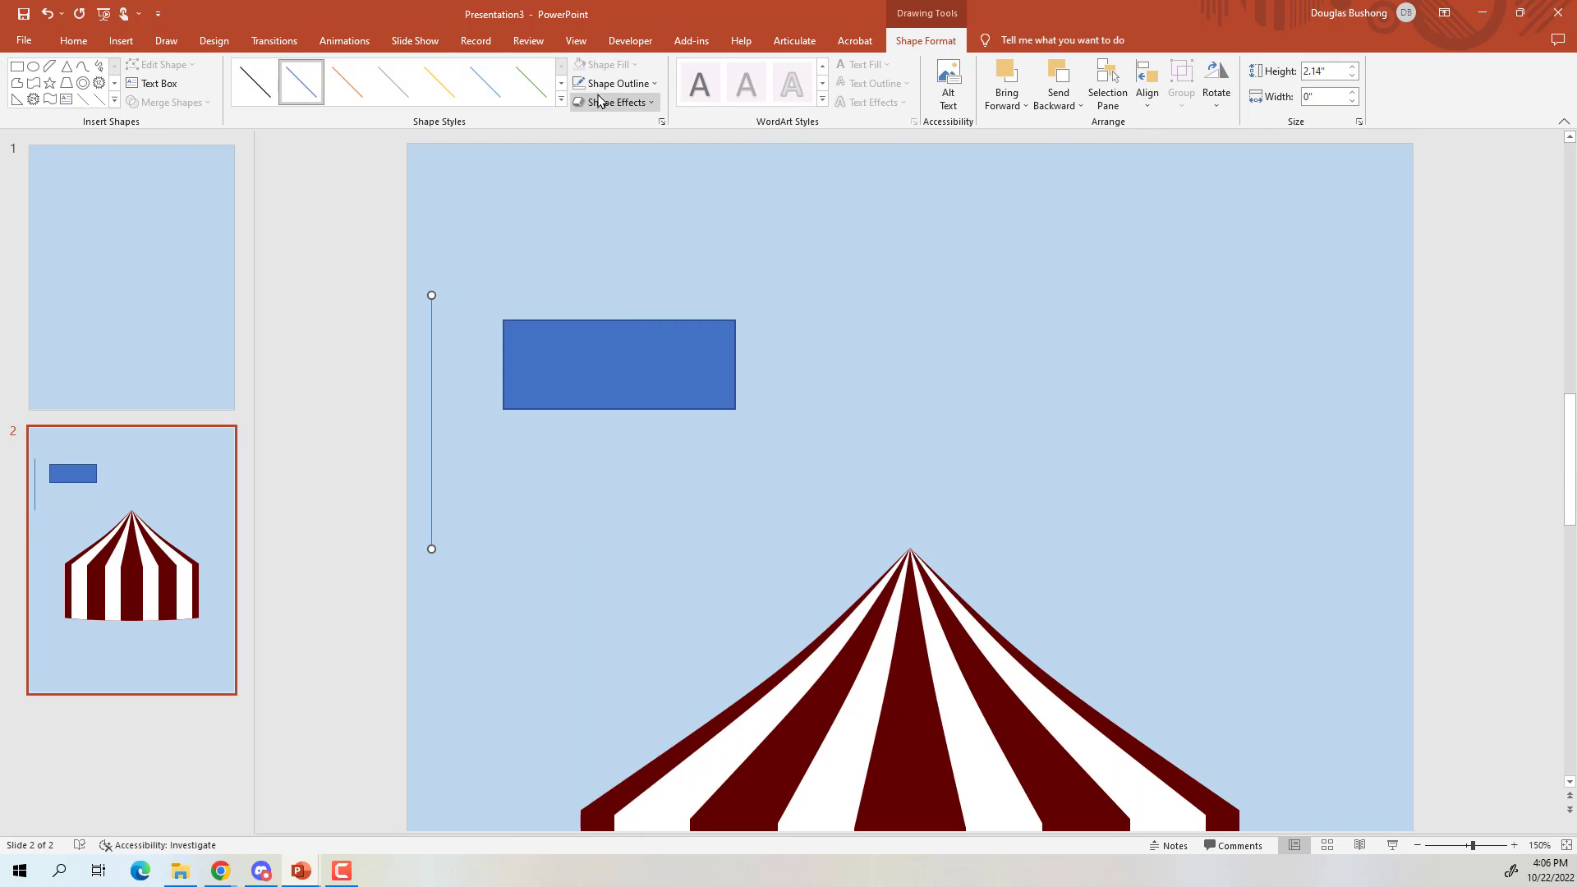
{"action": "left_click", "coordinate": [637, 105]}
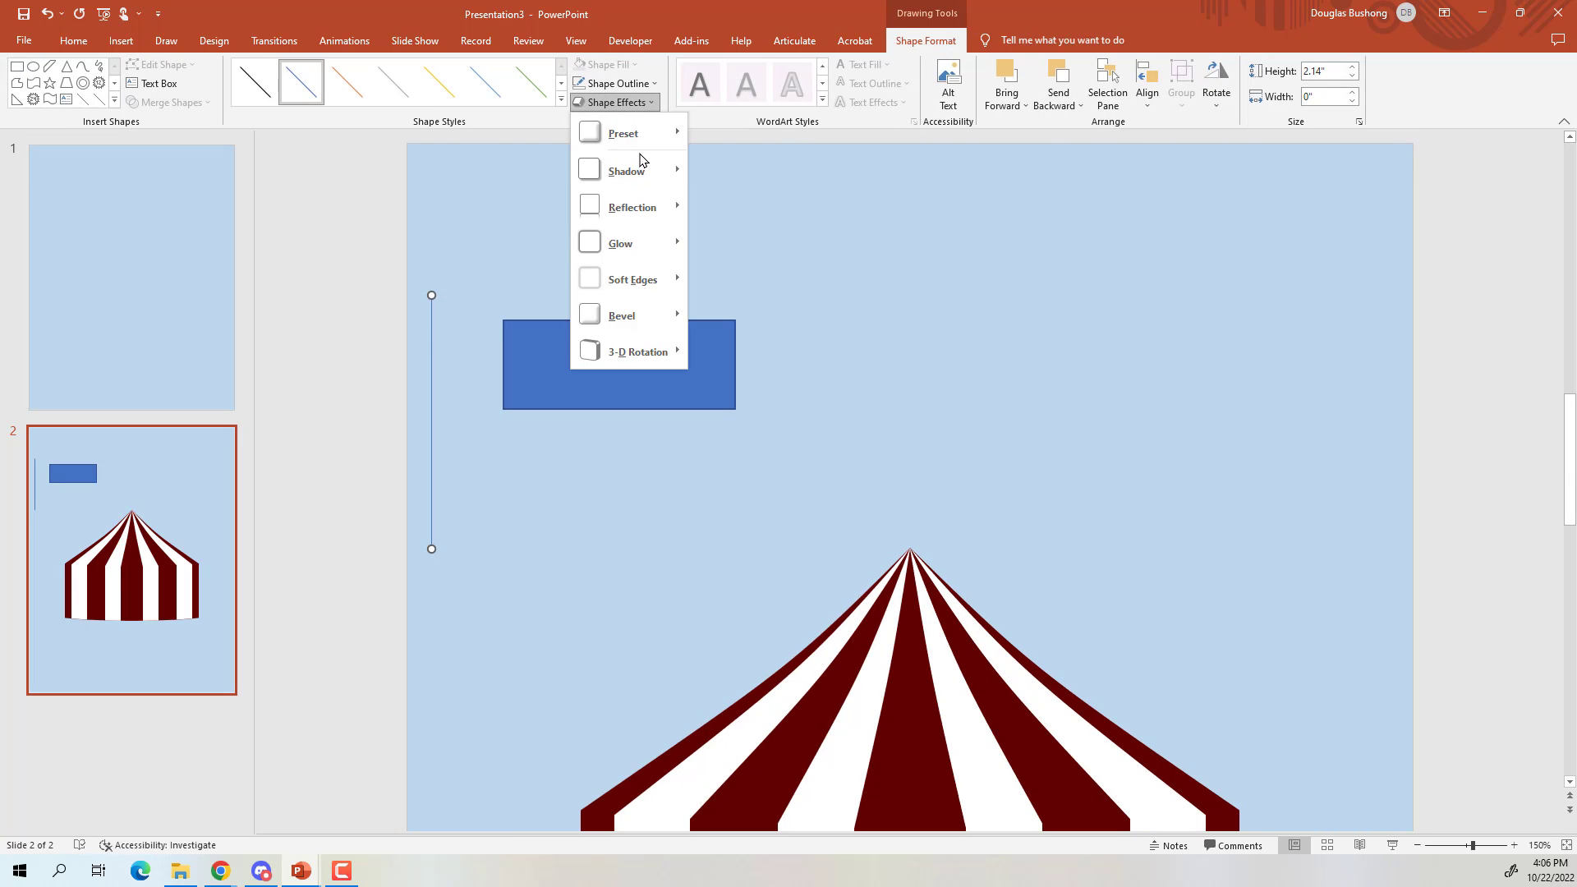
{"action": "left_click", "coordinate": [638, 101]}
{"action": "left_click", "coordinate": [632, 83]}
{"action": "mouse_move", "coordinate": [624, 321]}
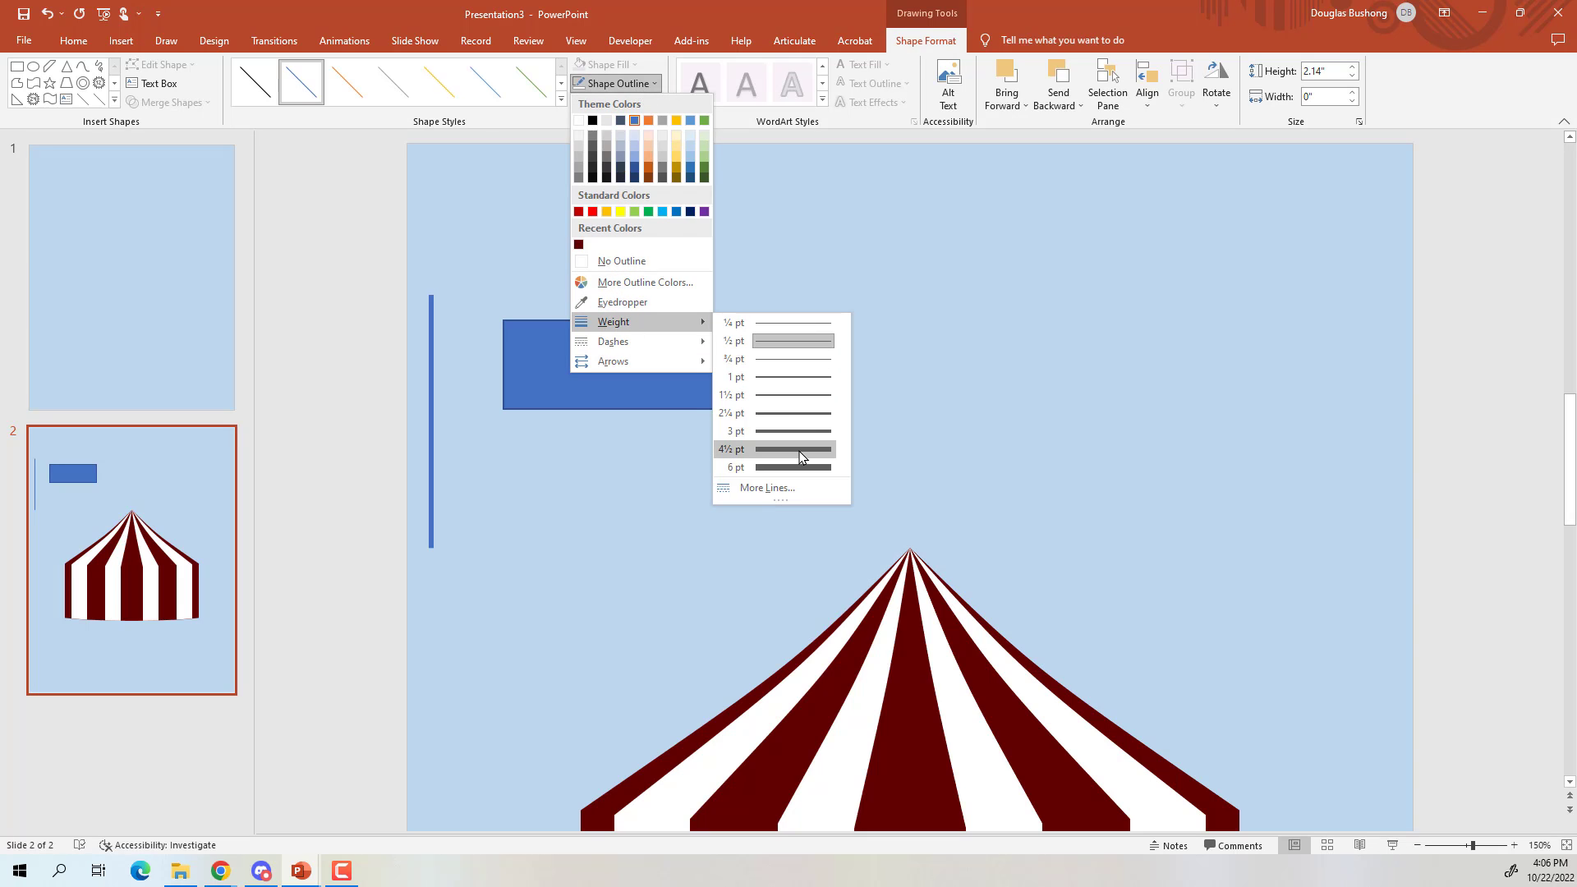
{"action": "left_click", "coordinate": [795, 468]}
Move the blue rectangle close beside the upper part of the thick vertical line
{"action": "left_click", "coordinate": [630, 349]}
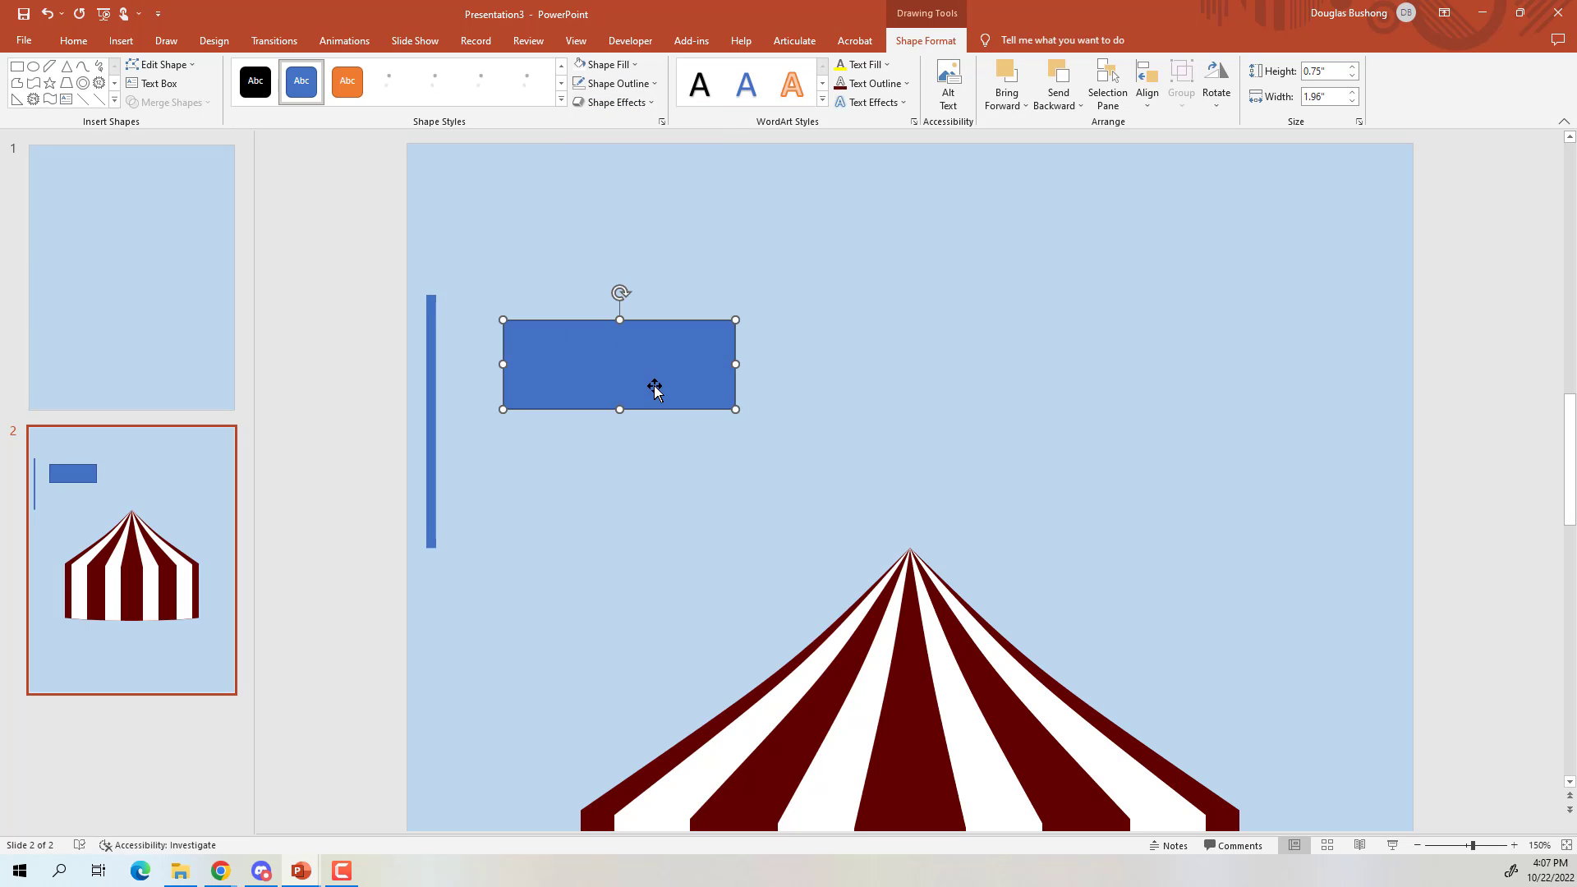
{"action": "left_click_drag", "start_coordinate": [655, 387], "coordinate": [604, 366]}
Recolour the vertical pole line beside the blue rectangle with the custom dark brown #391A05
{"action": "left_click", "coordinate": [433, 363]}
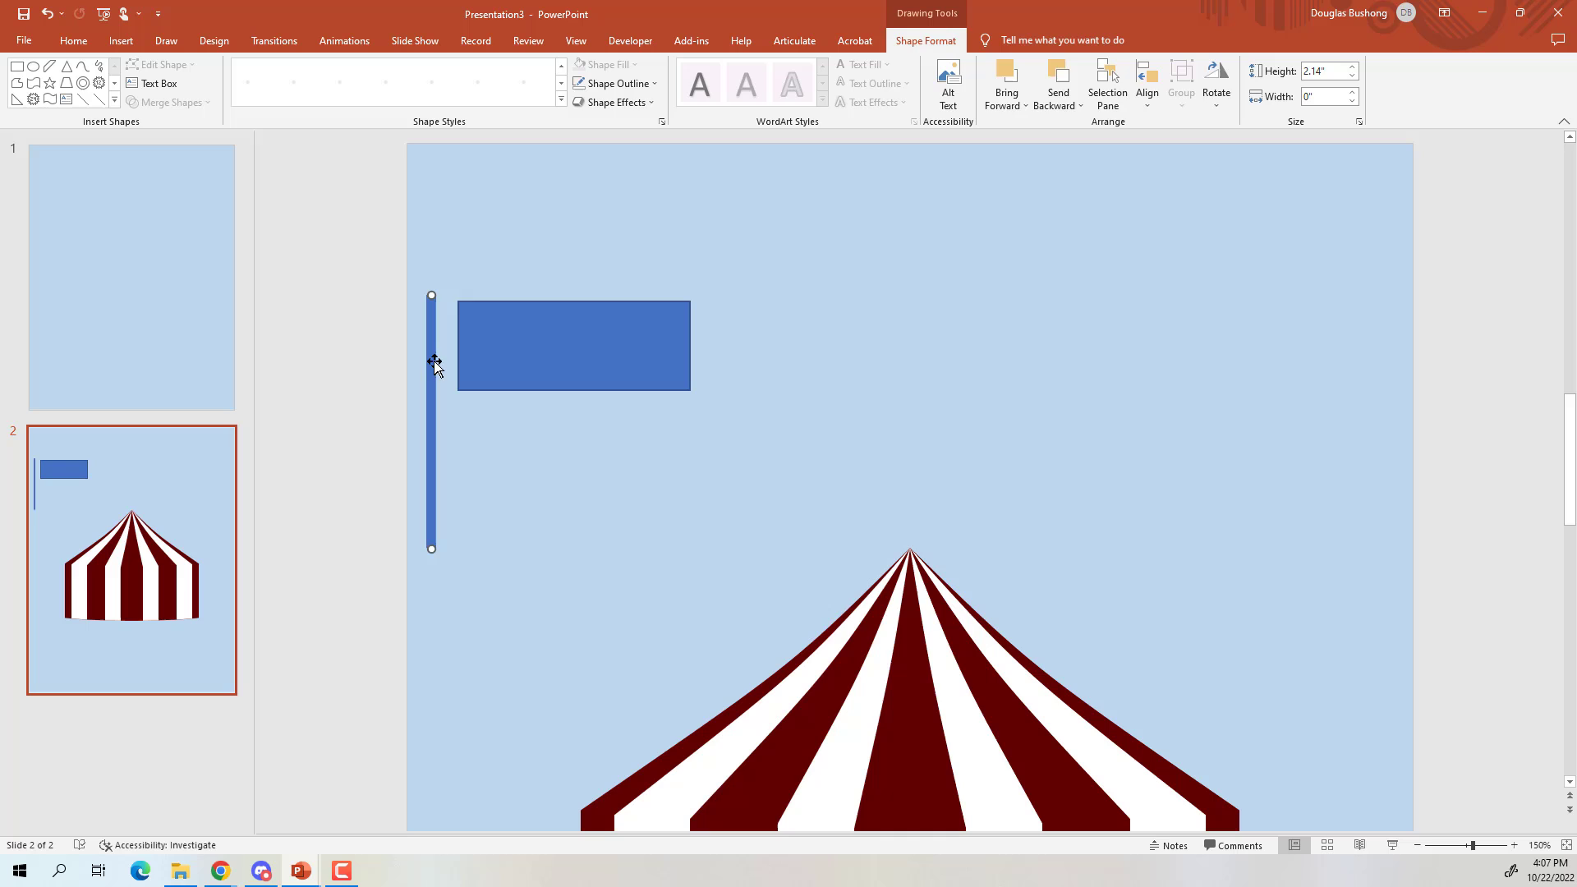
{"action": "left_click", "coordinate": [623, 84]}
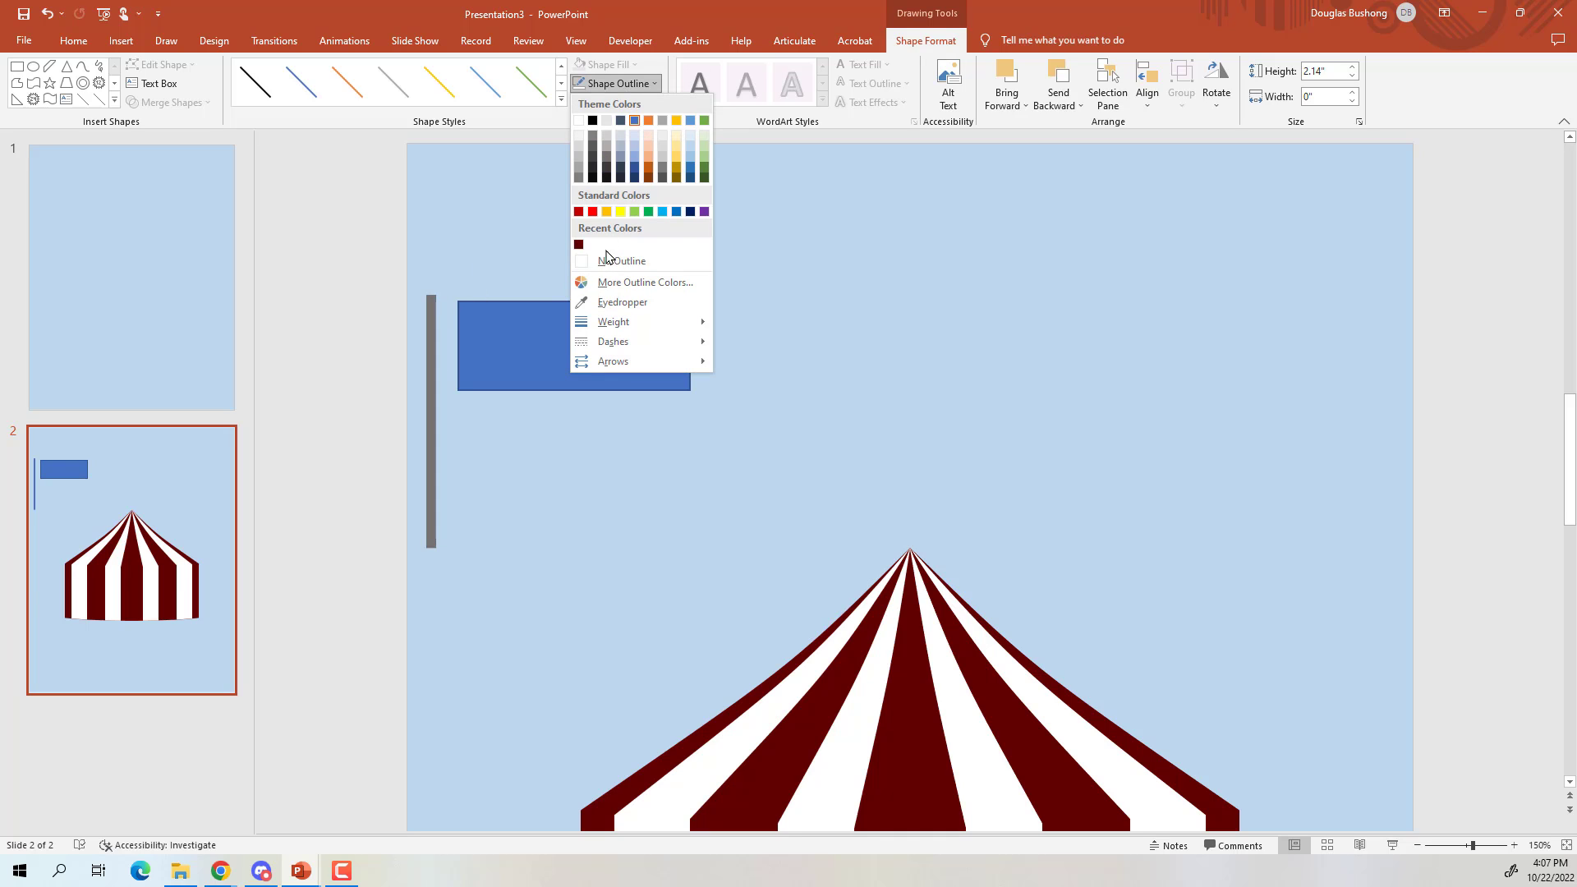
{"action": "left_click", "coordinate": [648, 175]}
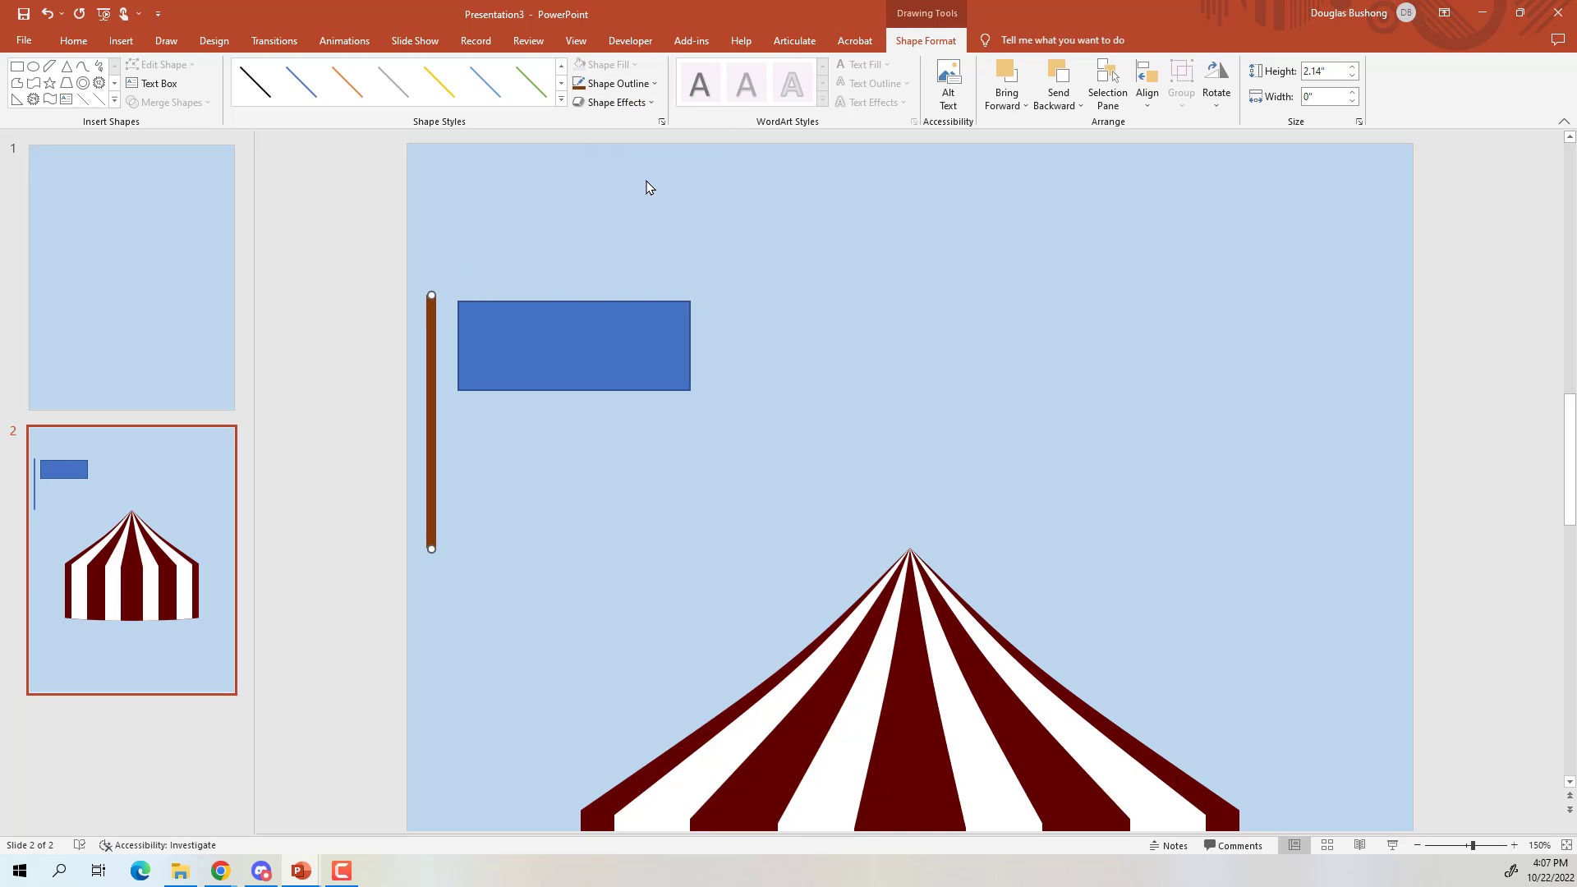
{"action": "left_click", "coordinate": [660, 86]}
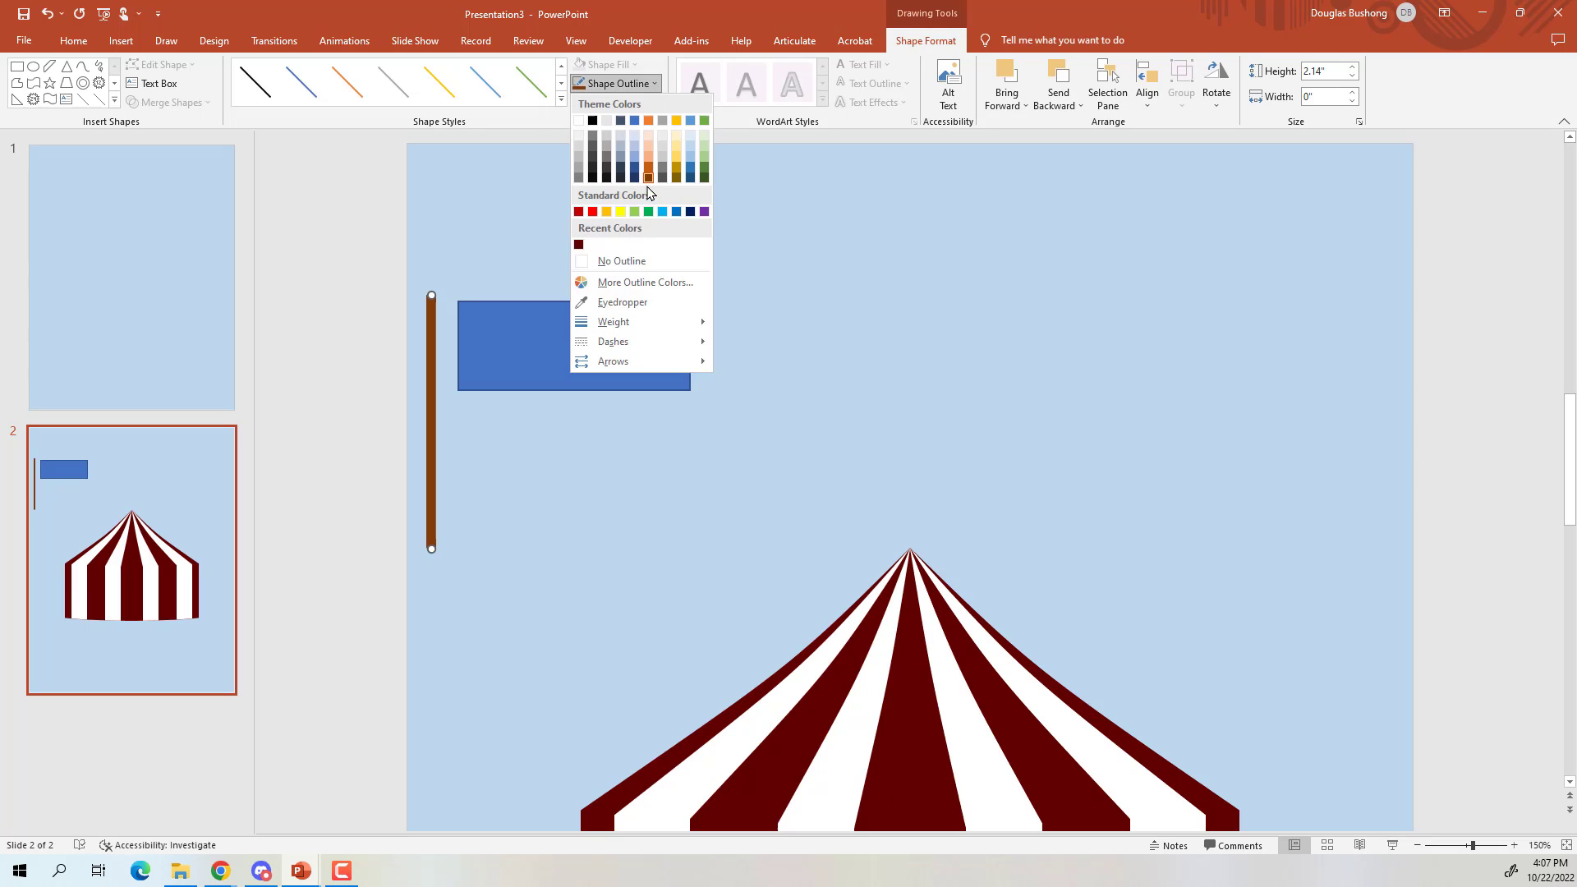
{"action": "left_click", "coordinate": [639, 282]}
{"action": "left_click", "coordinate": [821, 419]}
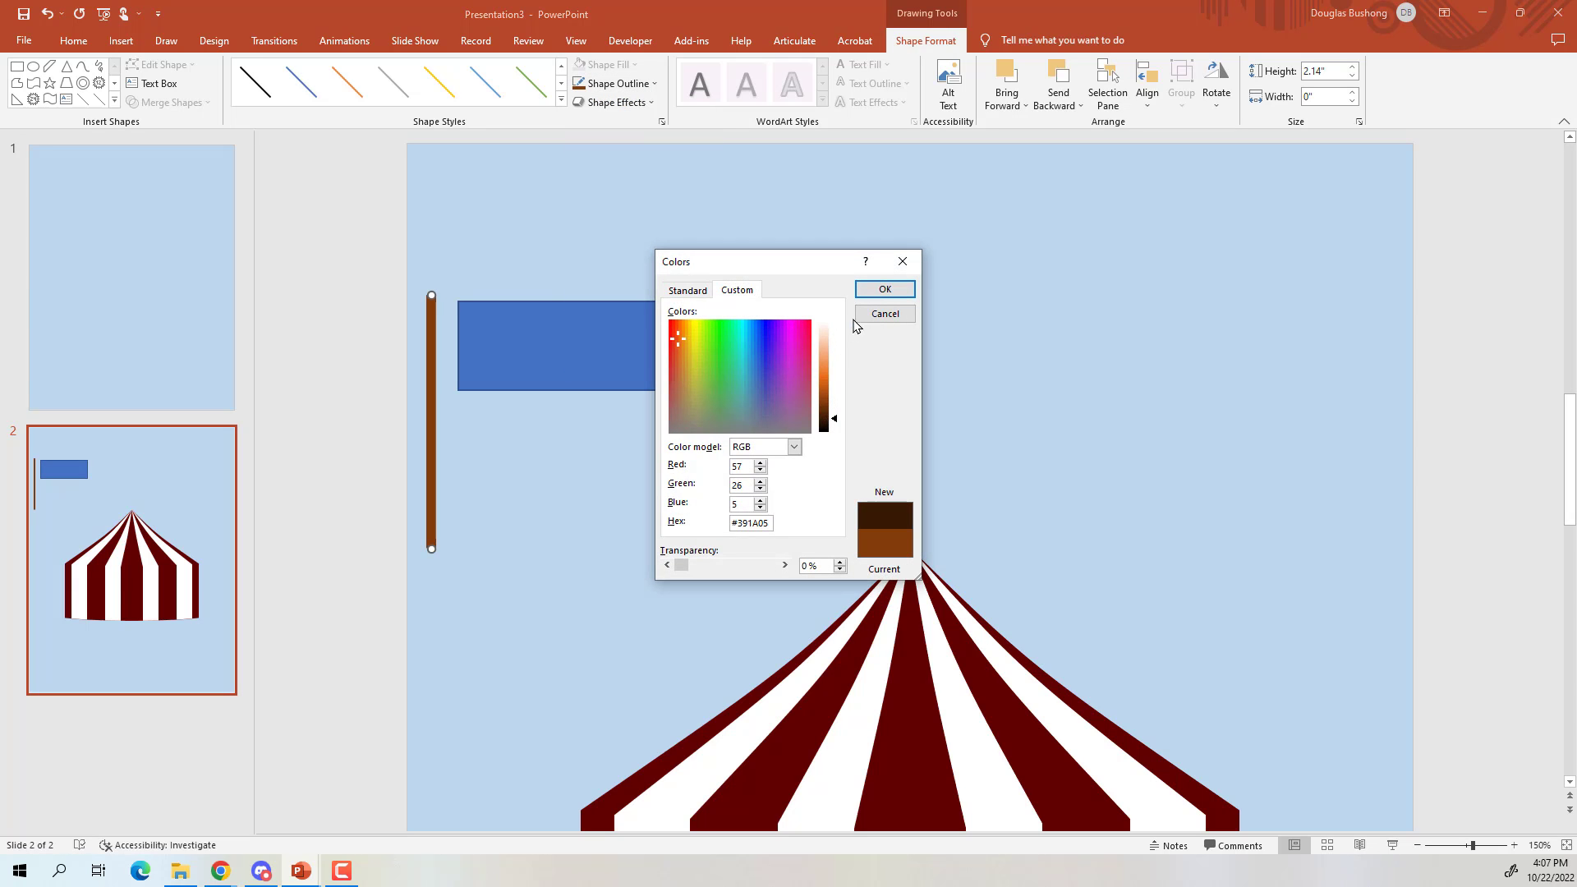
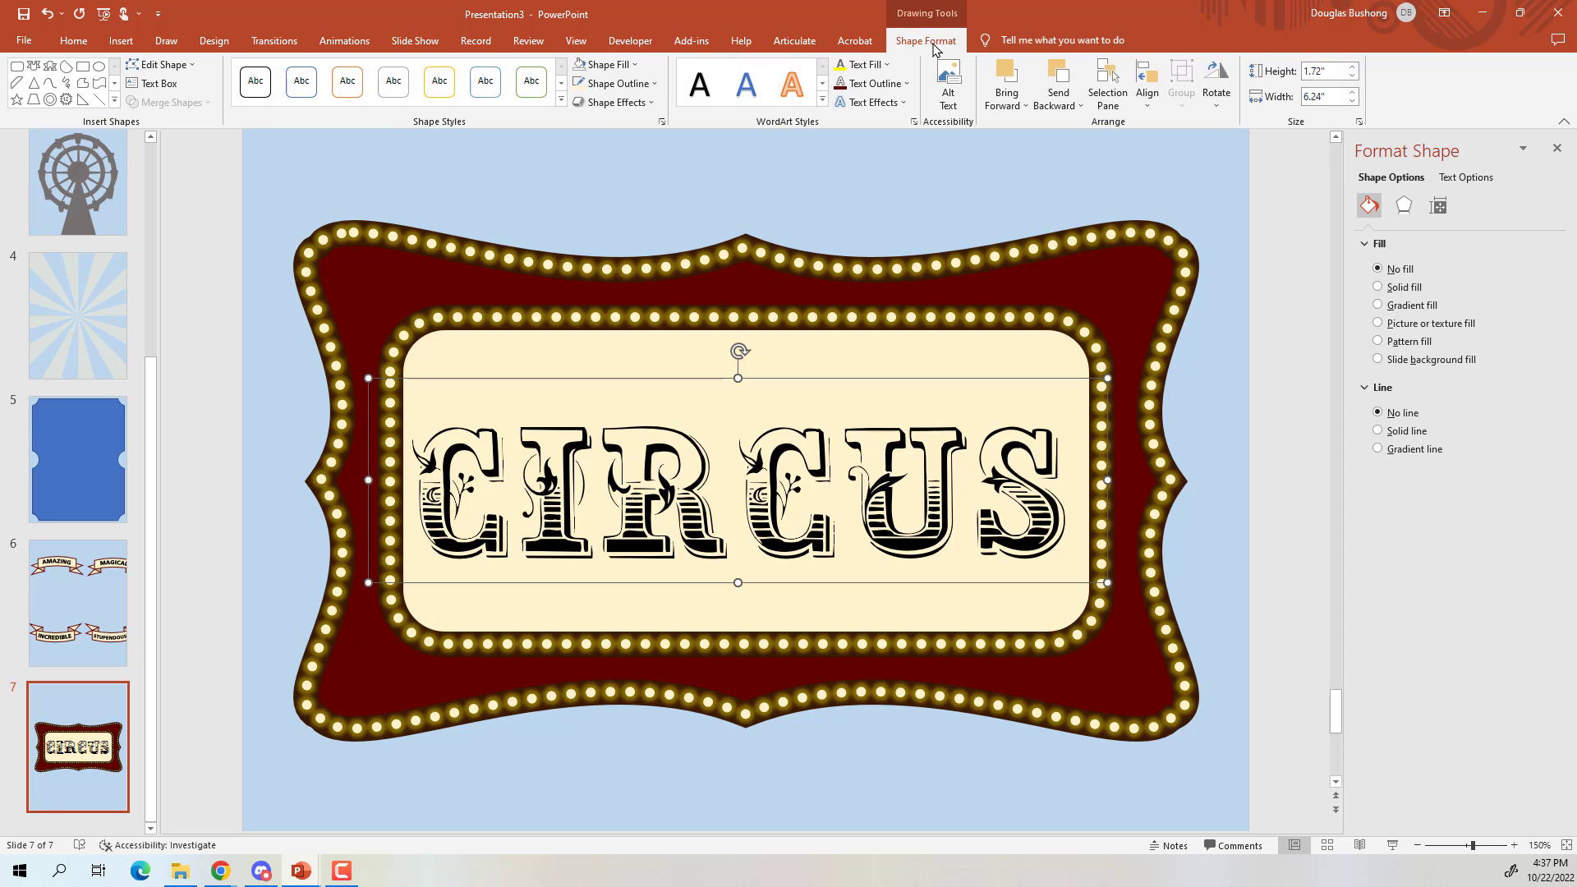
Fill the CIRCUS lettering on the sign with yellow and give it a dark red text outline
{"action": "left_click", "coordinate": [881, 65]}
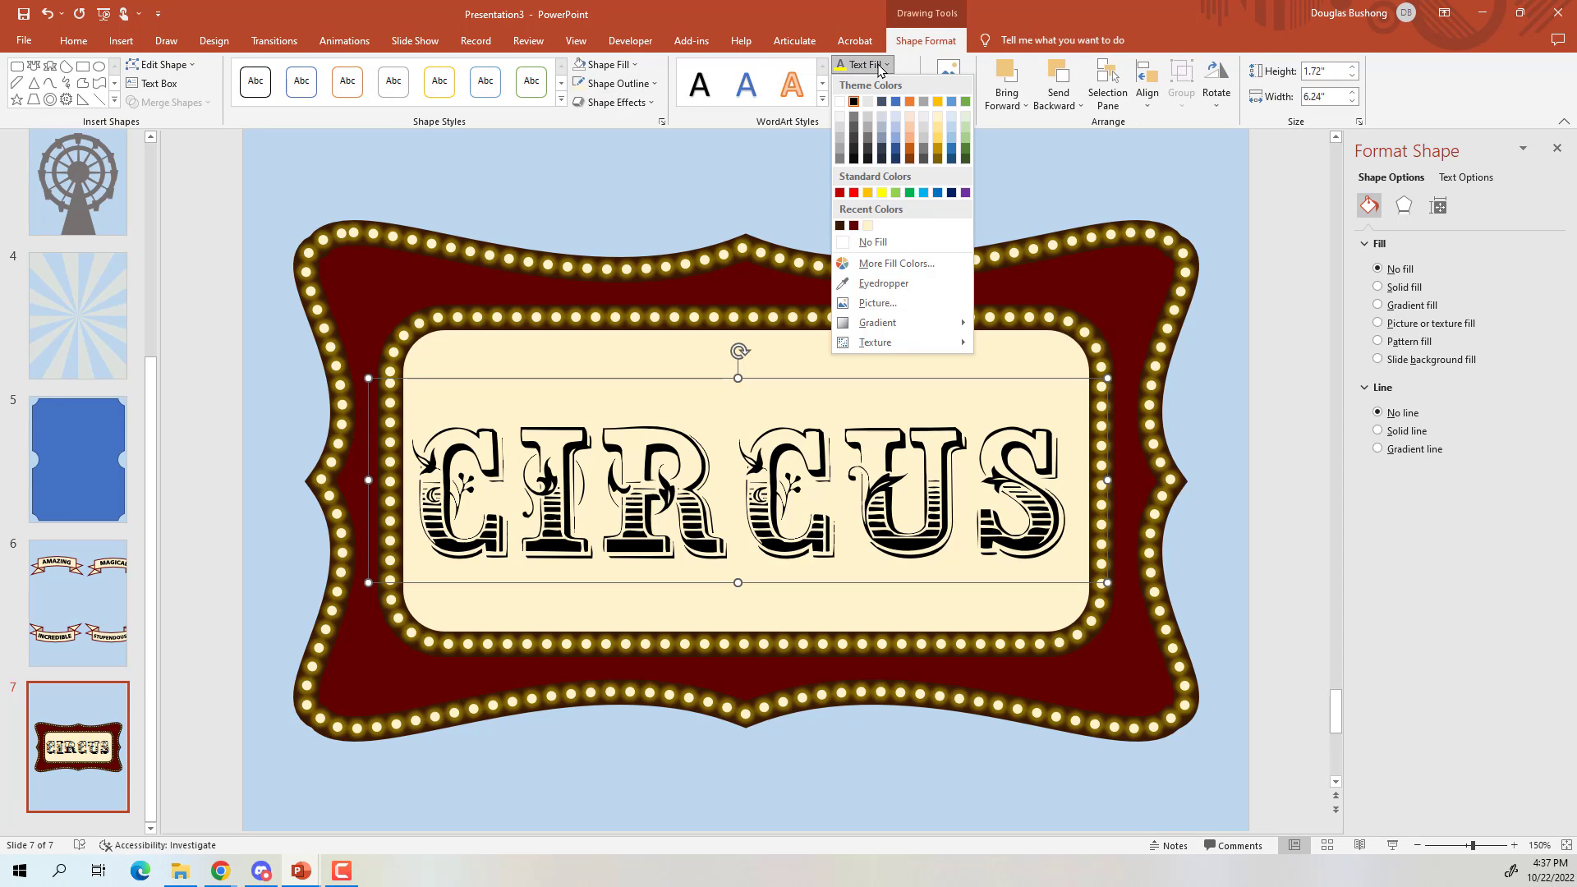
{"action": "left_click", "coordinate": [840, 70]}
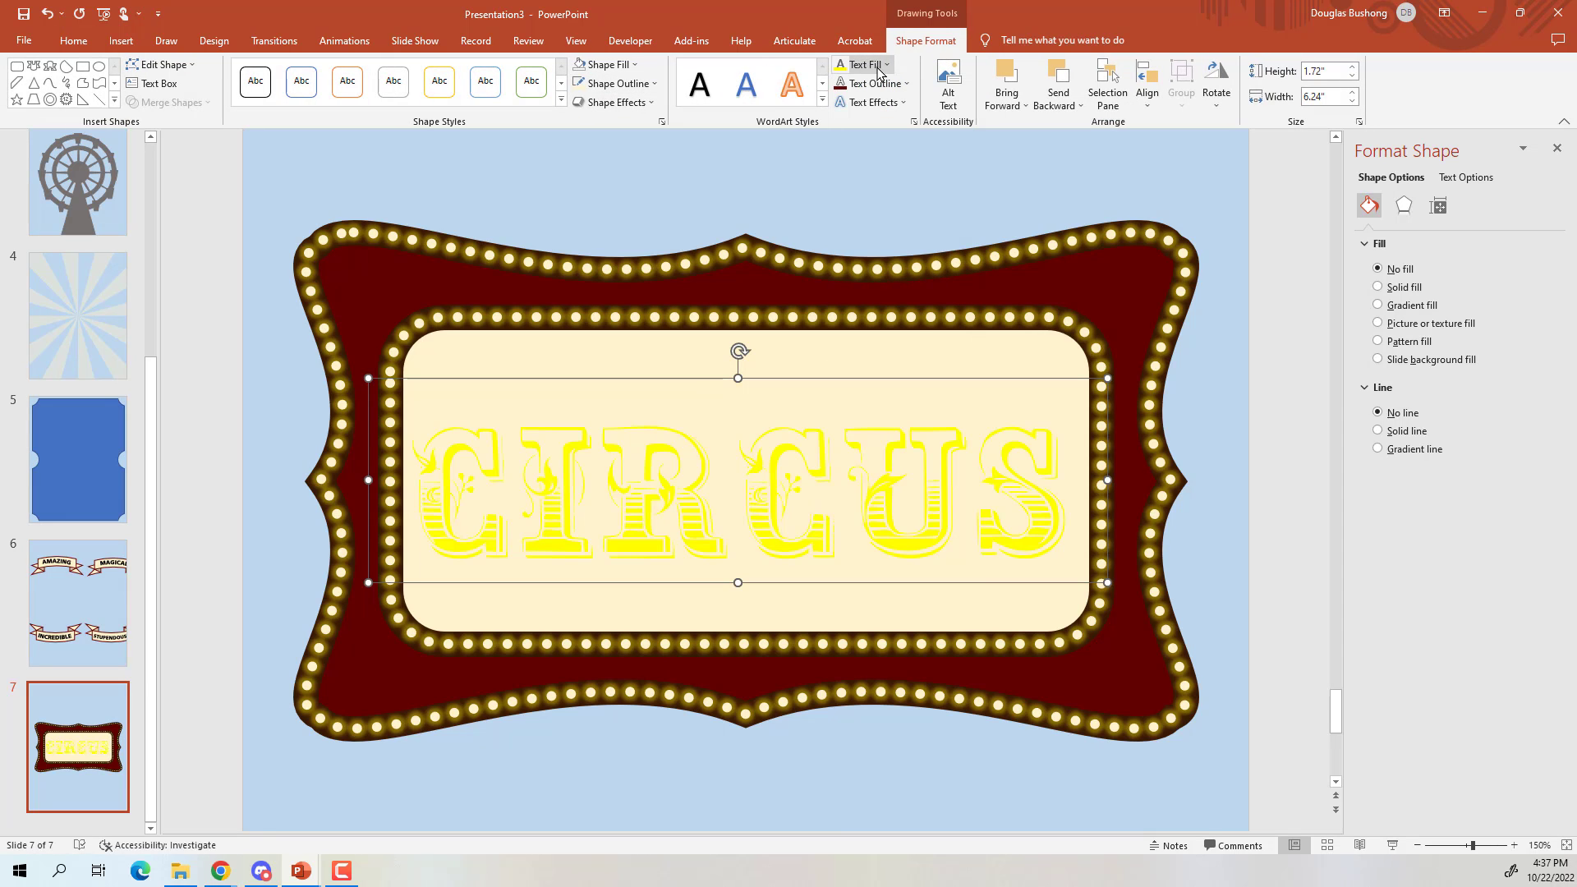
{"action": "left_click", "coordinate": [846, 86]}
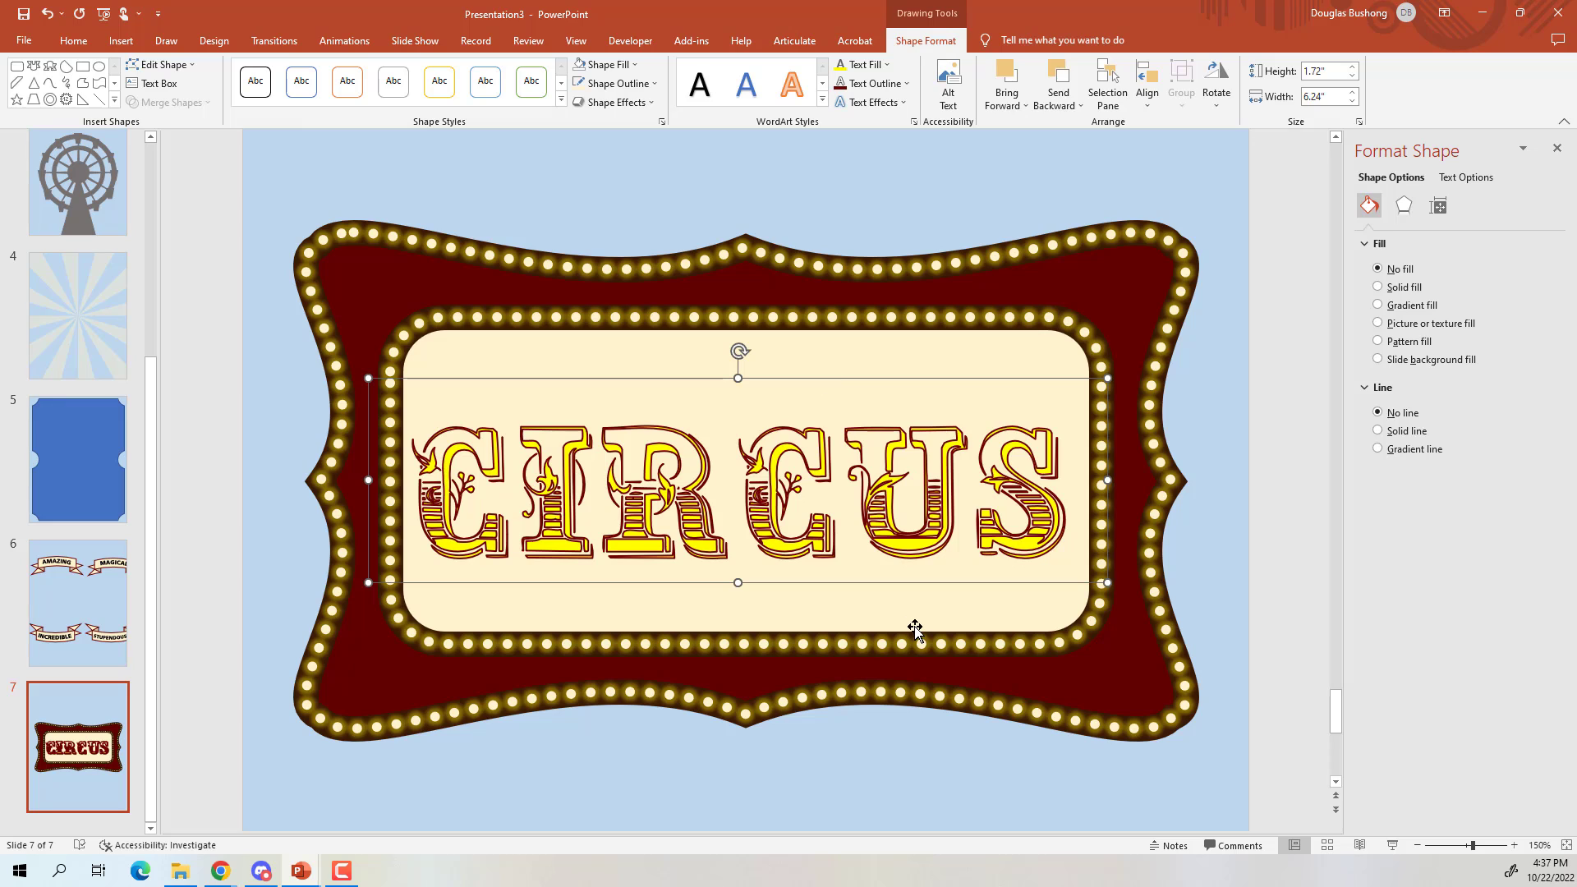
Nudge the CIRCUS text box slightly upward inside the cream panel of the sign
{"action": "key", "text": "ctrl+Up"}
{"action": "key", "text": "ctrl+Up"}
{"action": "key", "text": "ctrl+Up"}
{"action": "key", "text": "ctrl+Up"}
{"action": "key", "text": "ctrl+Up"}
{"action": "key", "text": "ctrl+Up"}
{"action": "key", "text": "ctrl+Up"}
{"action": "key", "text": "ctrl+Up"}
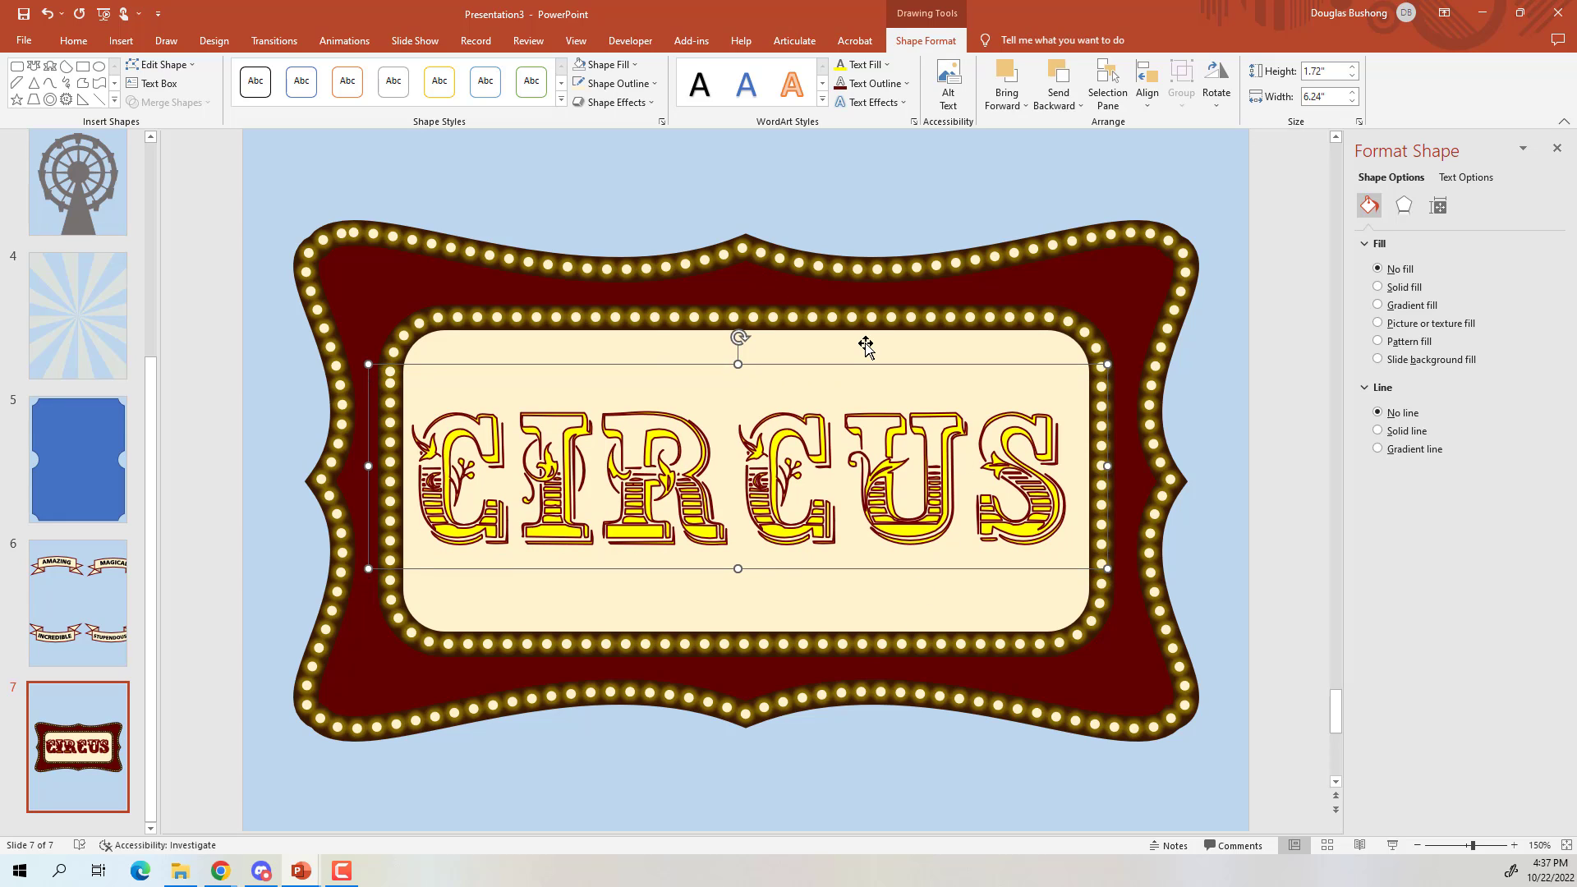
Group the CIRCUS text, the panel, the frame and the light borders of the sign into one object
{"action": "scroll", "coordinate": [777, 399], "scroll_direction": "down", "scroll_amount": 7}
{"action": "left_click", "coordinate": [419, 299]}
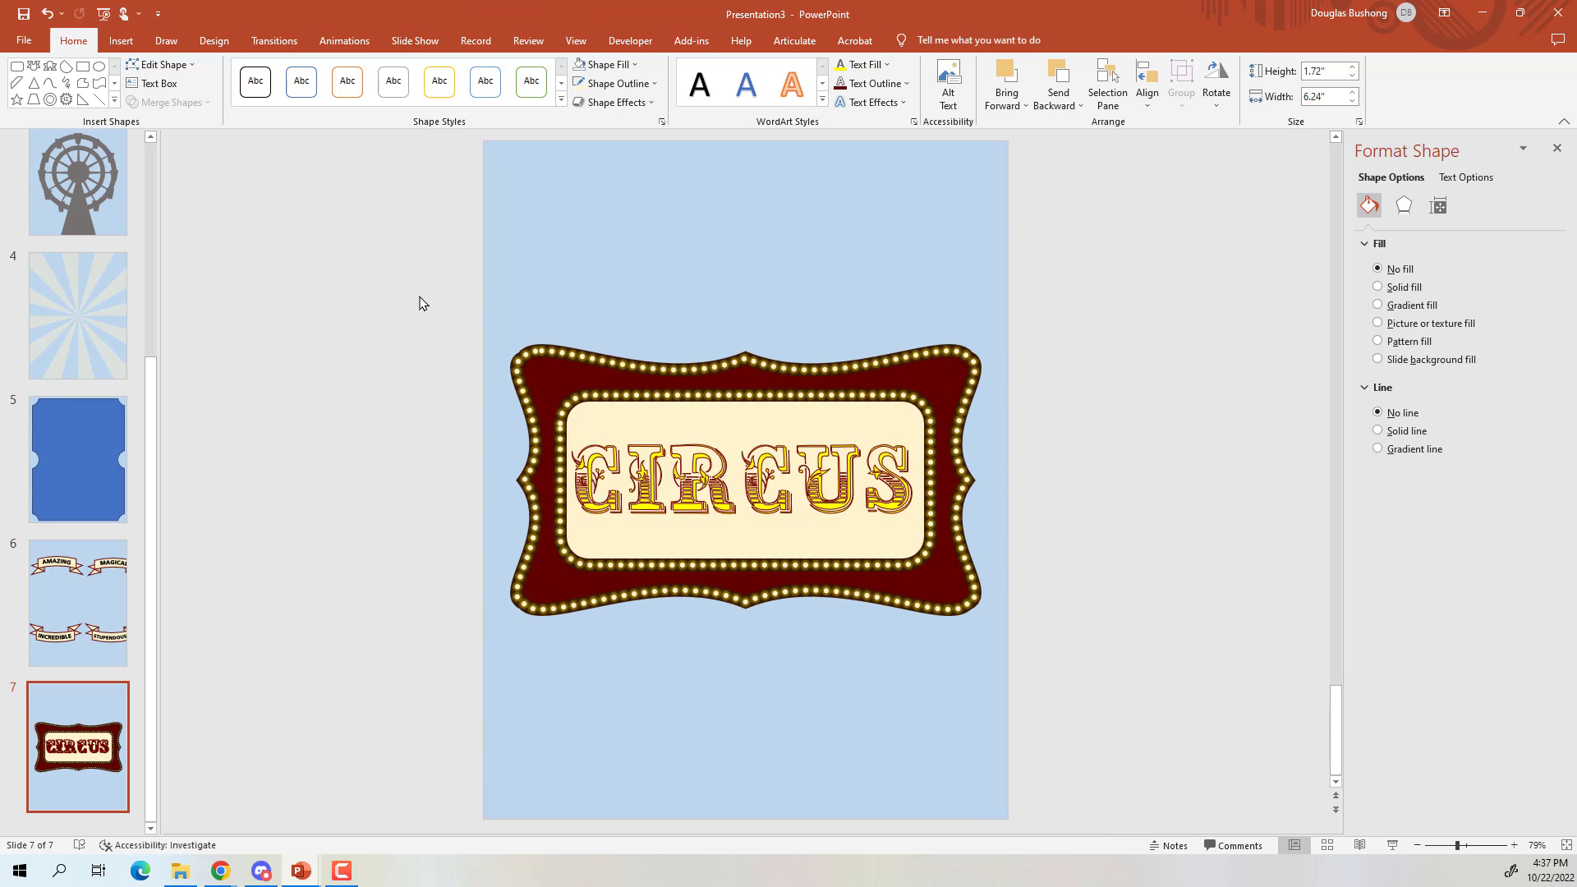
{"action": "left_click_drag", "start_coordinate": [729, 501], "coordinate": [1088, 700]}
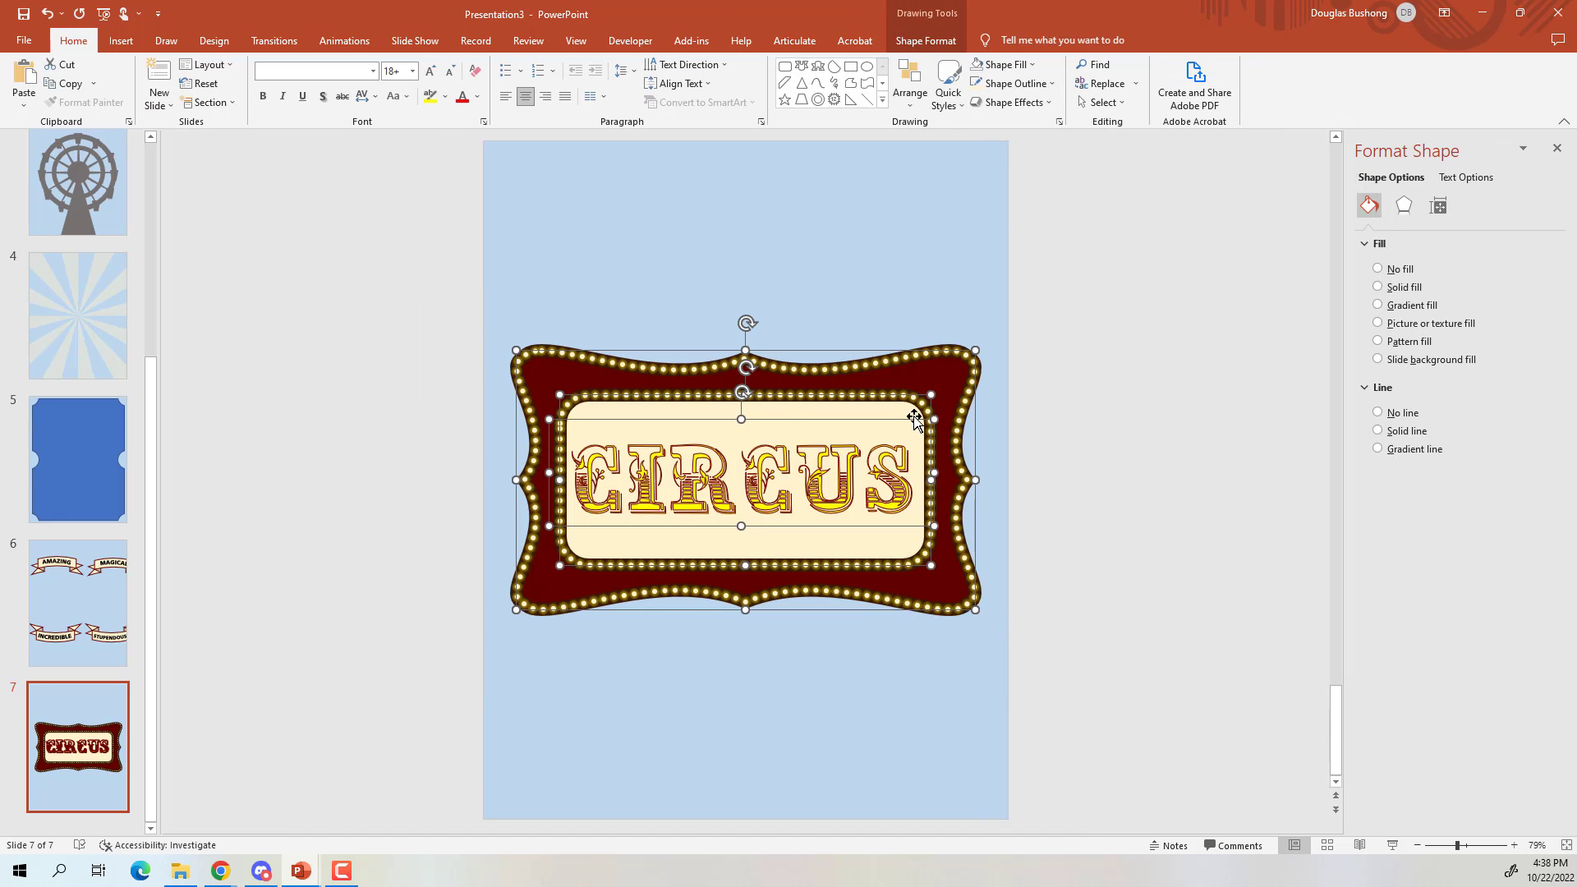
{"action": "right_click", "coordinate": [975, 359]}
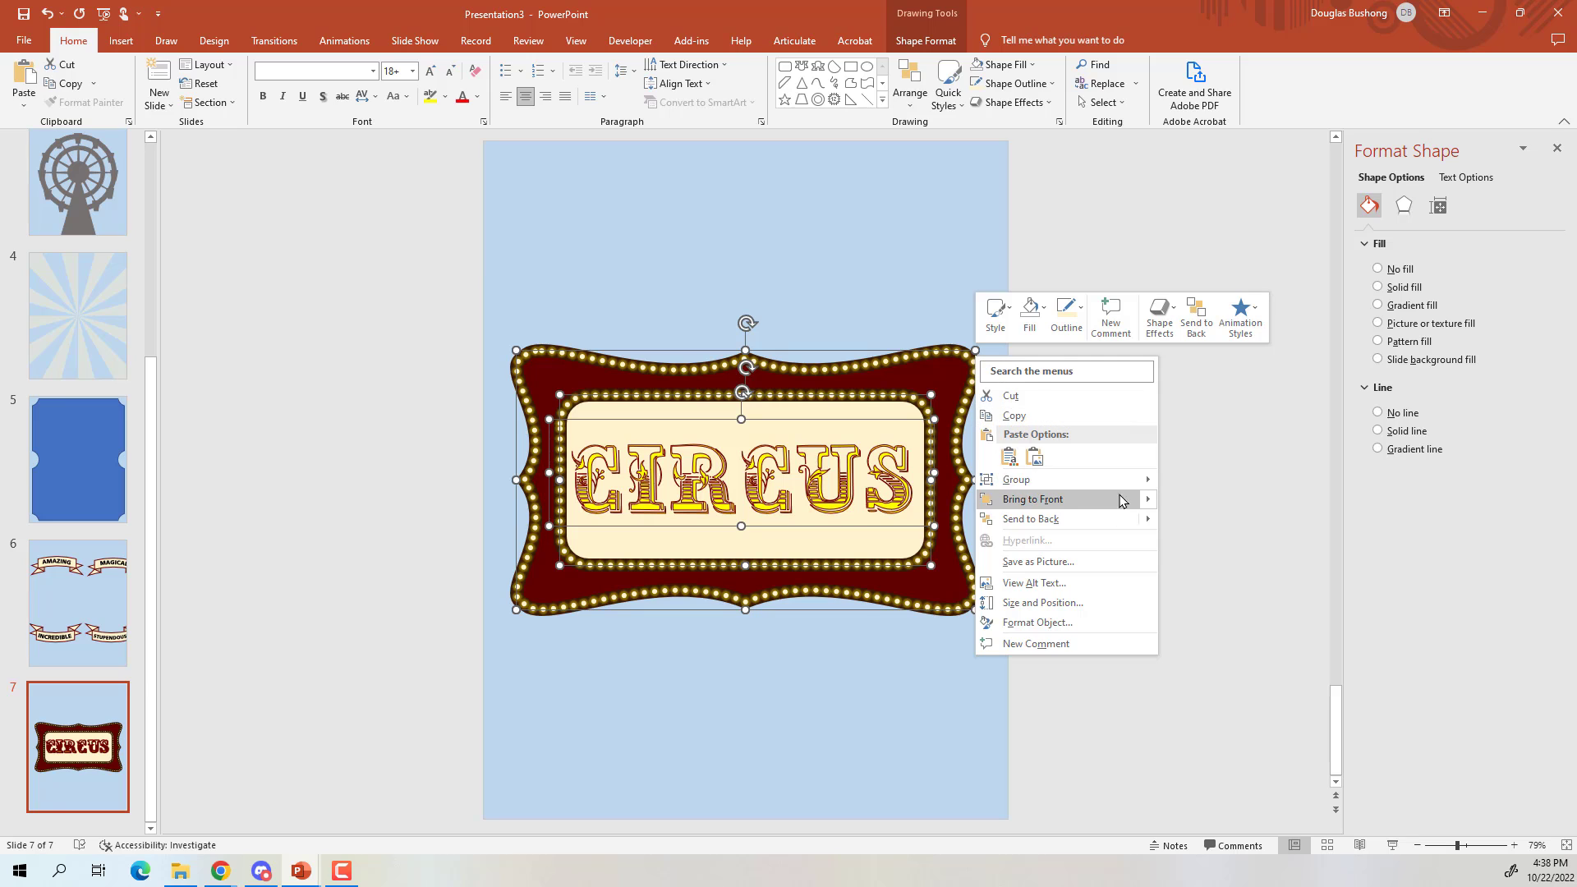
{"action": "mouse_move", "coordinate": [1134, 481]}
{"action": "left_click", "coordinate": [1197, 485]}
{"action": "left_click", "coordinate": [1135, 380]}
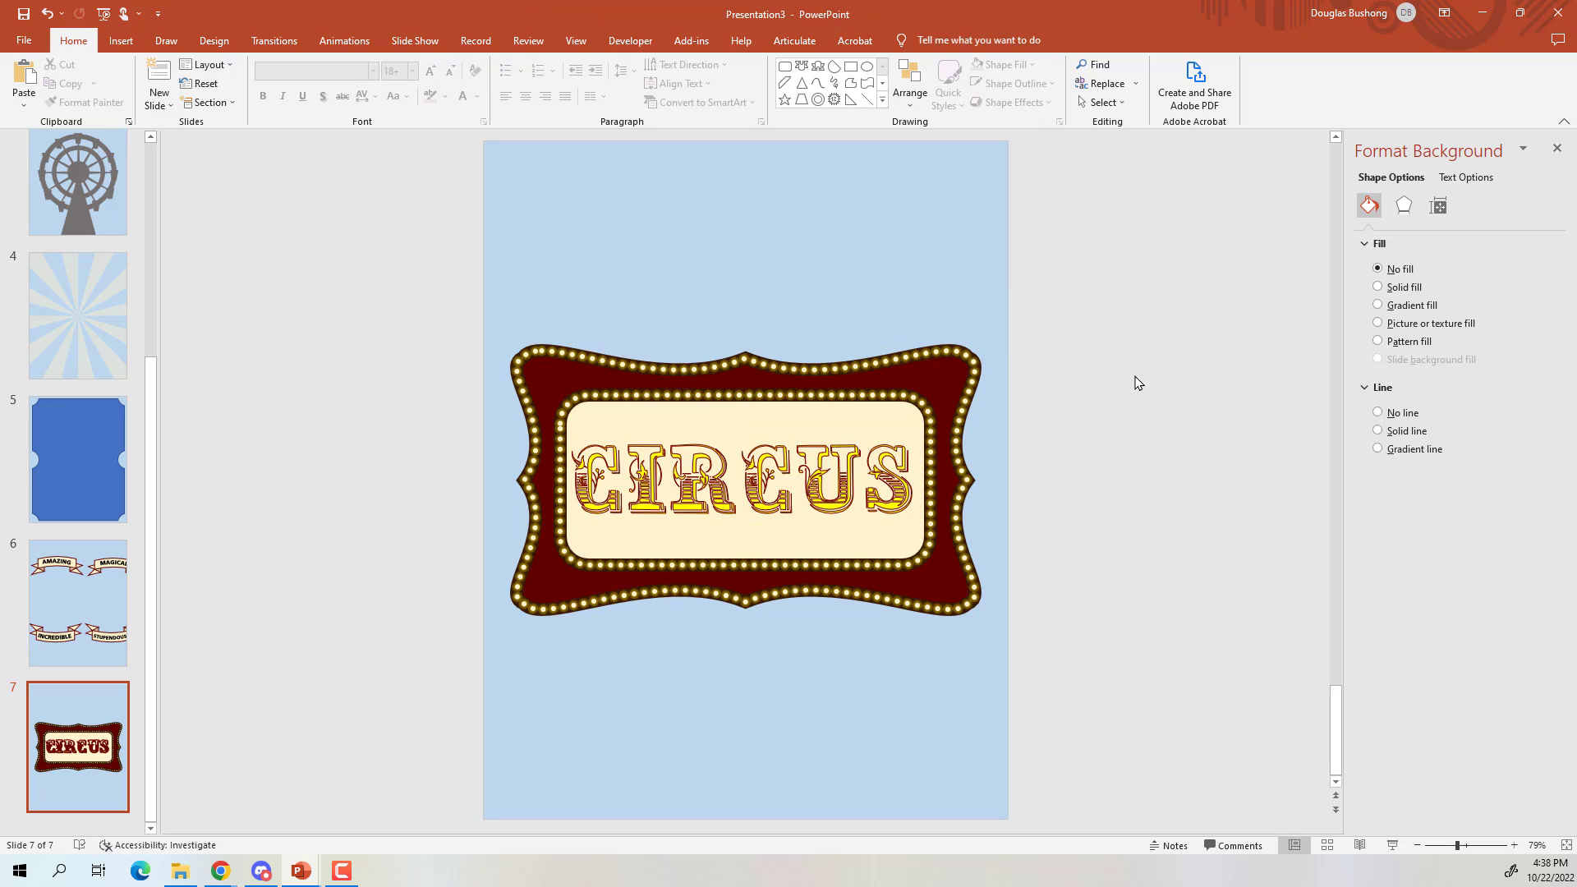
Copy the grouped CIRCUS sign onto the poster on slide 1 and place it at reduced size above the tent
{"action": "left_click", "coordinate": [849, 413]}
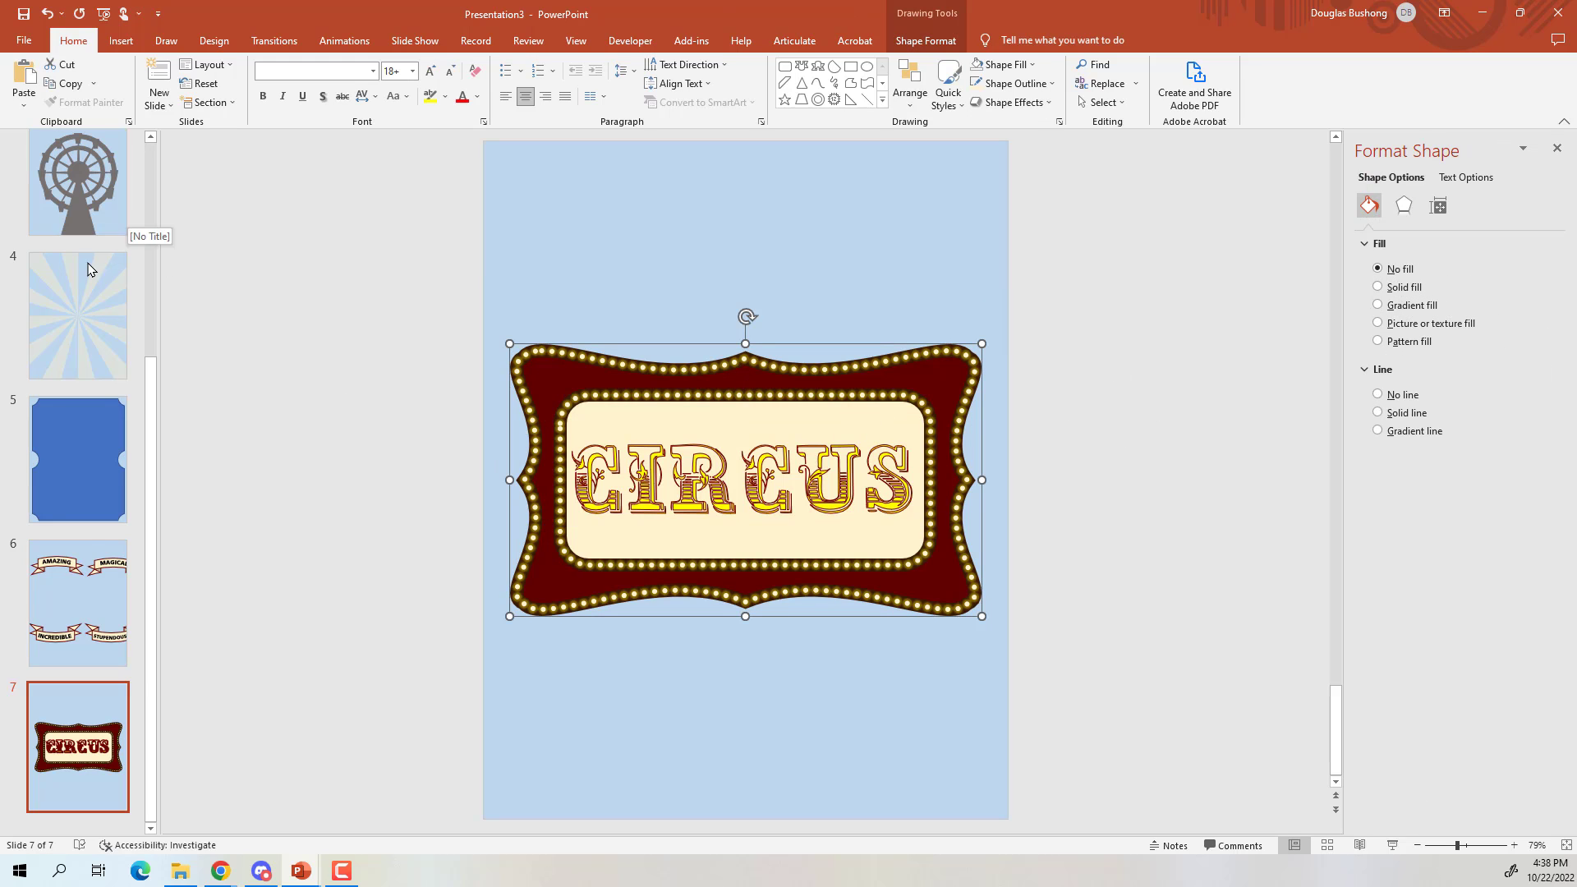
{"action": "scroll", "coordinate": [82, 246], "scroll_direction": "up", "scroll_amount": 5}
{"action": "left_click", "coordinate": [68, 175]}
{"action": "key", "text": "ctrl+v"}
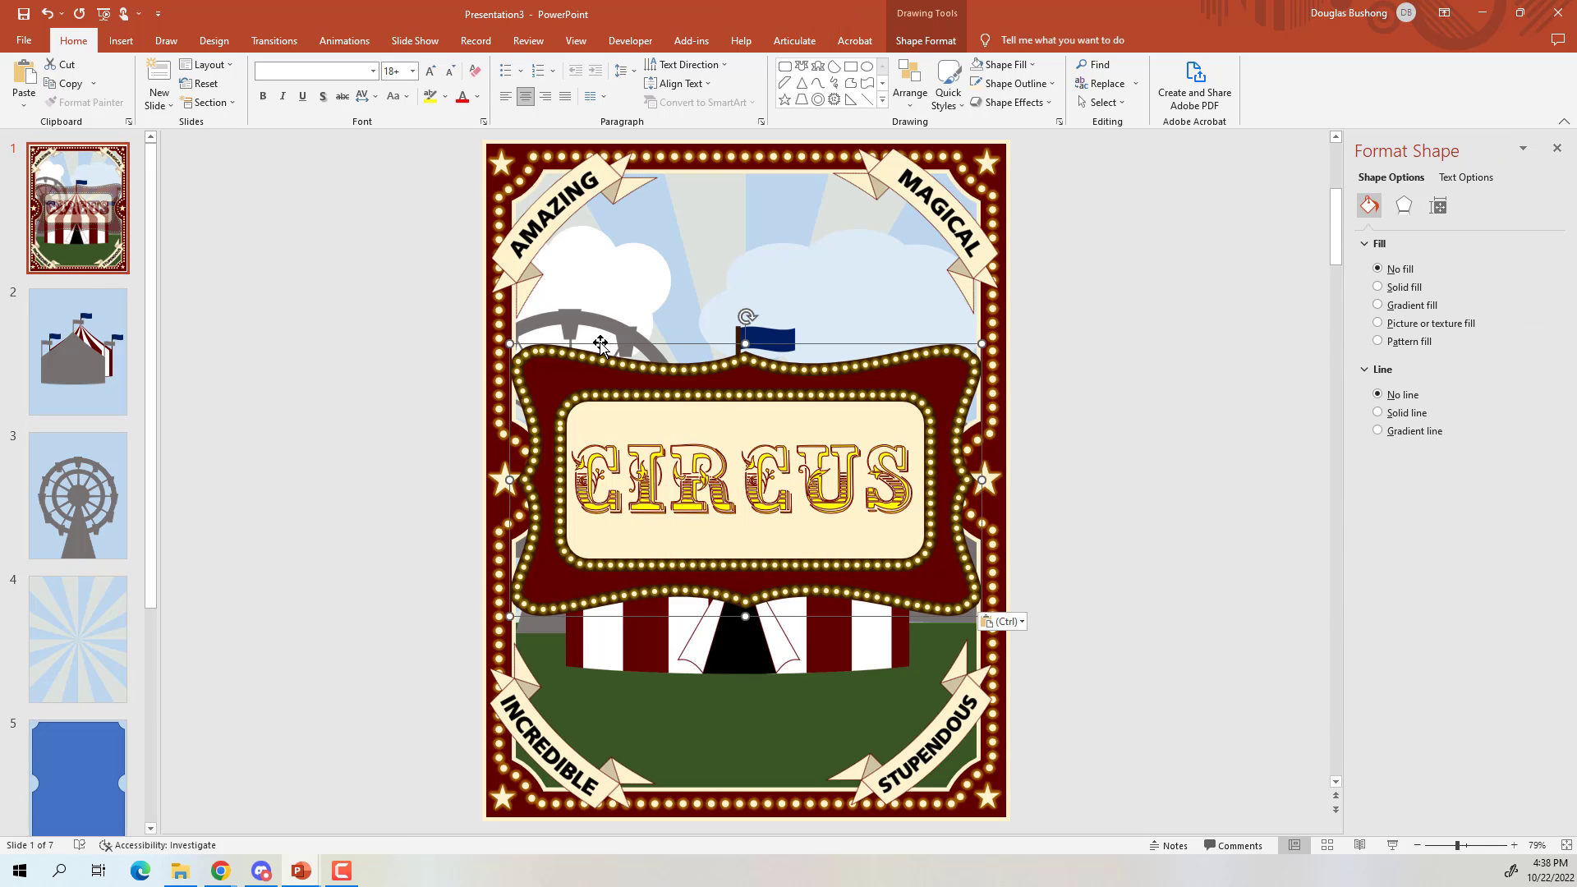
{"action": "left_click_drag", "start_coordinate": [507, 339], "coordinate": [649, 420]}
{"action": "left_click_drag", "start_coordinate": [770, 437], "coordinate": [732, 247]}
Reduce the sign's CIRCUS lettering to 60 pt so the word fits on one line inside the panel
{"action": "left_click", "coordinate": [772, 353]}
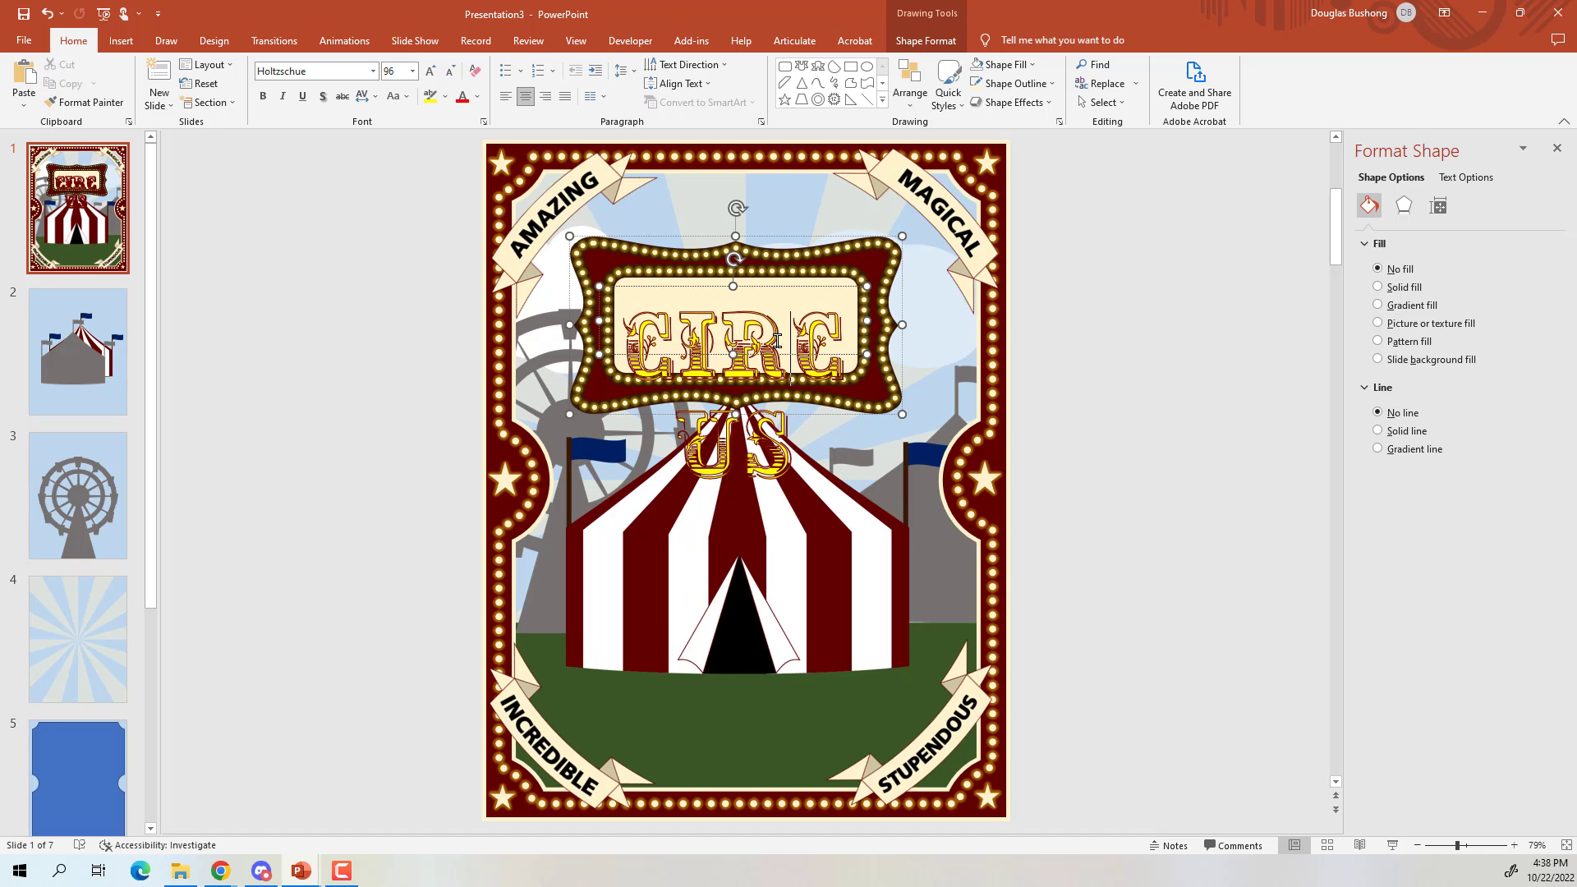
{"action": "key", "text": "ctrl+a"}
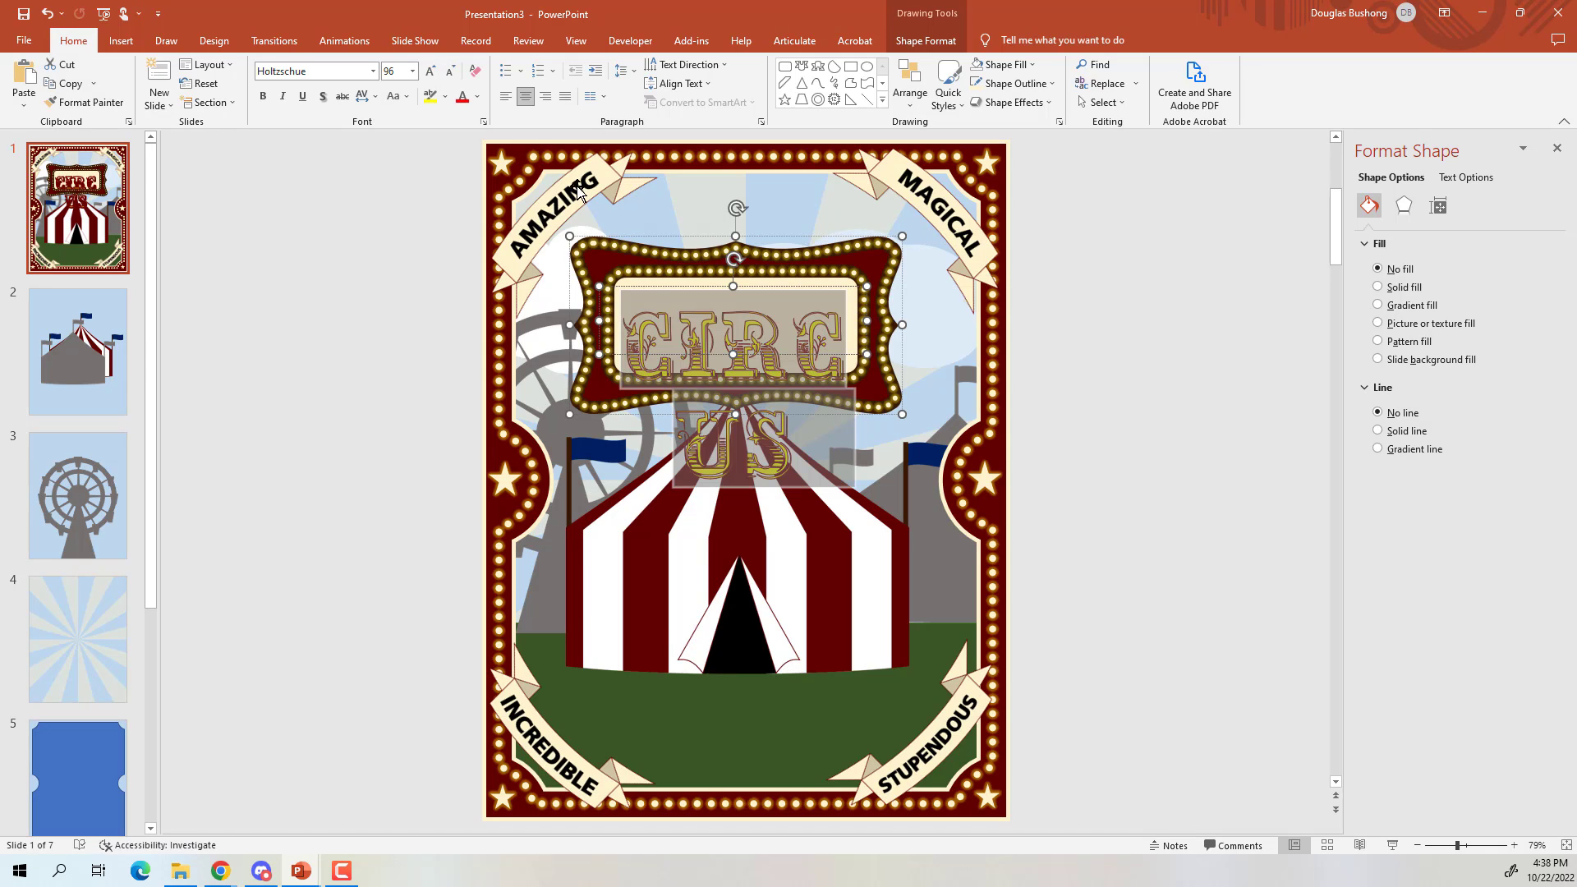
{"action": "left_click", "coordinate": [451, 73]}
{"action": "left_click", "coordinate": [450, 73]}
{"action": "left_click", "coordinate": [451, 72]}
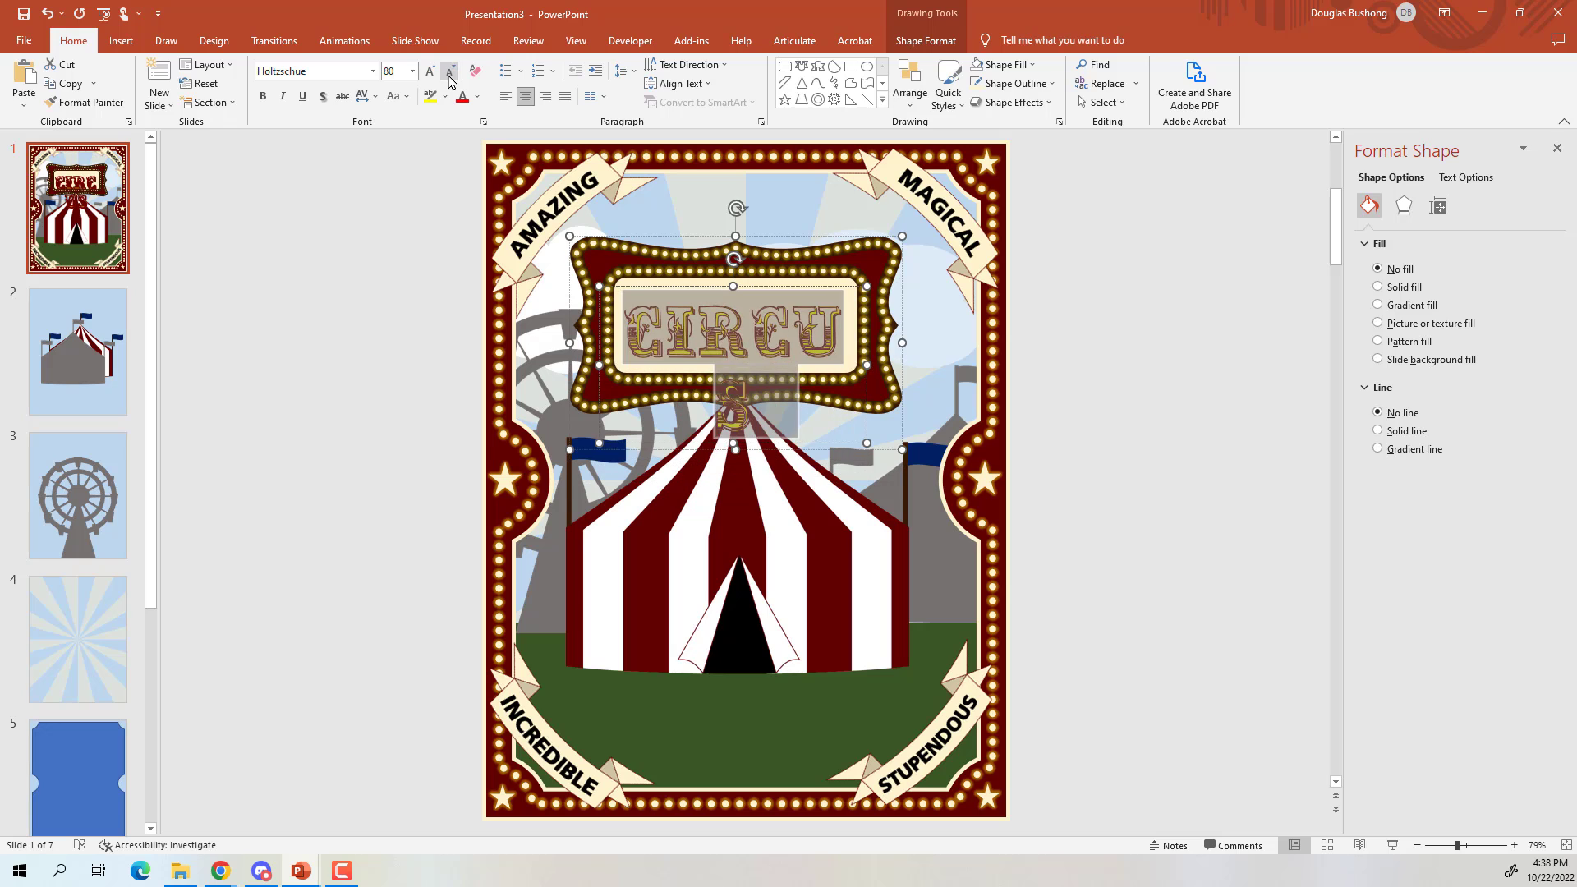
{"action": "left_click", "coordinate": [451, 73]}
{"action": "left_click", "coordinate": [1141, 337]}
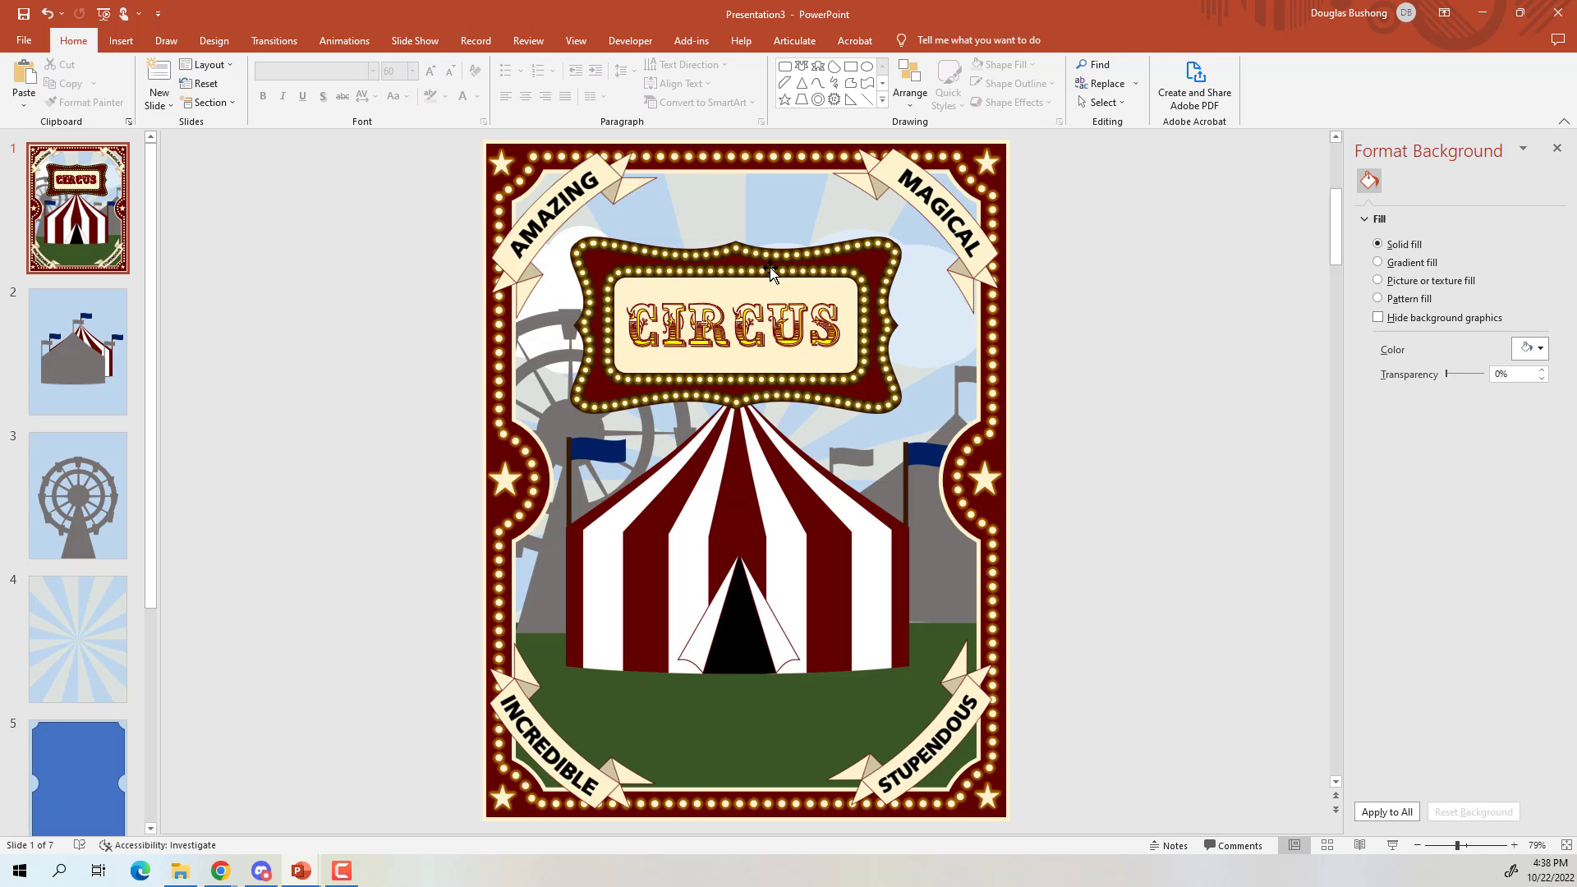
Raise the CIRCUS sign slightly on the poster and bring the striped tent picture in front of it
{"action": "left_click", "coordinate": [801, 262]}
{"action": "left_click_drag", "start_coordinate": [807, 233], "coordinate": [812, 218]}
{"action": "left_click", "coordinate": [740, 519]}
{"action": "right_click", "coordinate": [742, 519]}
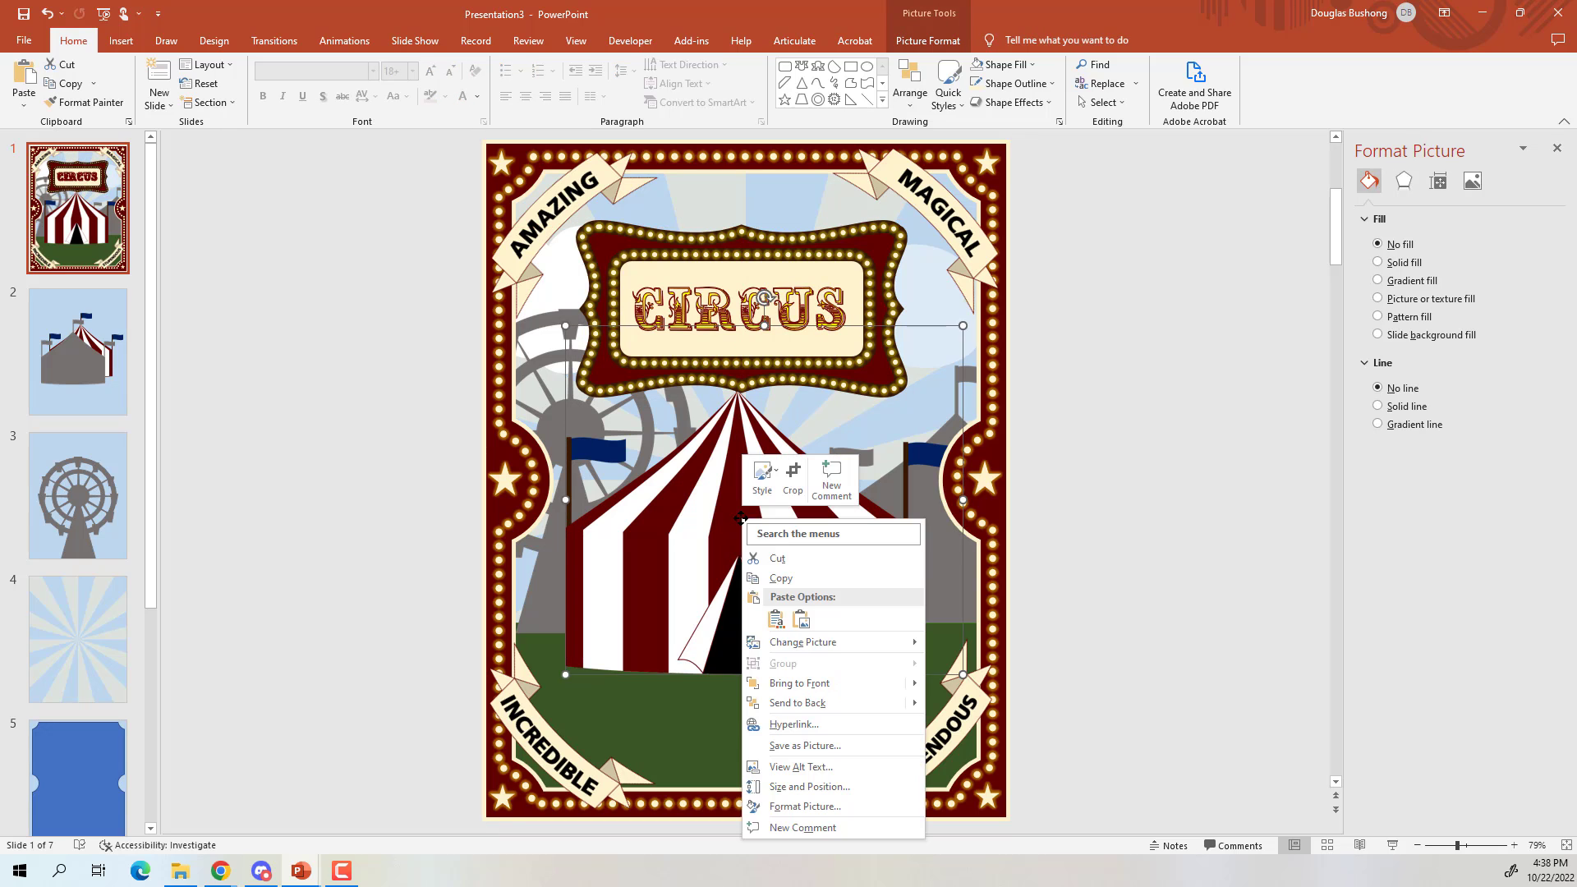
{"action": "mouse_move", "coordinate": [841, 685]}
{"action": "left_click", "coordinate": [1042, 635]}
{"action": "left_click", "coordinate": [1191, 561]}
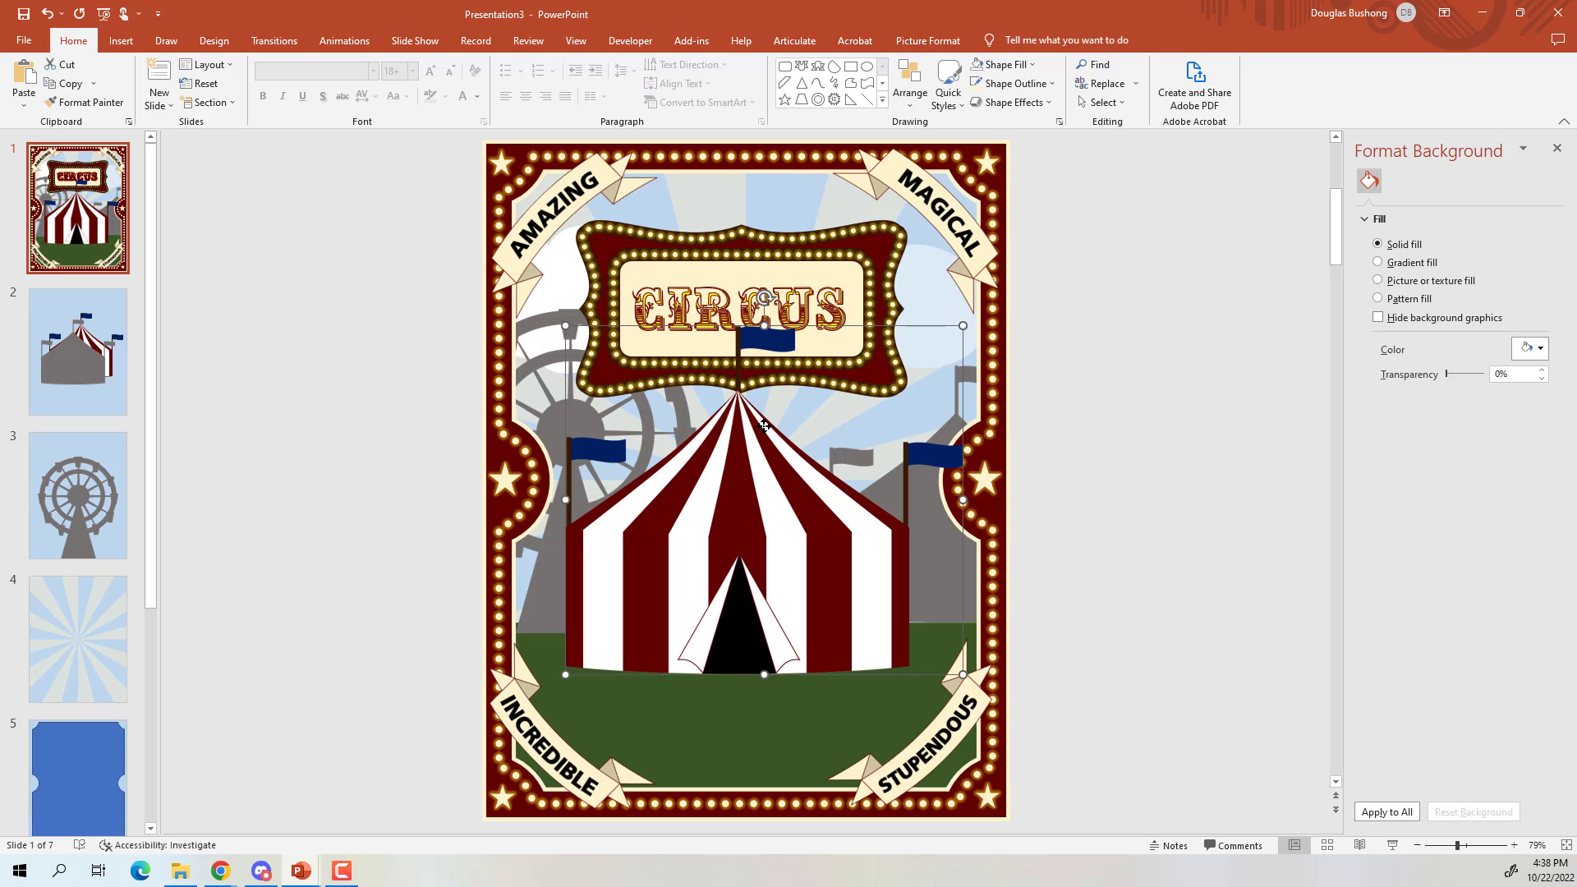
Shorten the tent picture from its upper edge so the centre flag just overlaps the sign's lower border
{"action": "left_click_drag", "start_coordinate": [764, 427], "coordinate": [786, 391]}
{"action": "key", "text": "Escape"}
{"action": "left_click", "coordinate": [1165, 546]}
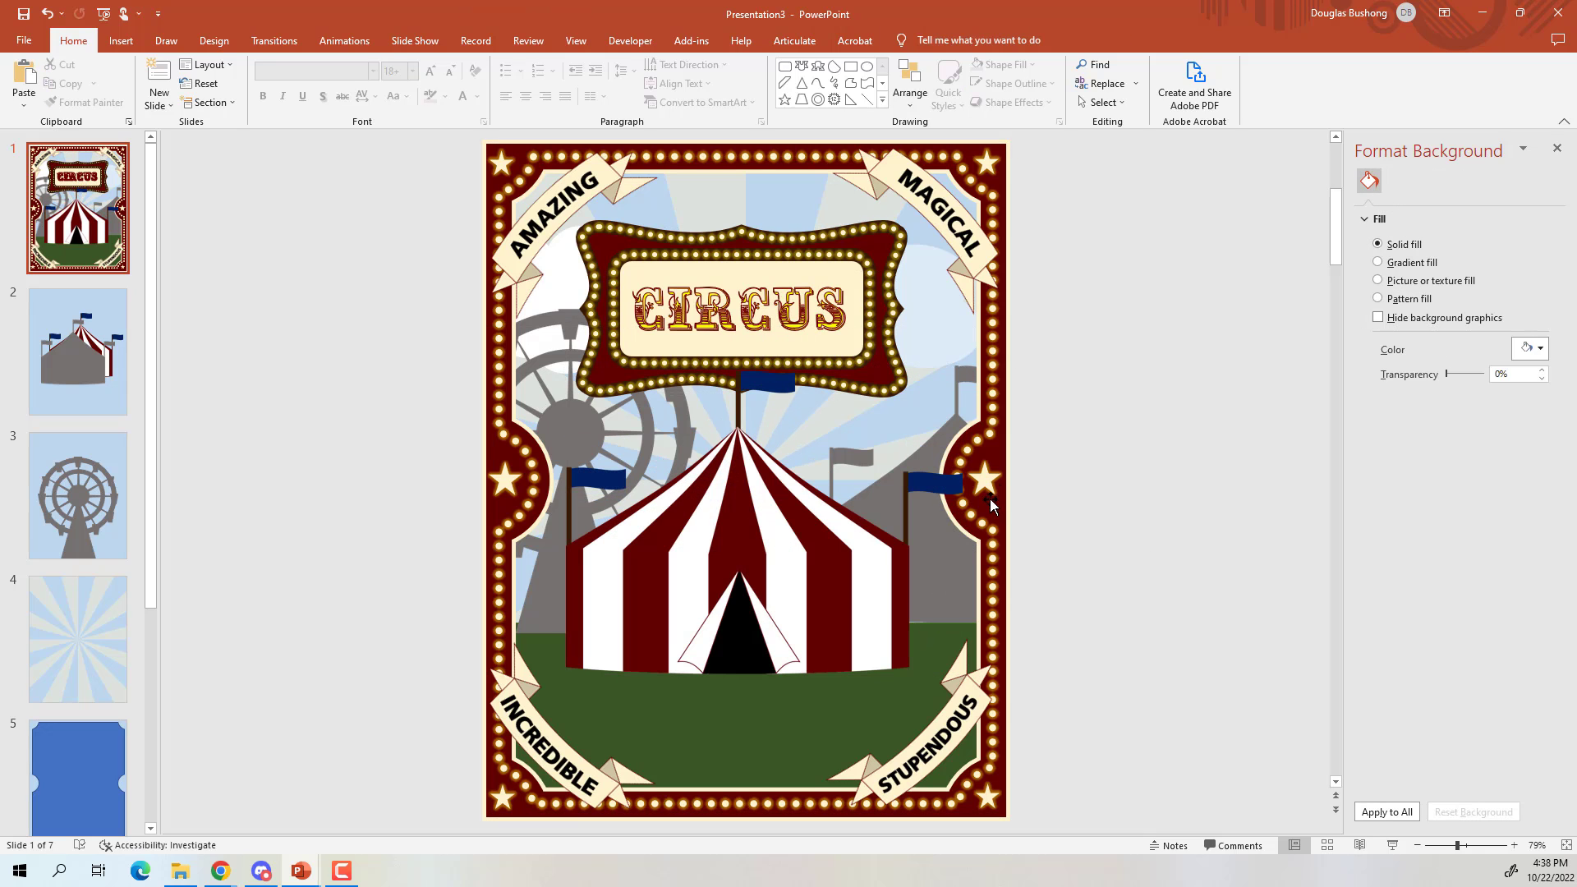
Select the dark red poster frame and open the Selection pane to show the stacking order
{"action": "left_click", "coordinate": [995, 448]}
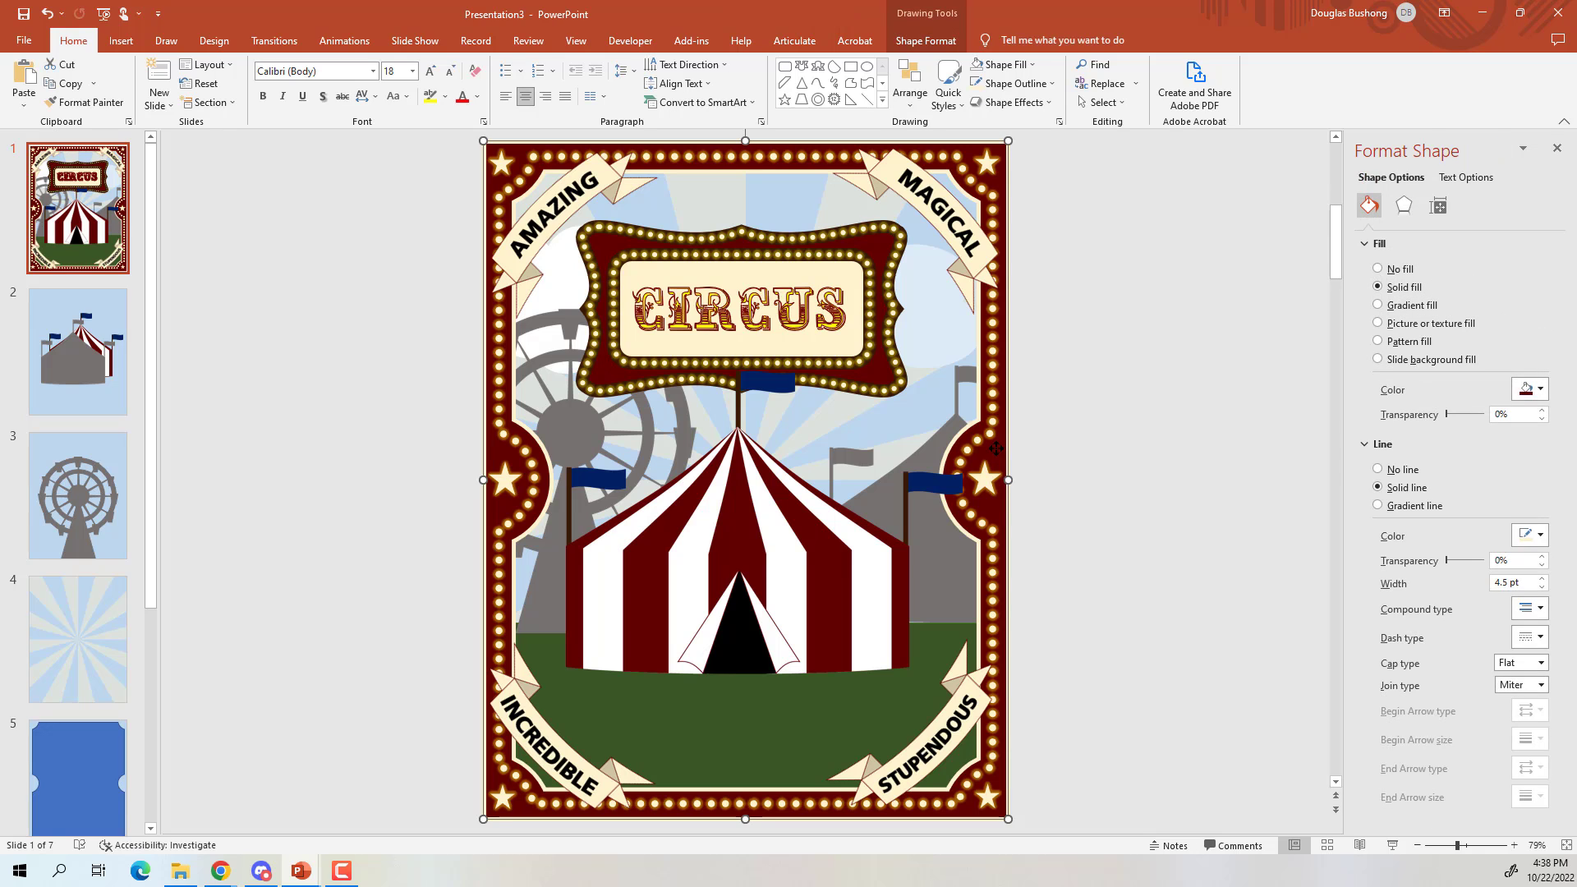
{"action": "left_click", "coordinate": [911, 86]}
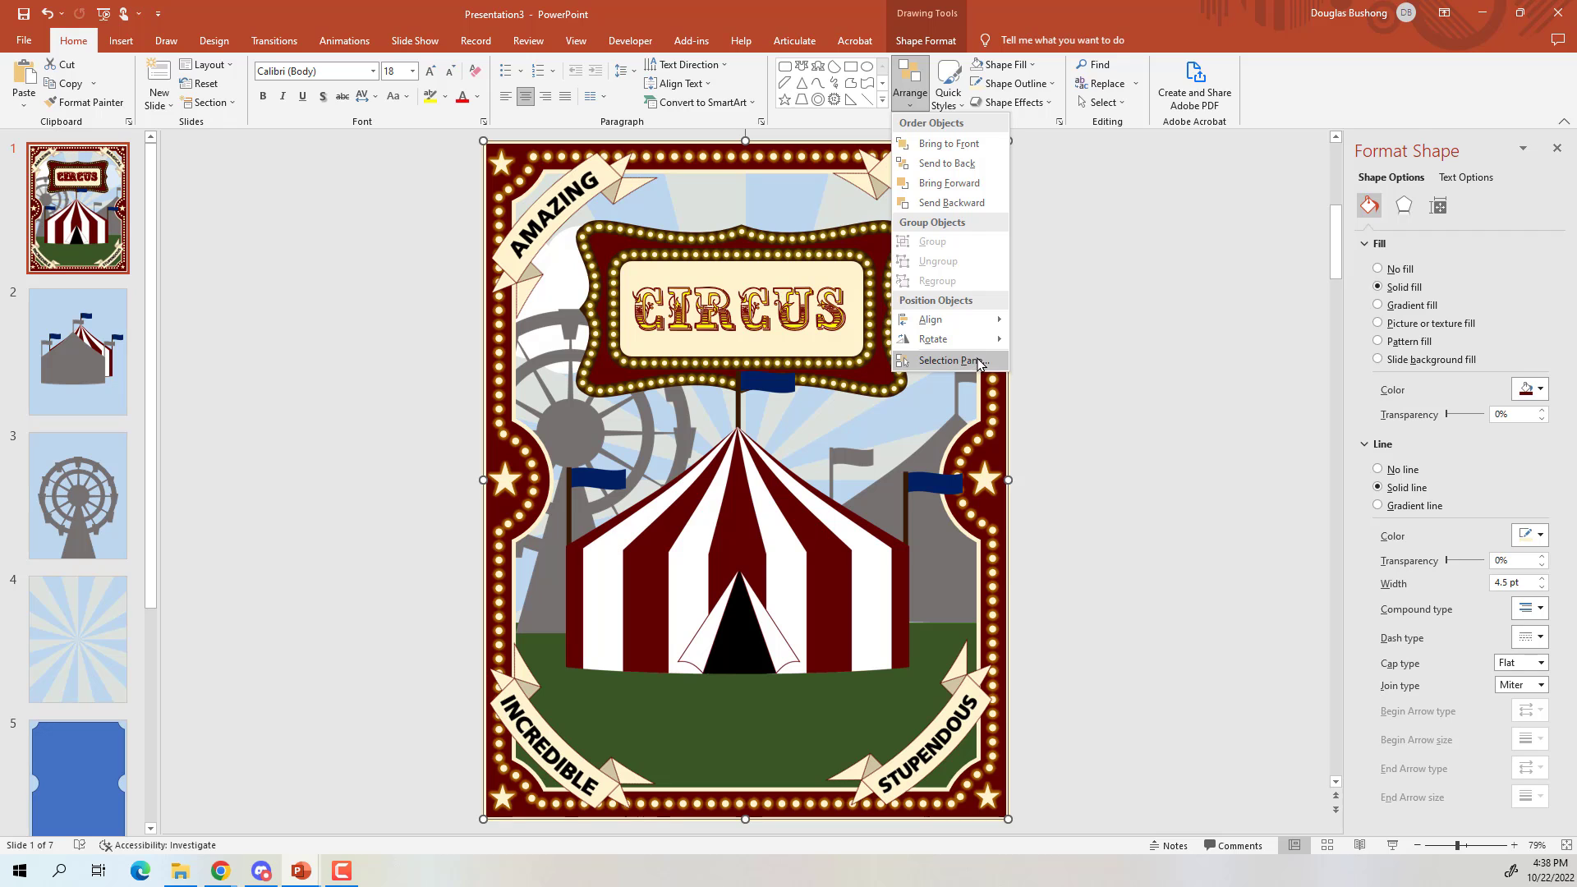
{"action": "left_click", "coordinate": [953, 360]}
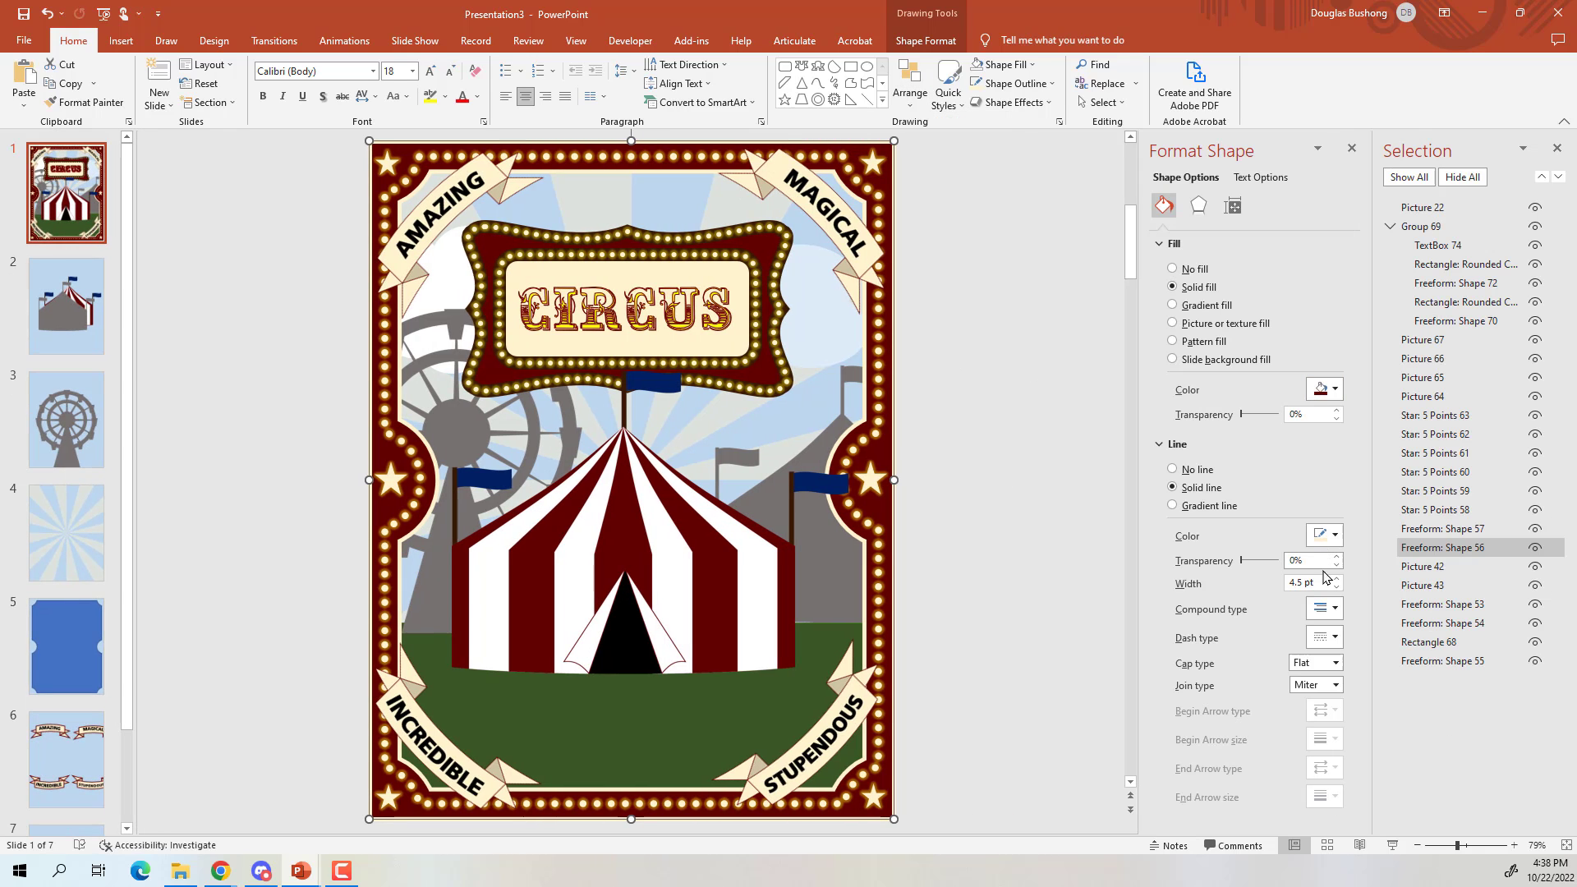
Try to move the tent picture on its own down the stacking order
{"action": "left_click", "coordinate": [726, 500]}
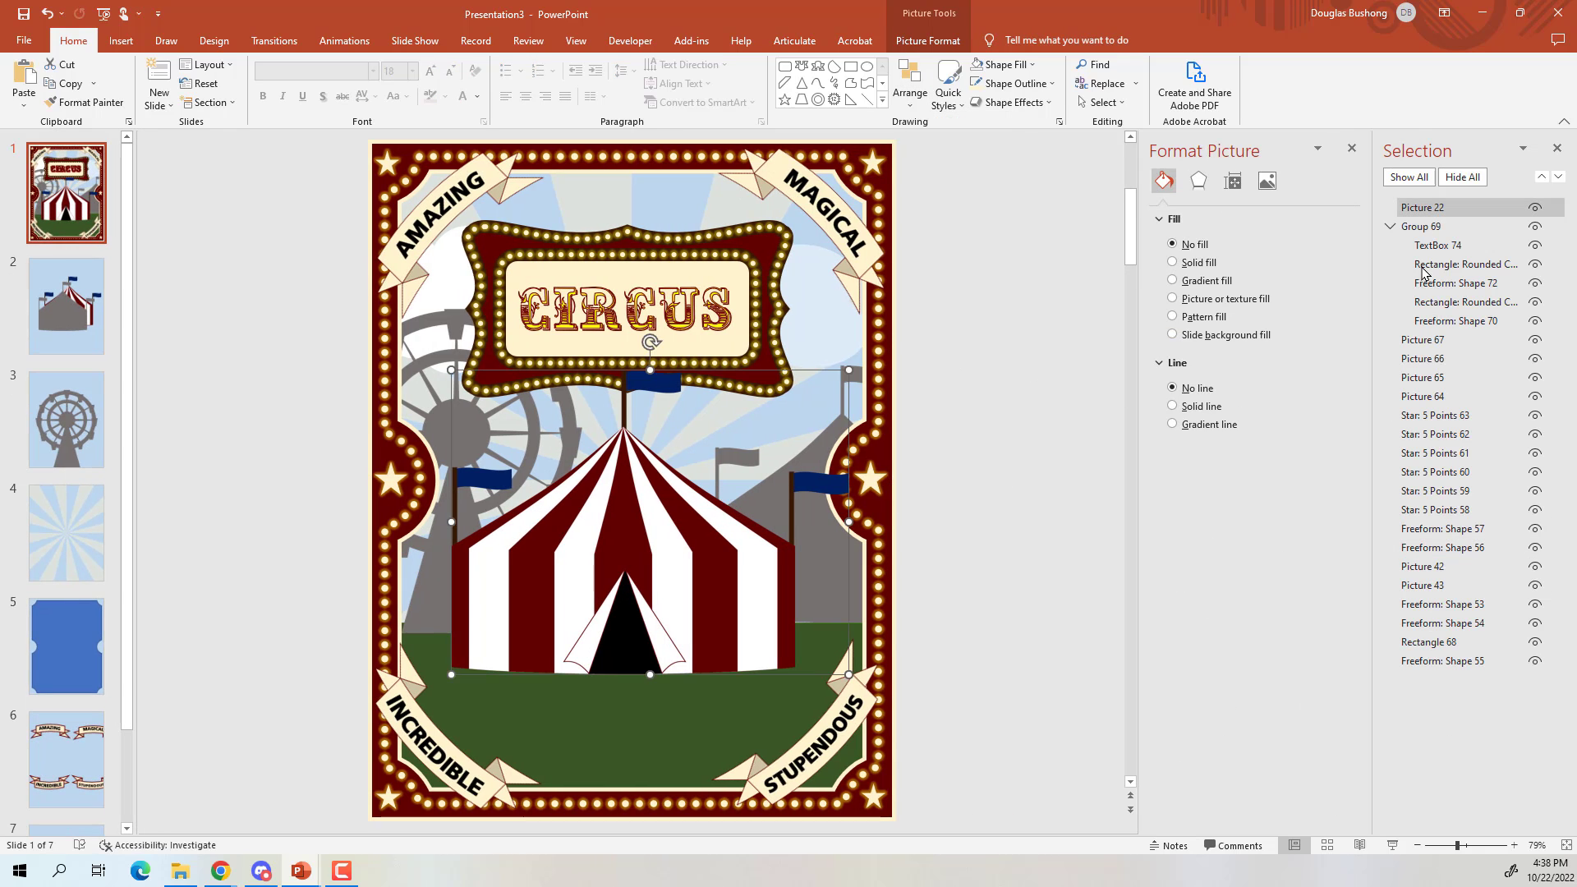
{"action": "left_click", "coordinate": [1558, 180]}
{"action": "left_click", "coordinate": [1558, 180]}
{"action": "left_click", "coordinate": [1558, 180]}
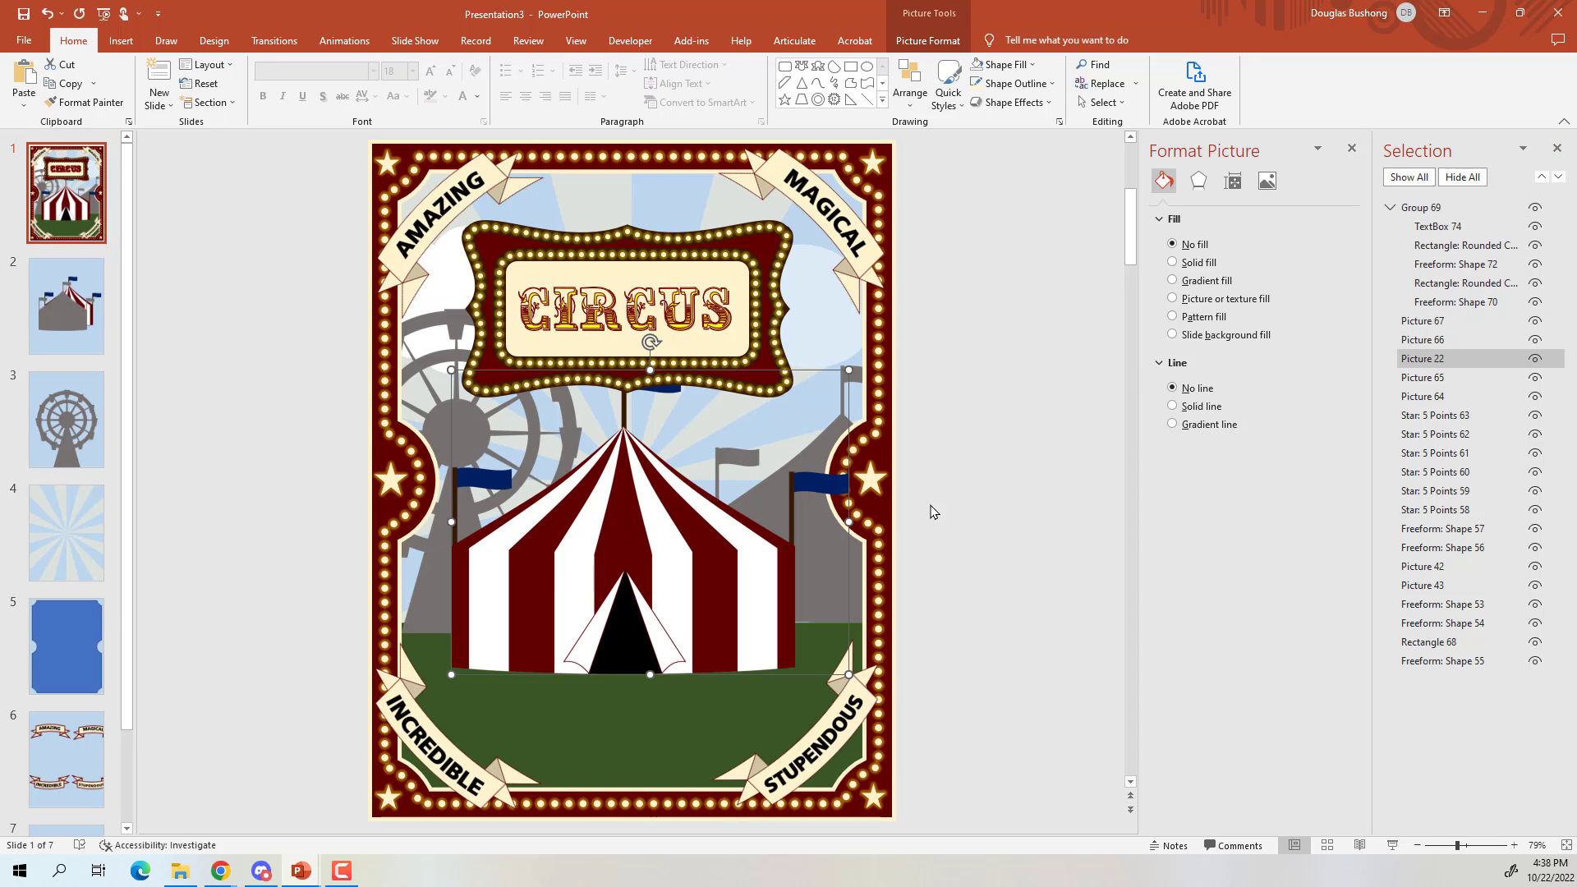
{"action": "key", "text": "ctrl+bracketright"}
{"action": "key", "text": "ctrl+bracketright"}
{"action": "key", "text": "ctrl+bracketright"}
Move the CIRCUS sign group and the tent picture together down the stacking order to just behind the poster's frame shapes
{"action": "left_click", "coordinate": [697, 307]}
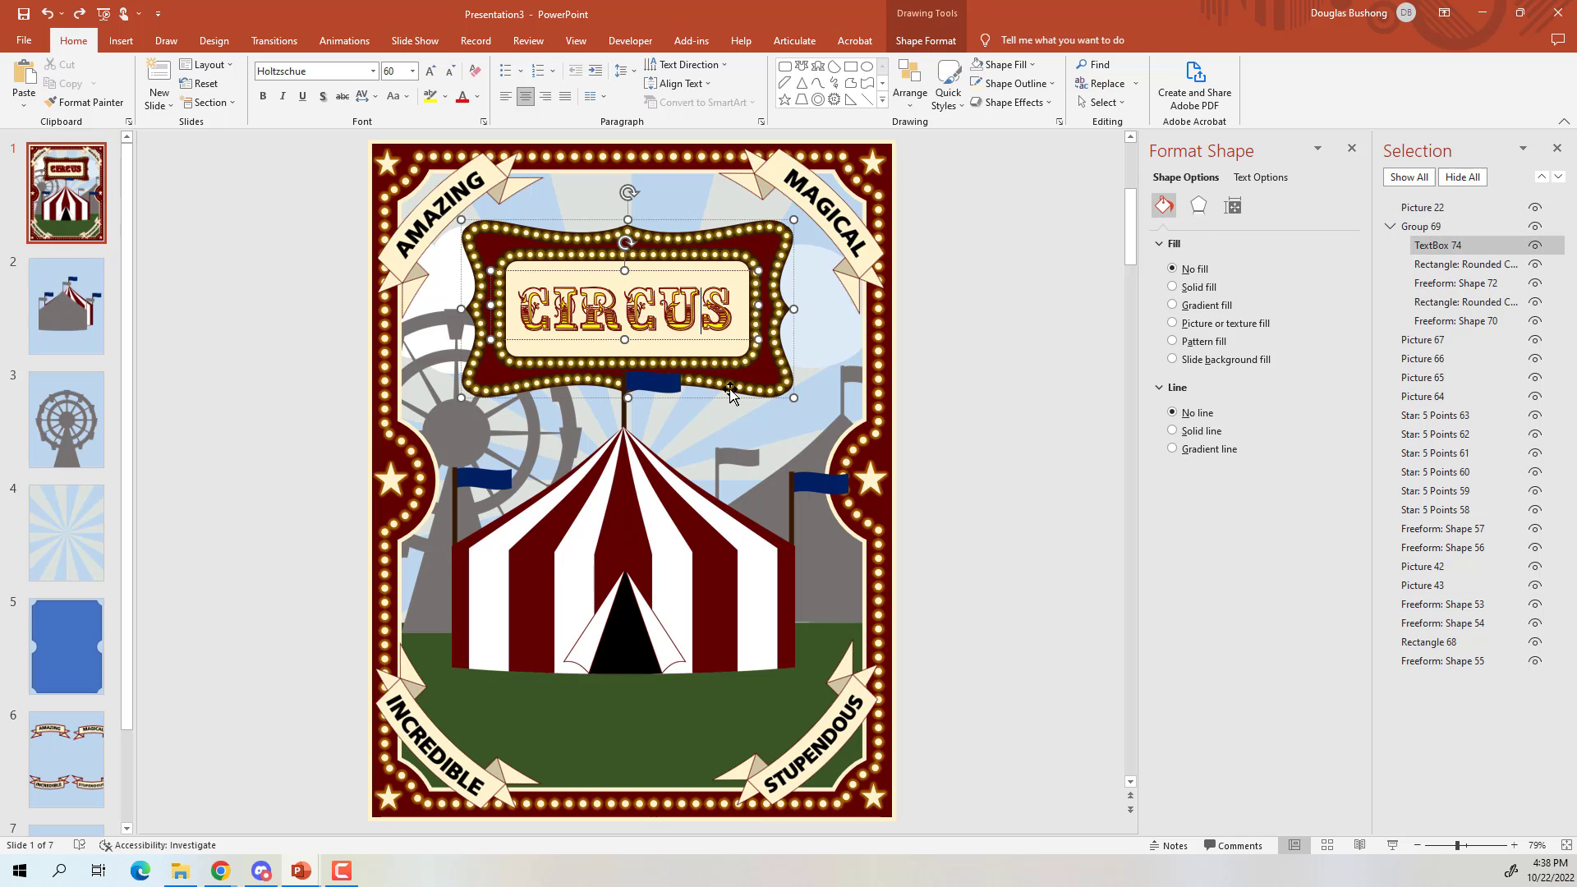
{"action": "left_click", "coordinate": [788, 245]}
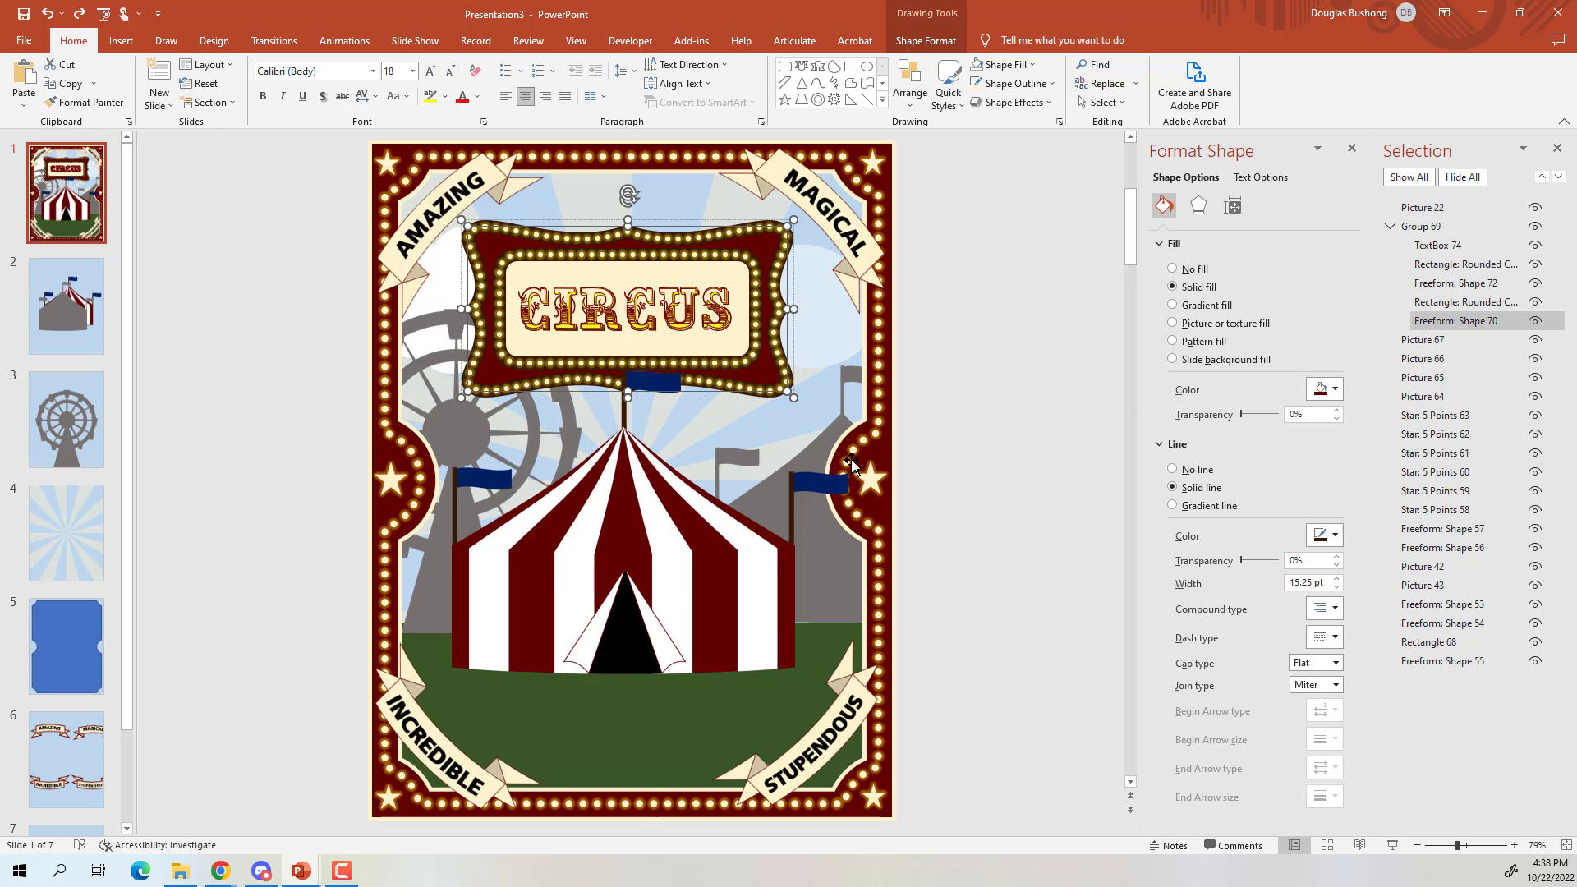
{"action": "left_click", "coordinate": [931, 404]}
{"action": "left_click", "coordinate": [781, 263]}
{"action": "left_click", "coordinate": [683, 520], "text": "ctrl"}
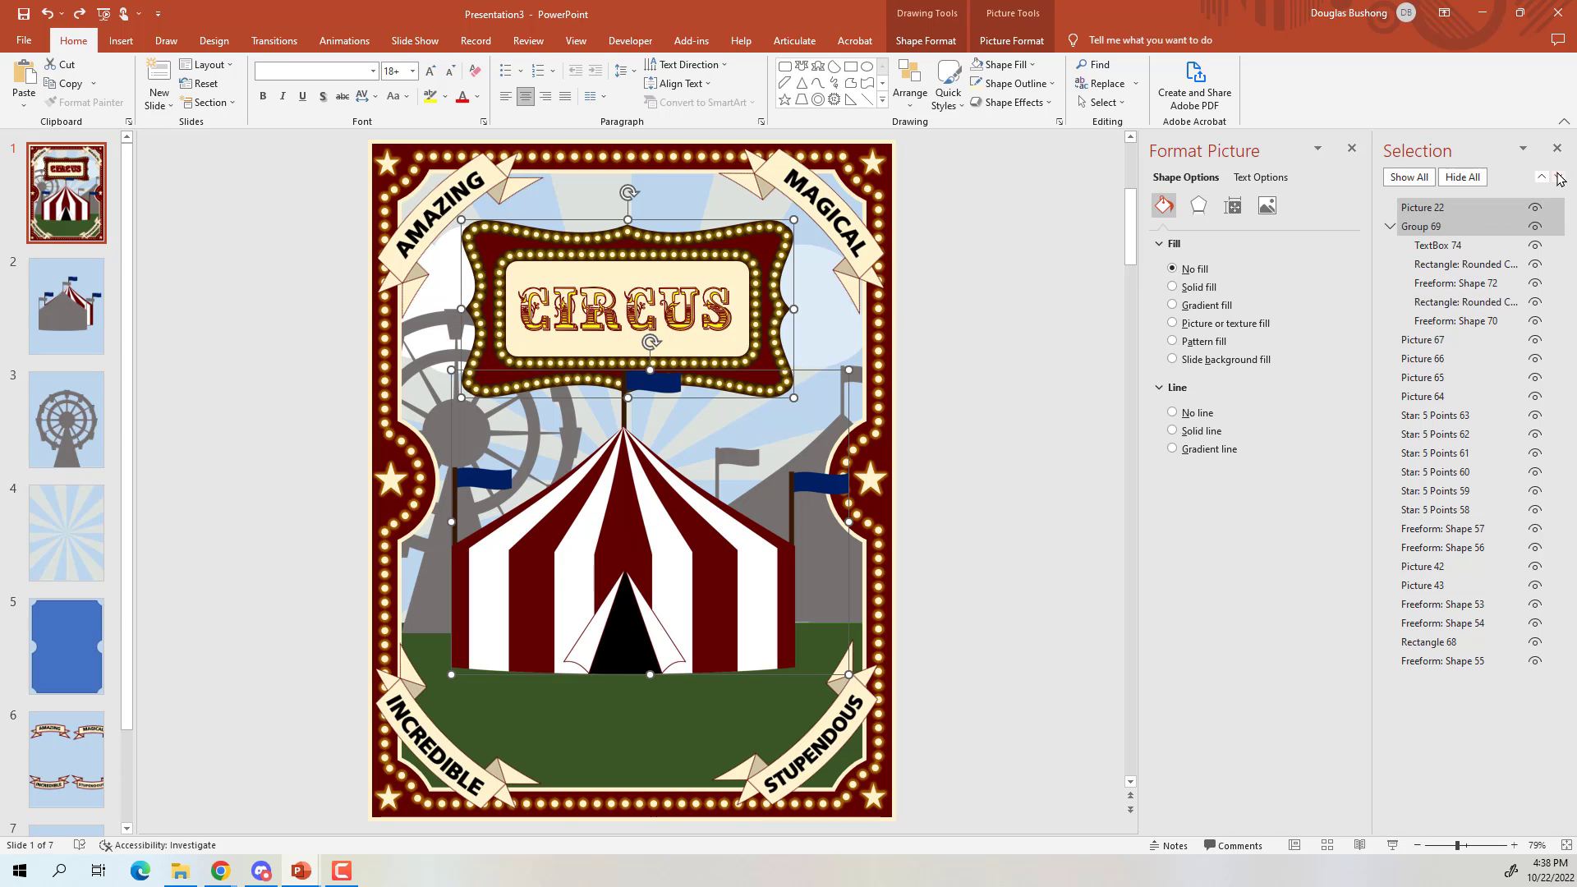
{"action": "left_click", "coordinate": [1559, 177]}
{"action": "left_click", "coordinate": [1560, 178]}
{"action": "left_click", "coordinate": [1560, 178]}
{"action": "left_click", "coordinate": [1560, 178]}
{"action": "left_click", "coordinate": [1560, 178]}
{"action": "left_click", "coordinate": [1560, 177]}
{"action": "left_click", "coordinate": [1560, 178]}
{"action": "left_click", "coordinate": [1560, 178]}
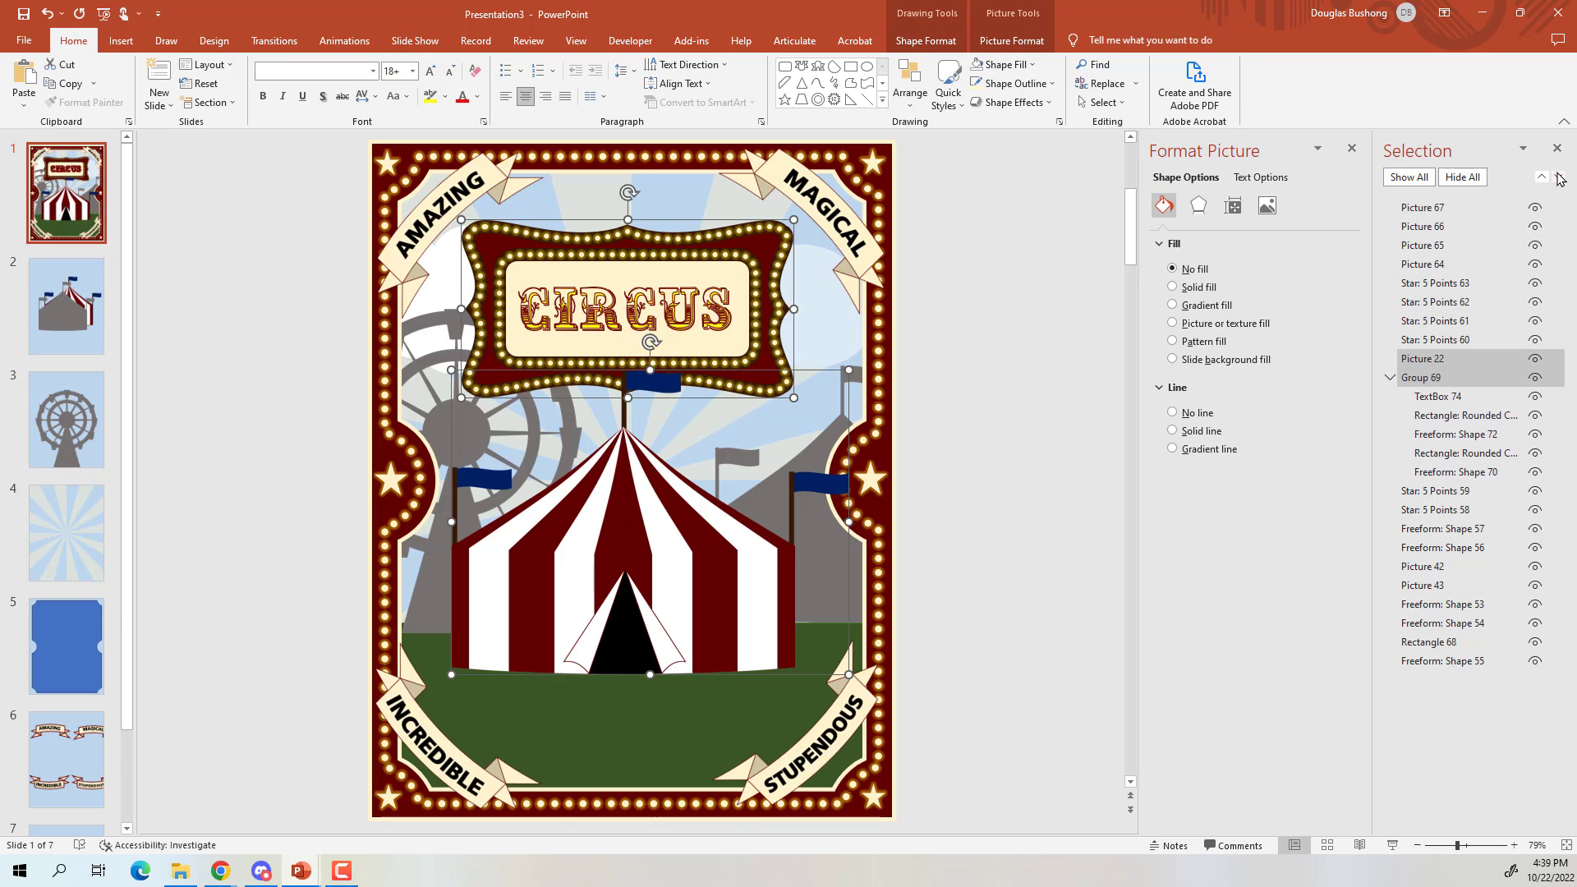
{"action": "left_click", "coordinate": [1560, 177]}
{"action": "left_click", "coordinate": [1560, 177]}
{"action": "left_click", "coordinate": [1560, 178]}
{"action": "left_click", "coordinate": [1560, 177]}
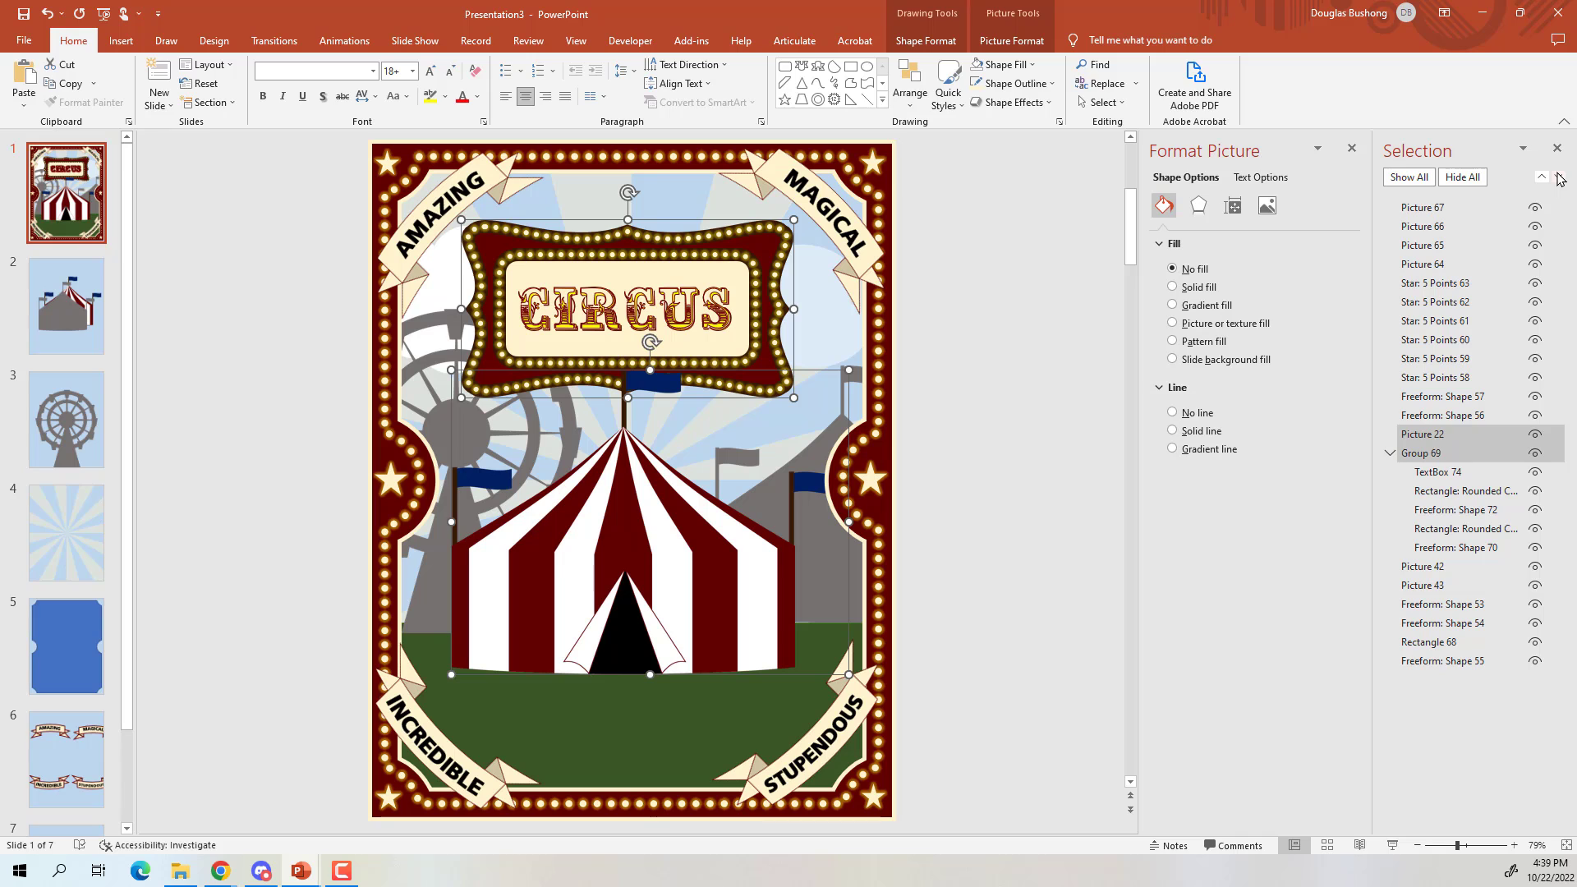
{"action": "left_click", "coordinate": [1021, 389]}
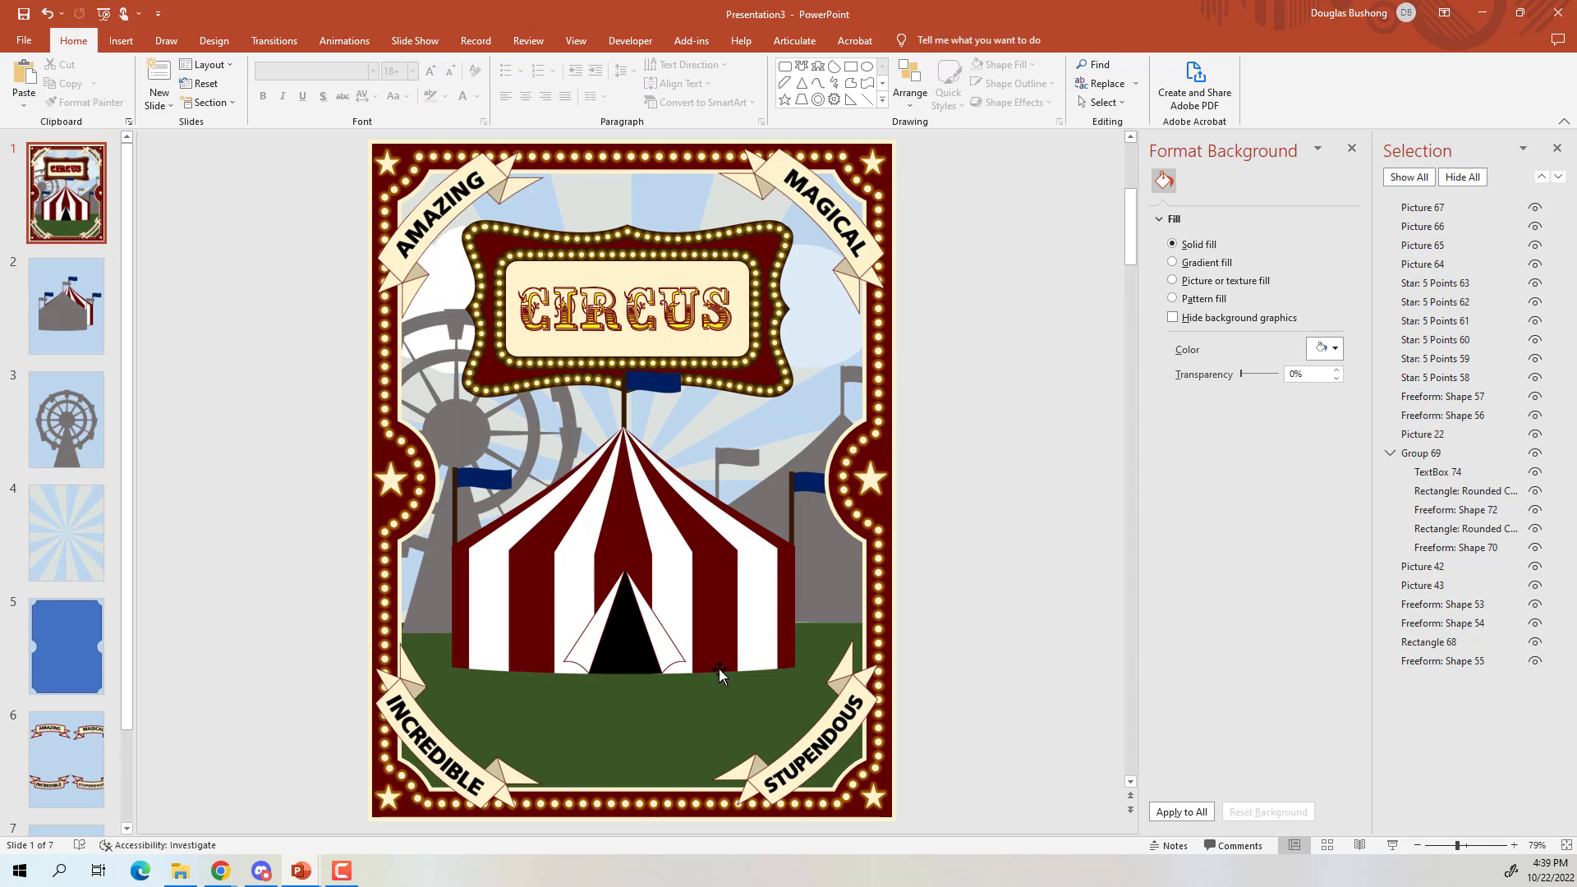
{"action": "scroll", "coordinate": [718, 667], "scroll_direction": "down", "scroll_amount": 1}
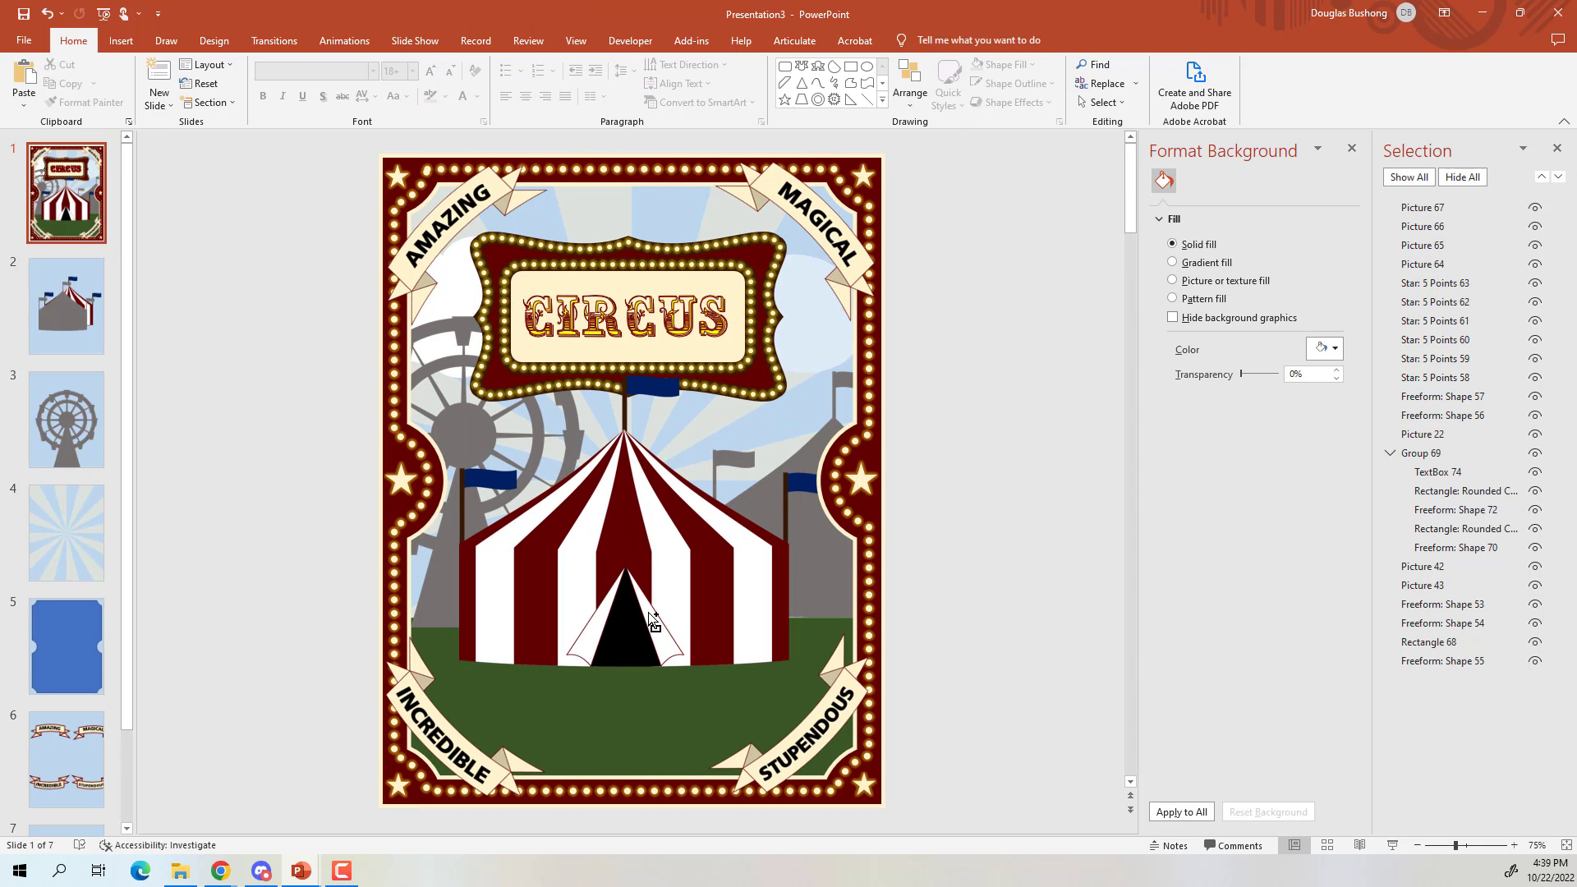
Bring the CIRCUS sign group to the front of all other objects on the poster
{"action": "scroll", "coordinate": [653, 622], "scroll_direction": "up", "scroll_amount": 1}
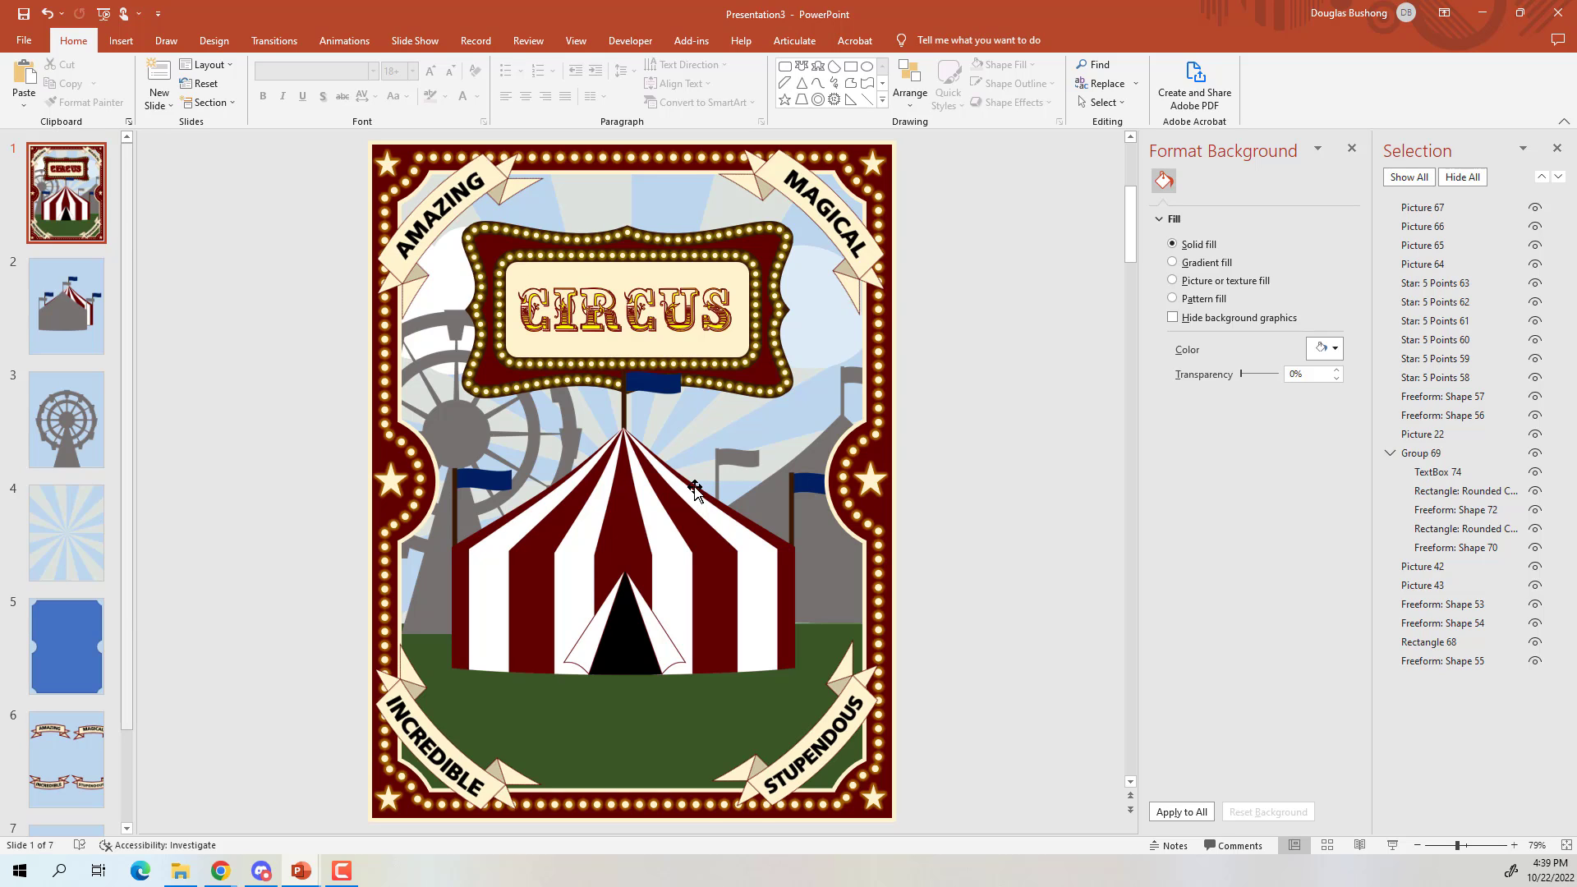
{"action": "left_click", "coordinate": [713, 252]}
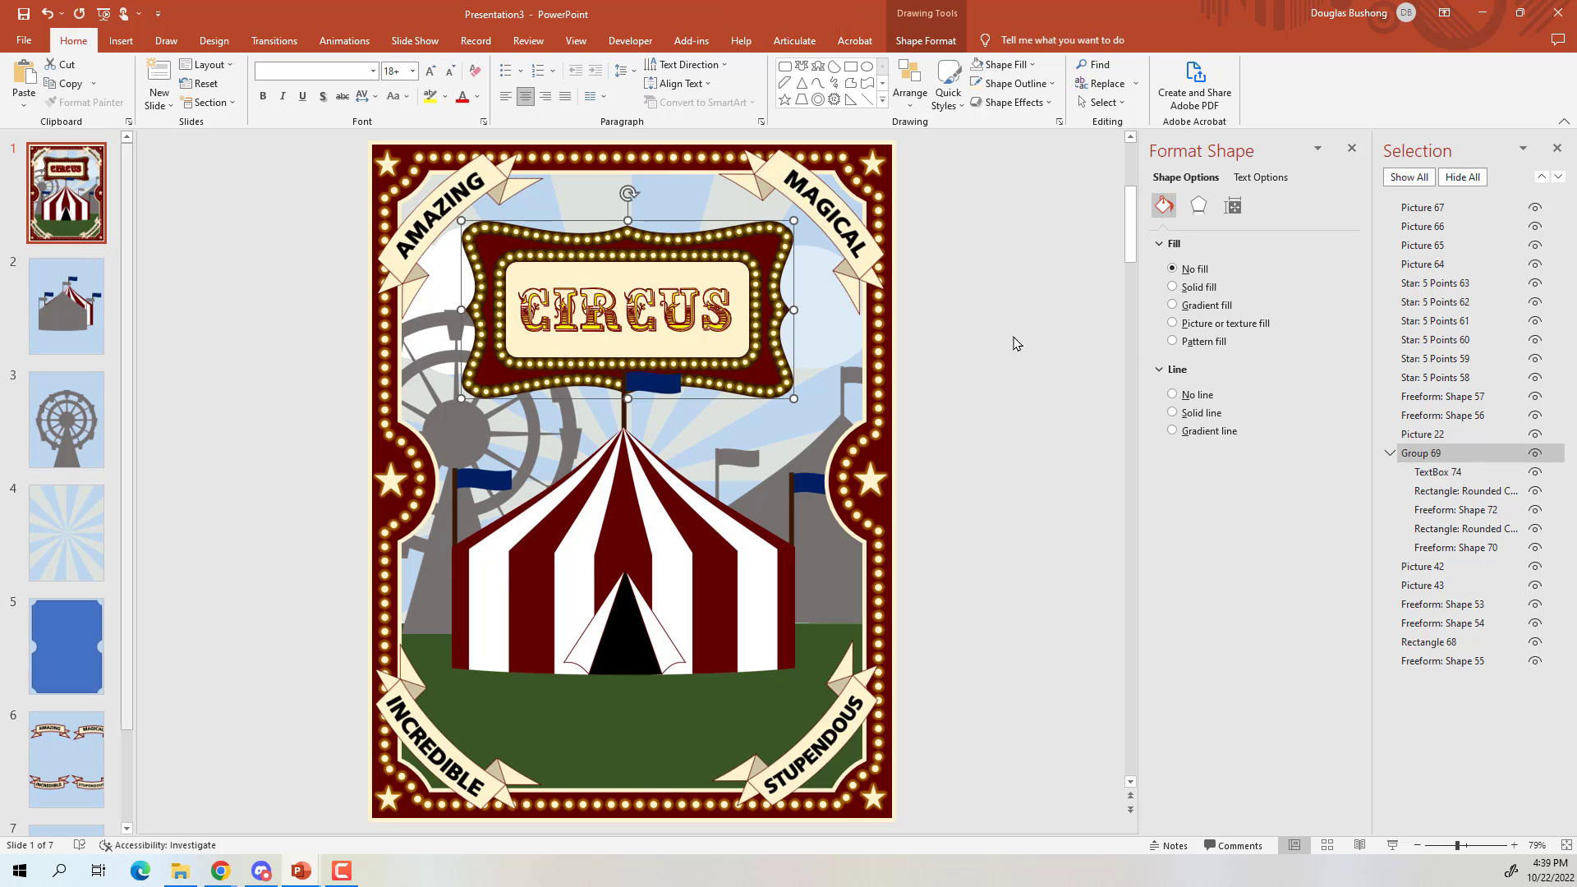
{"action": "right_click", "coordinate": [729, 234]}
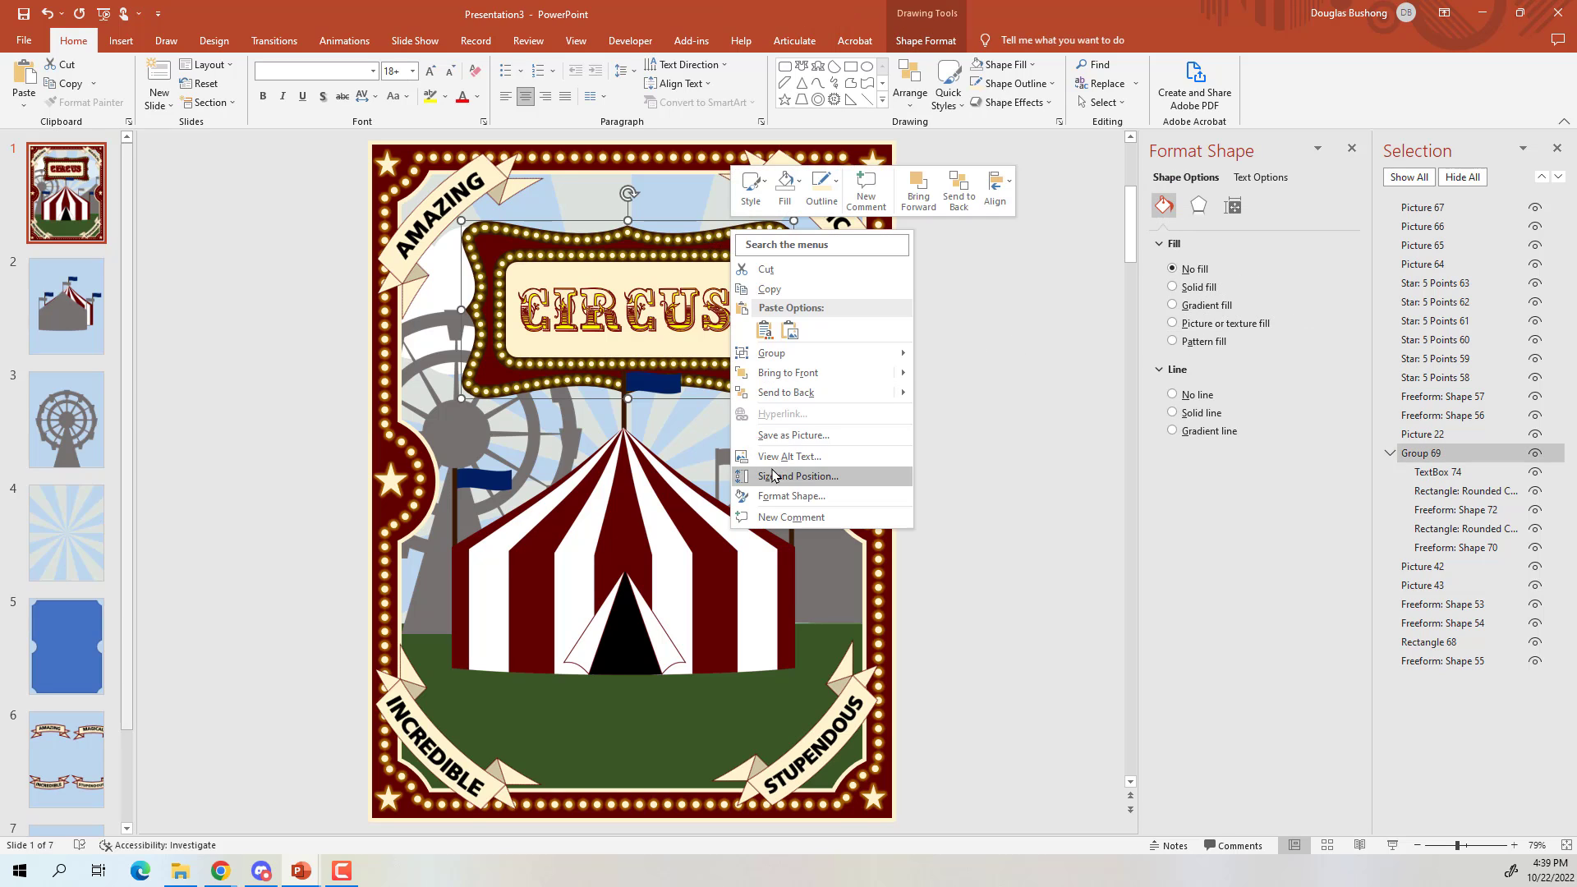
{"action": "left_click", "coordinate": [789, 373]}
{"action": "left_click", "coordinate": [899, 399]}
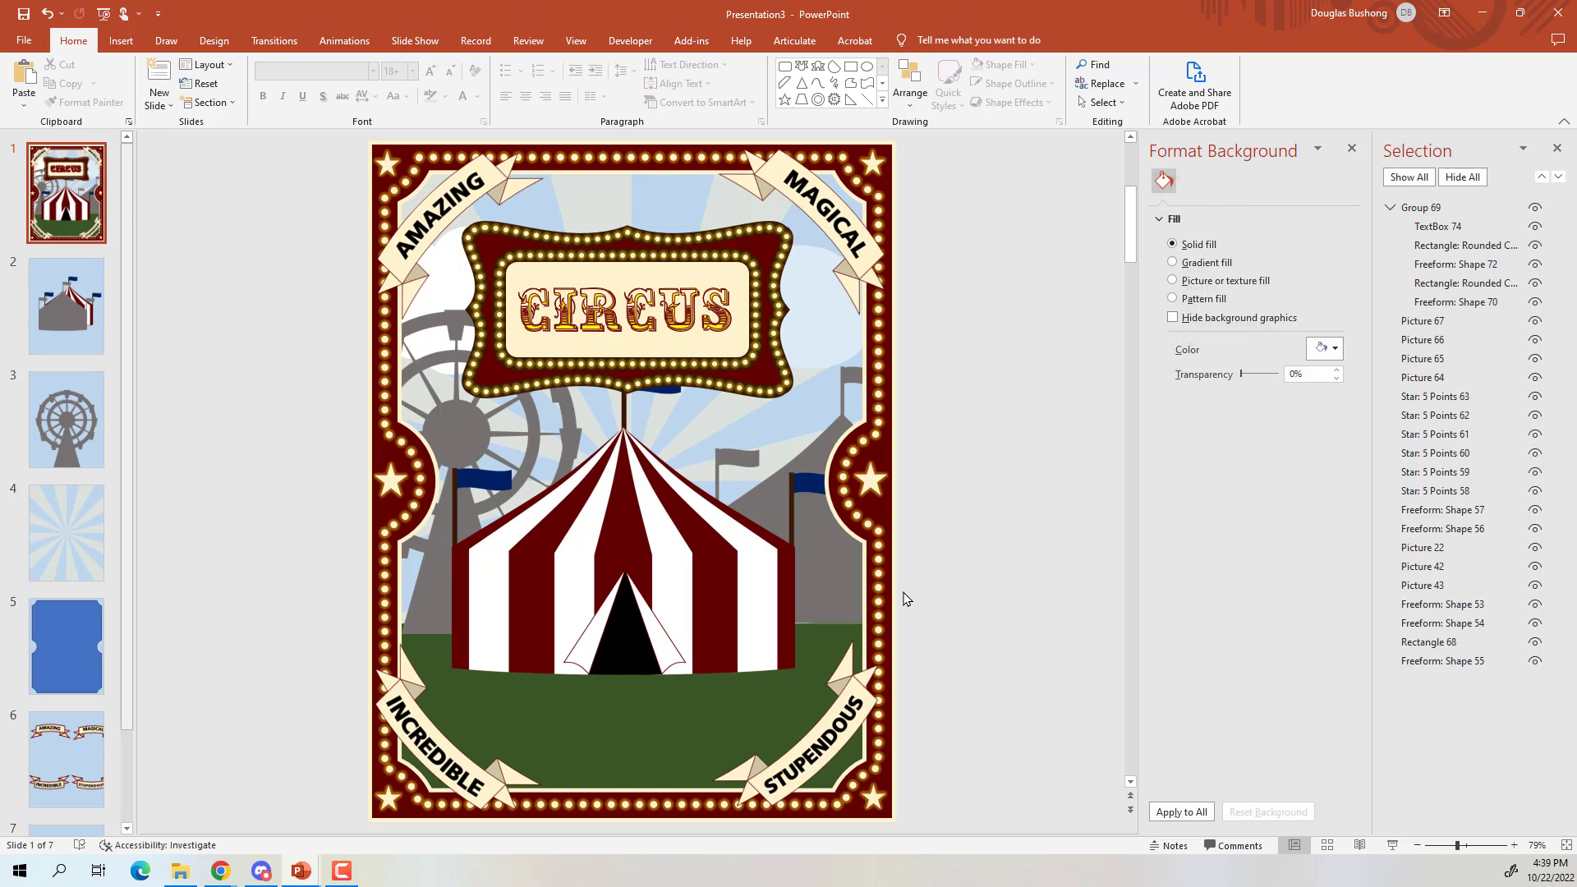
Nudge the CIRCUS sign group up and slightly to the right so the tent's centre flag is uncovered
{"action": "left_click", "coordinate": [681, 240]}
{"action": "key", "text": "Up"}
{"action": "key", "text": "Up"}
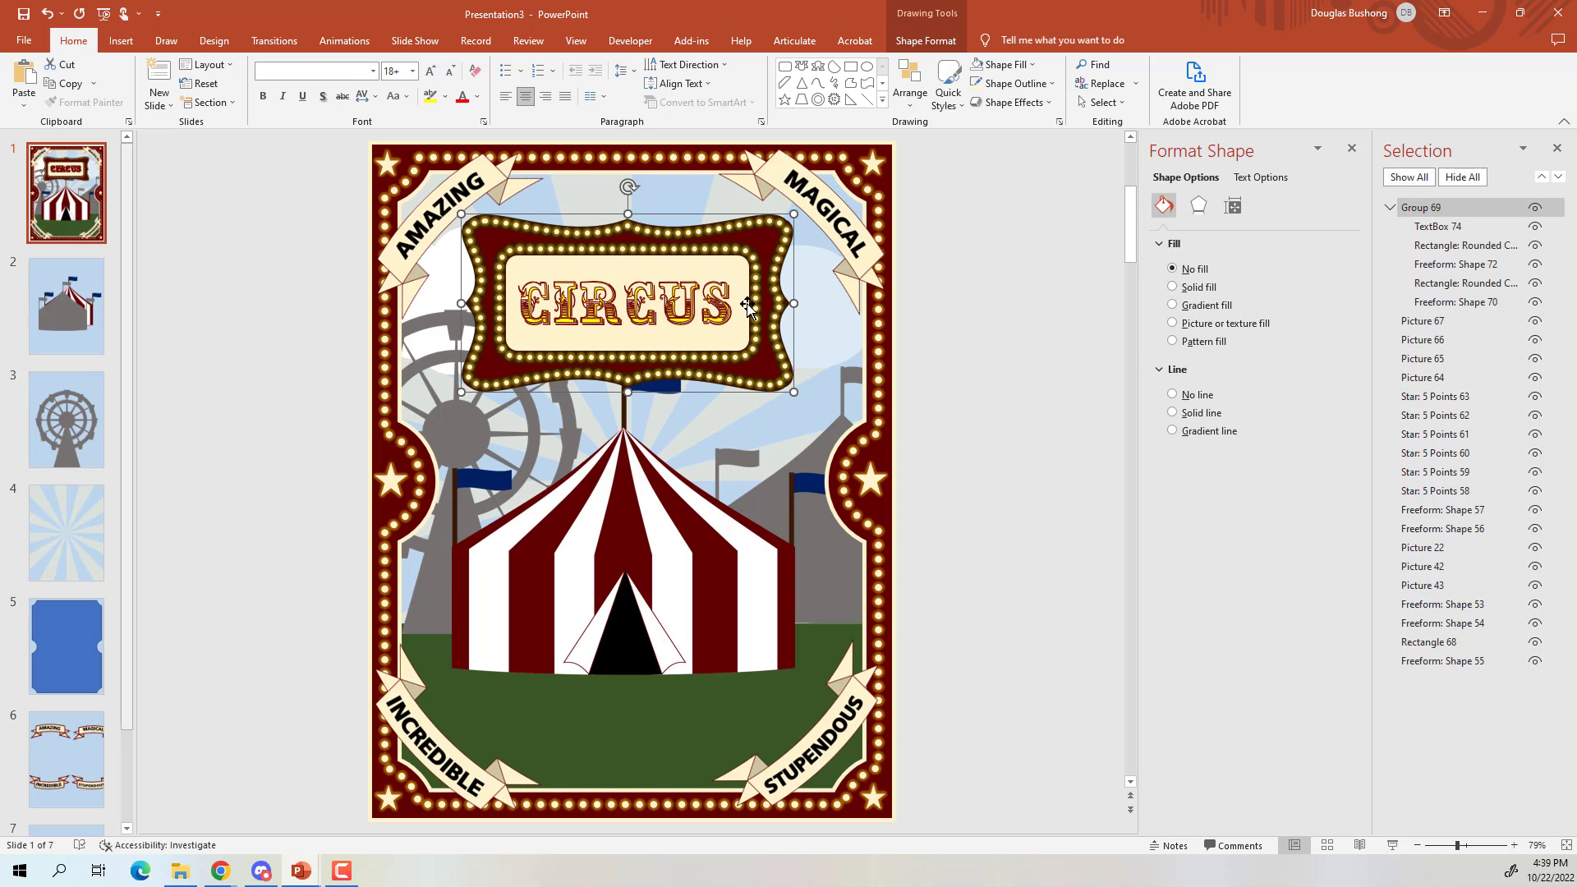
{"action": "key", "text": "Up"}
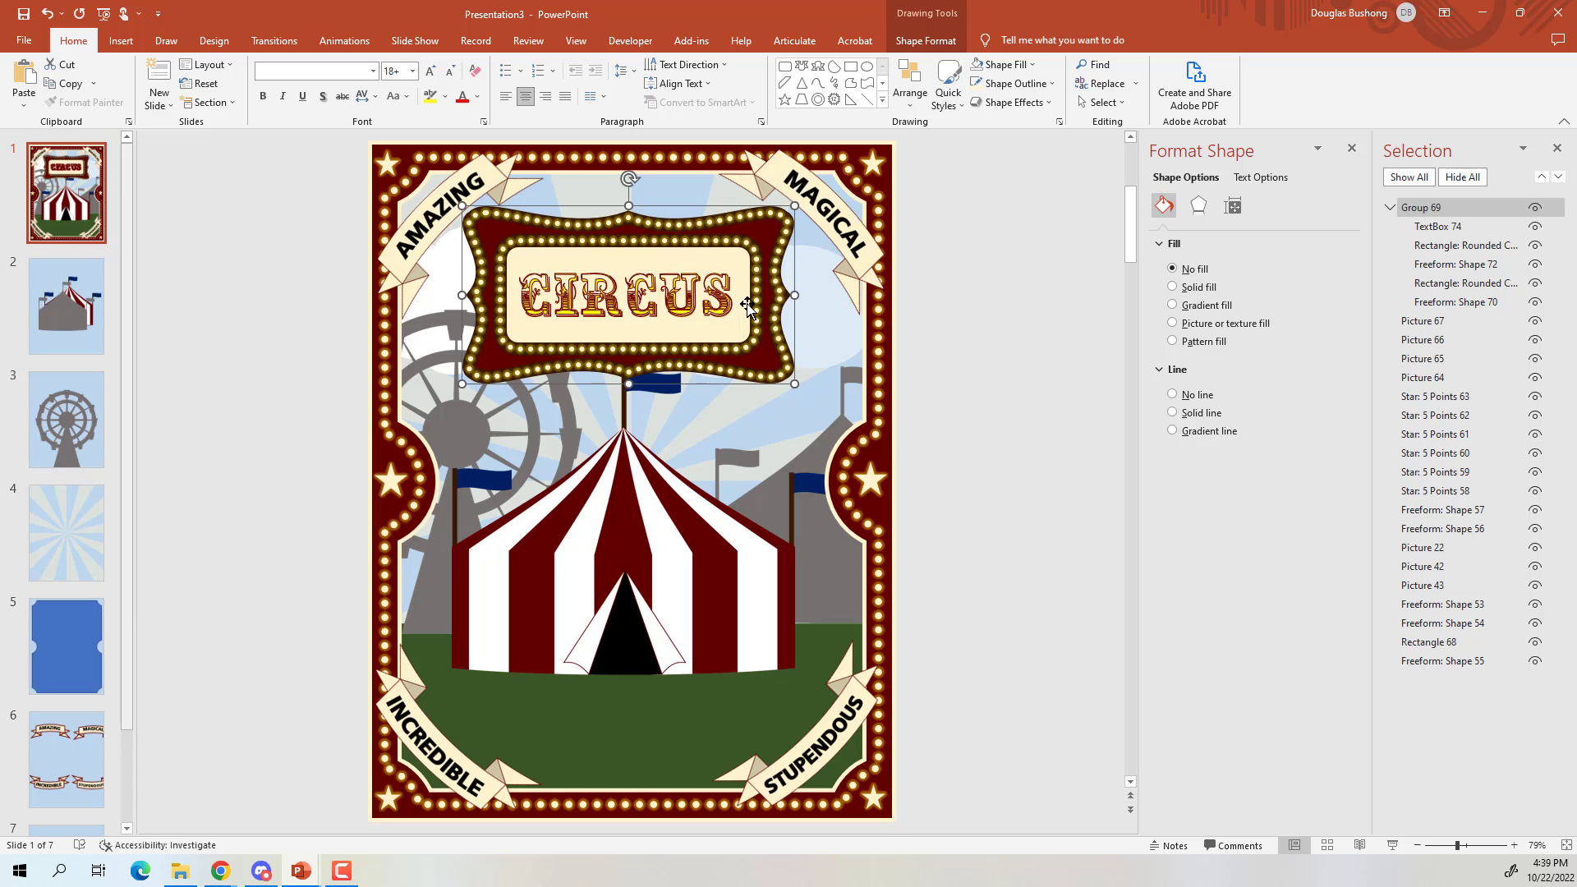
{"action": "key", "text": "Right"}
{"action": "key", "text": "Up"}
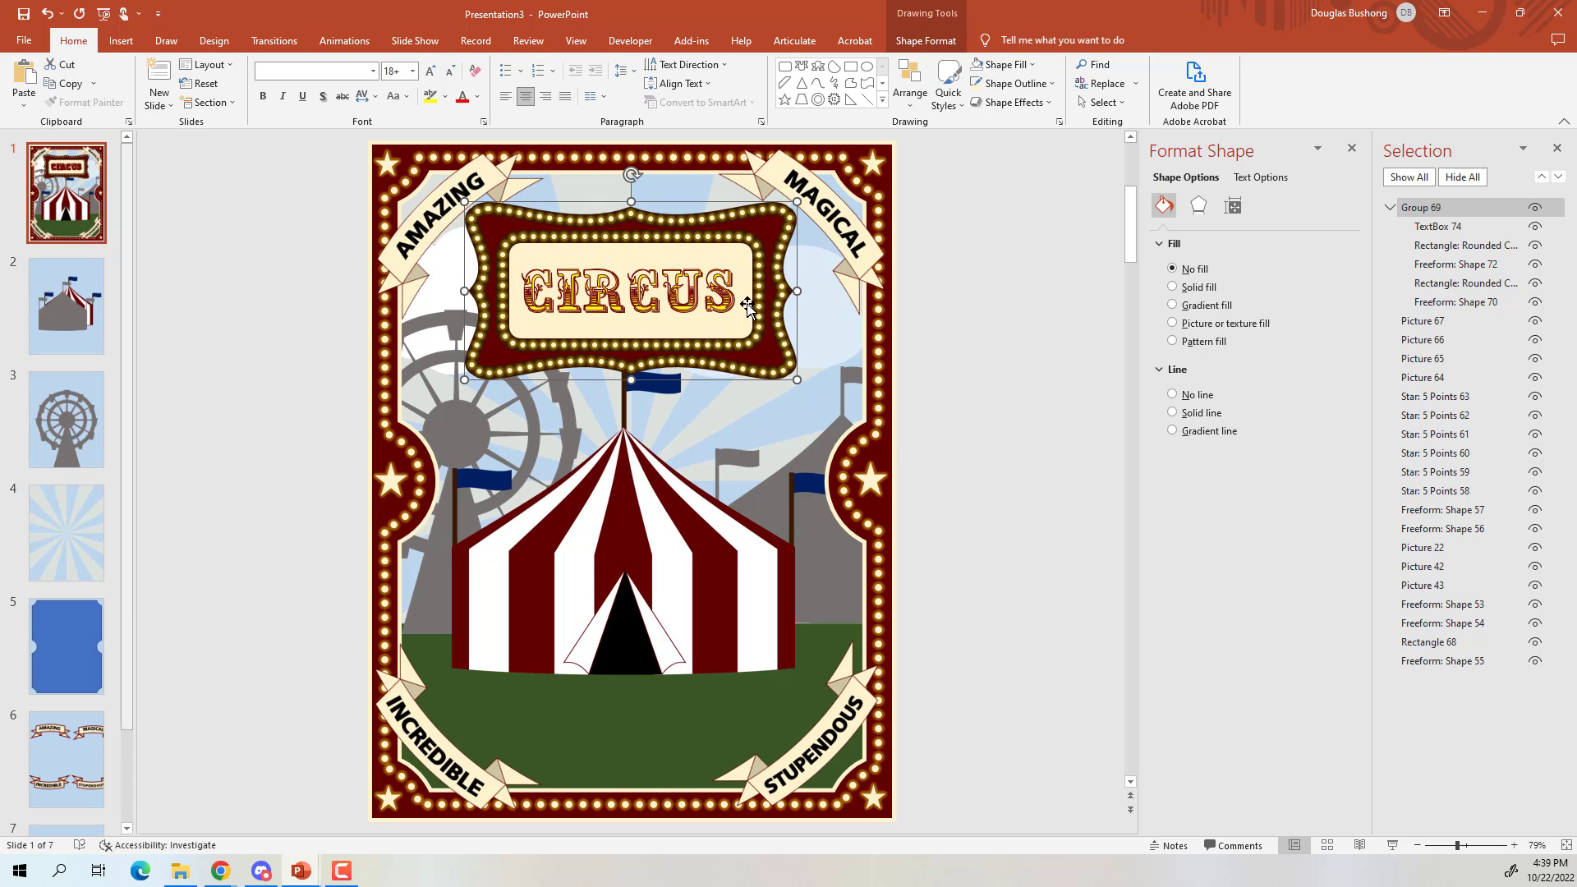
{"action": "key", "text": "Right"}
{"action": "key", "text": "Up"}
{"action": "key", "text": "Right"}
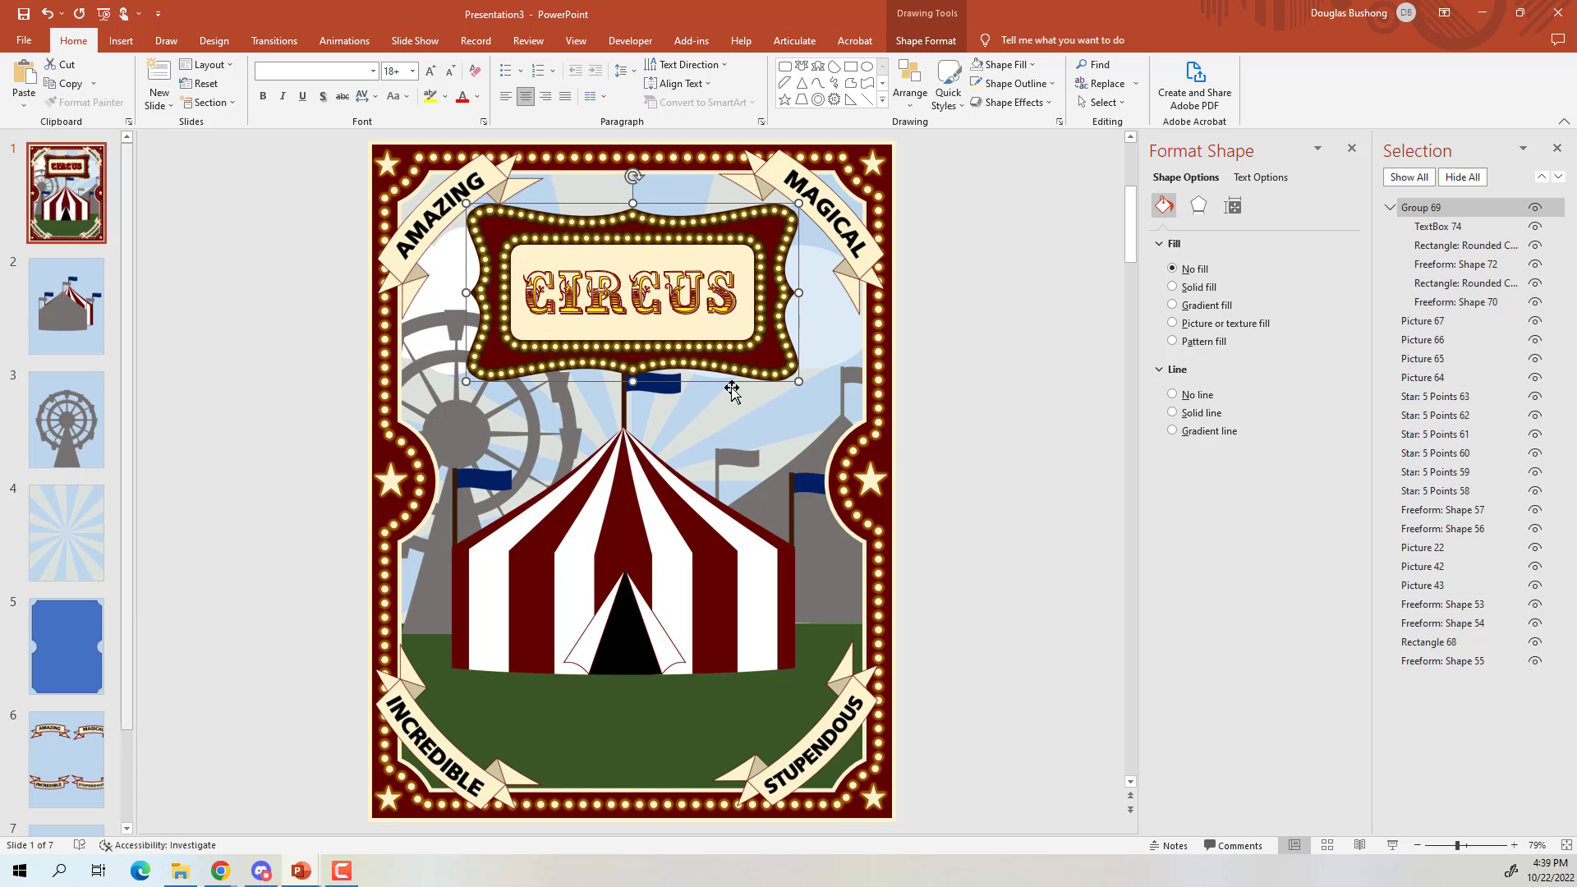
{"action": "left_click", "coordinate": [967, 423]}
Nudge the striped tent picture slightly to the right to line it up under the CIRCUS sign
{"action": "left_click", "coordinate": [673, 488]}
{"action": "key", "text": "Right"}
{"action": "key", "text": "Right"}
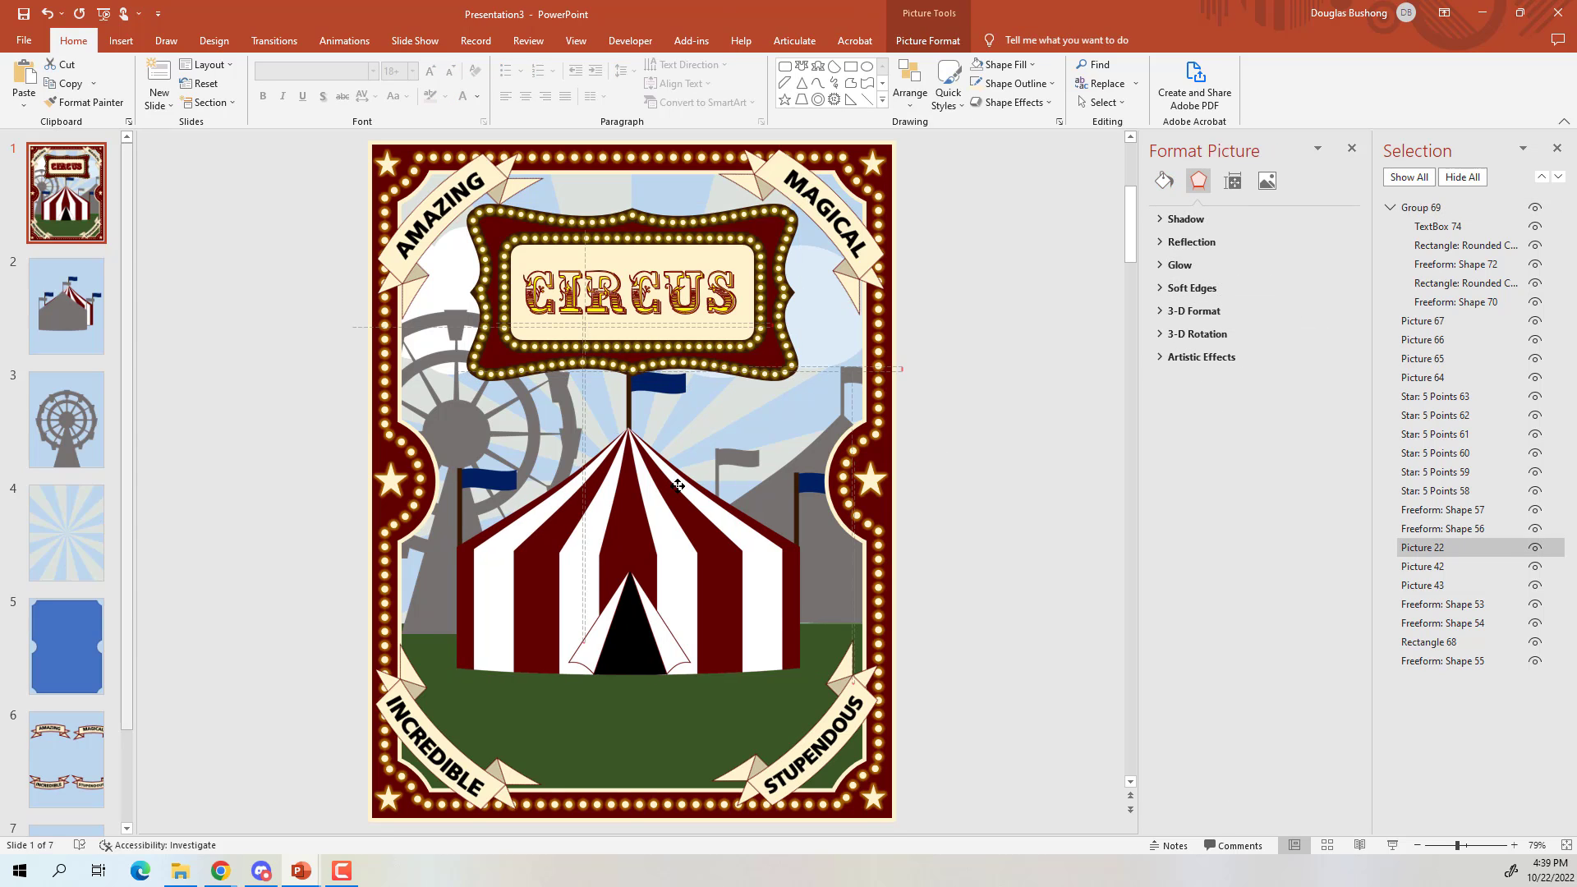
{"action": "left_click", "coordinate": [963, 550]}
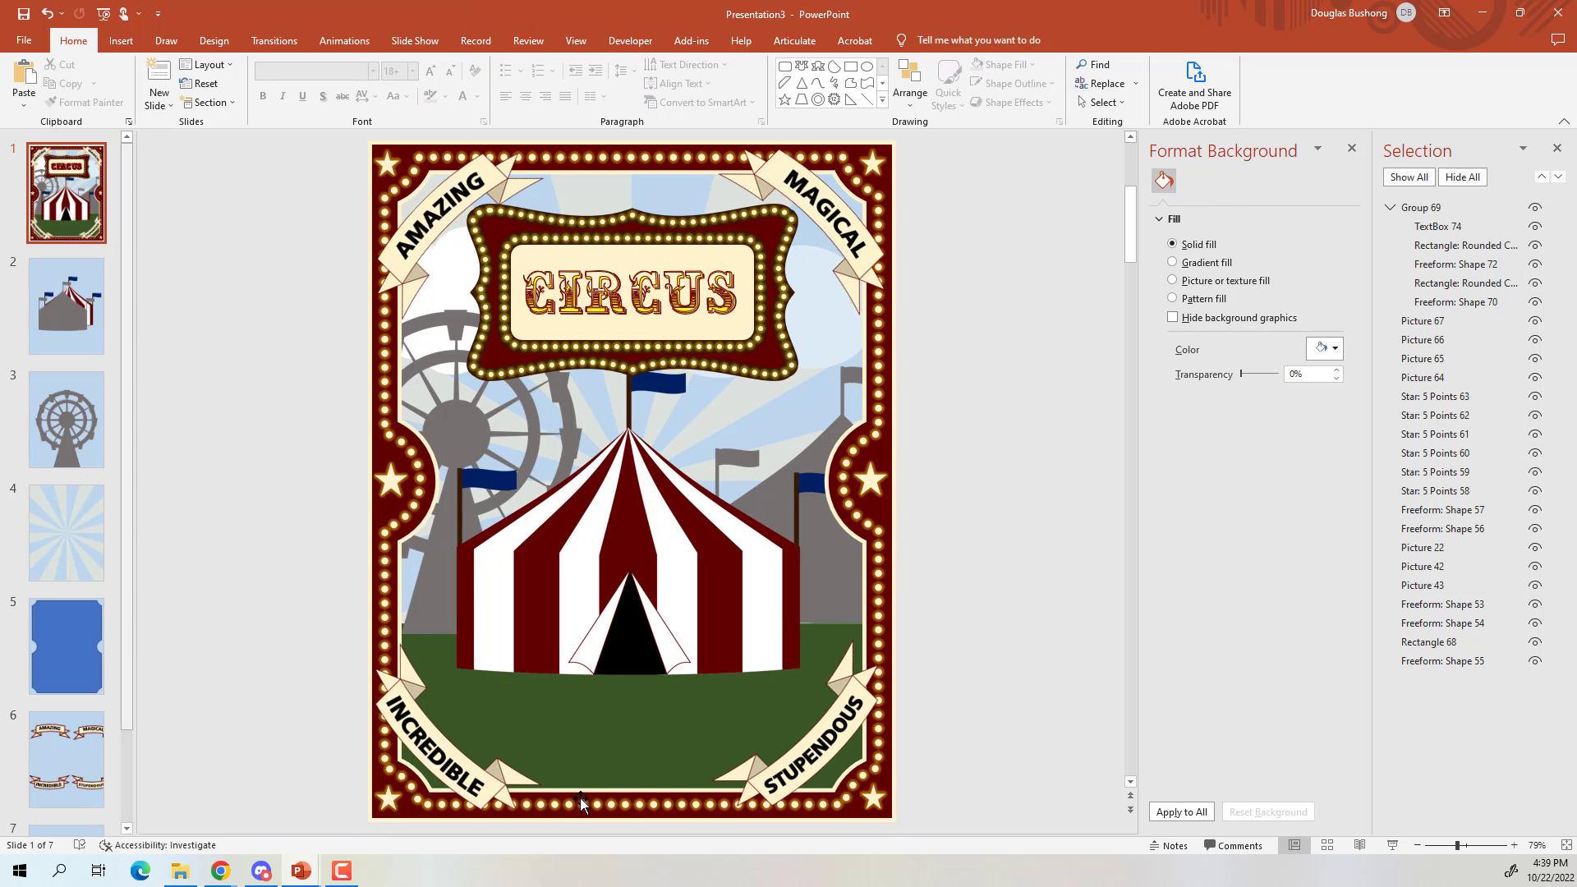
Add a text box on the grass below the tent reading "GET YOUR TICKETS AT THE BOX OFFICE" and widen it to fit one line
{"action": "left_click", "coordinate": [125, 40]}
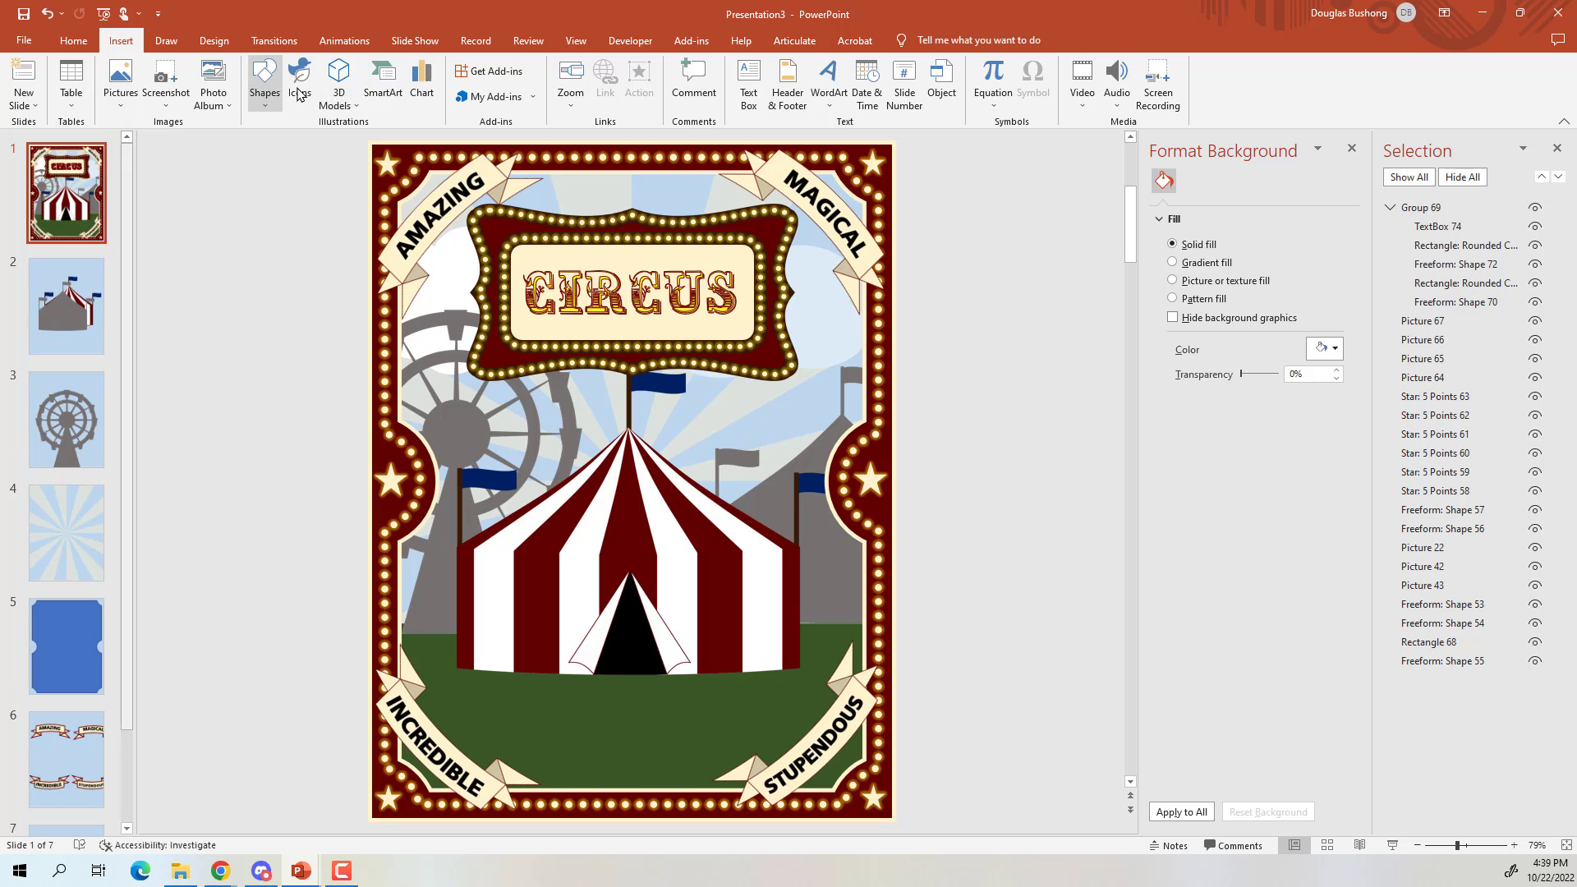
{"action": "left_click", "coordinate": [749, 82]}
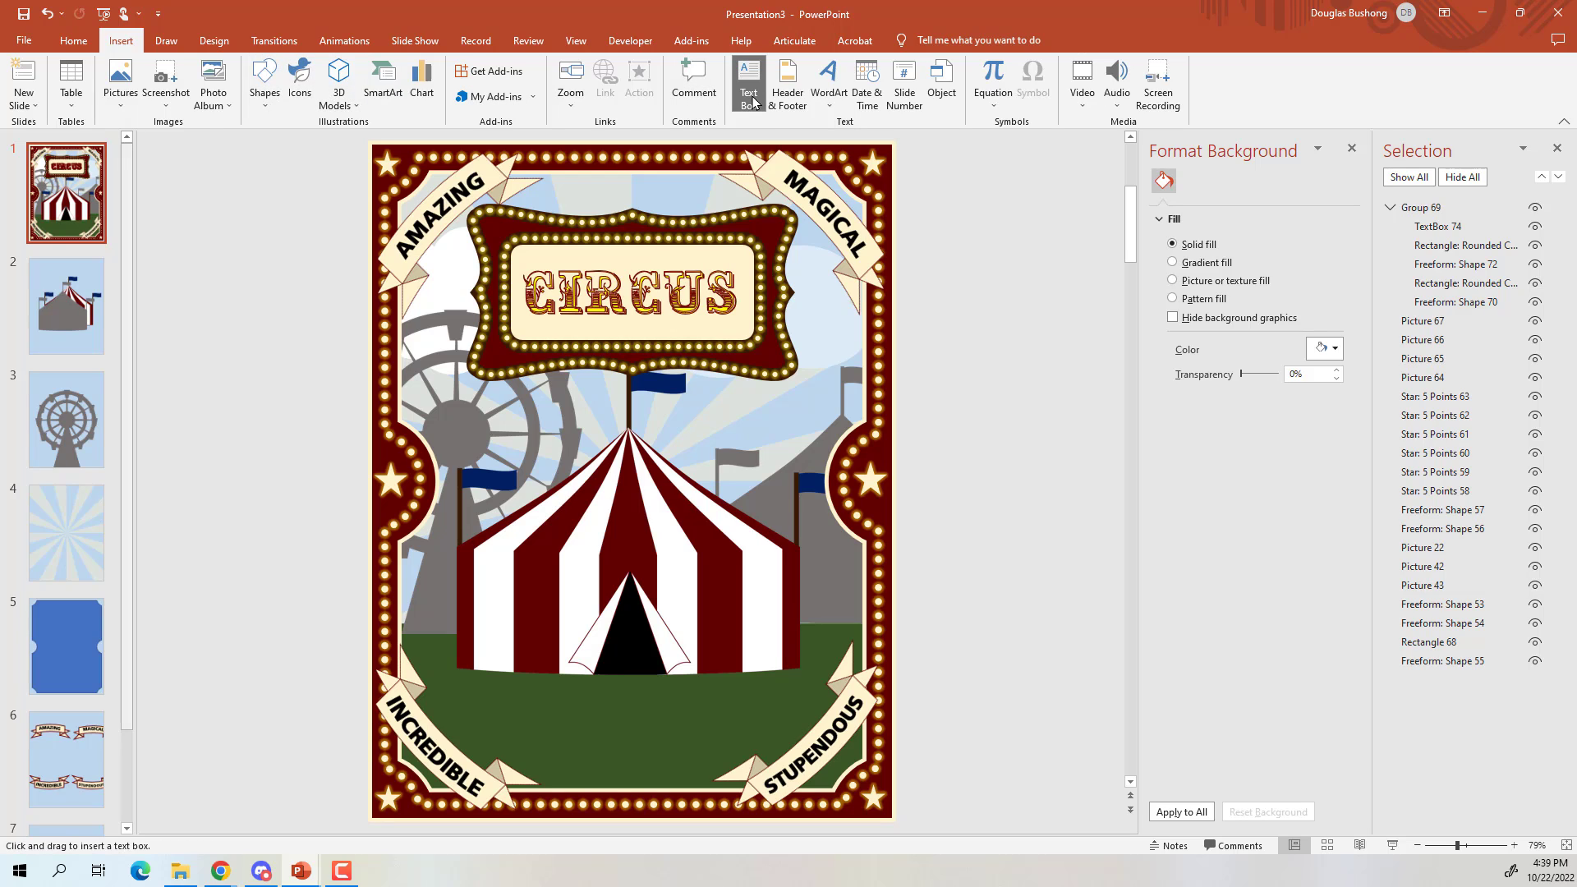
{"action": "left_click_drag", "start_coordinate": [616, 725], "coordinate": [773, 772]}
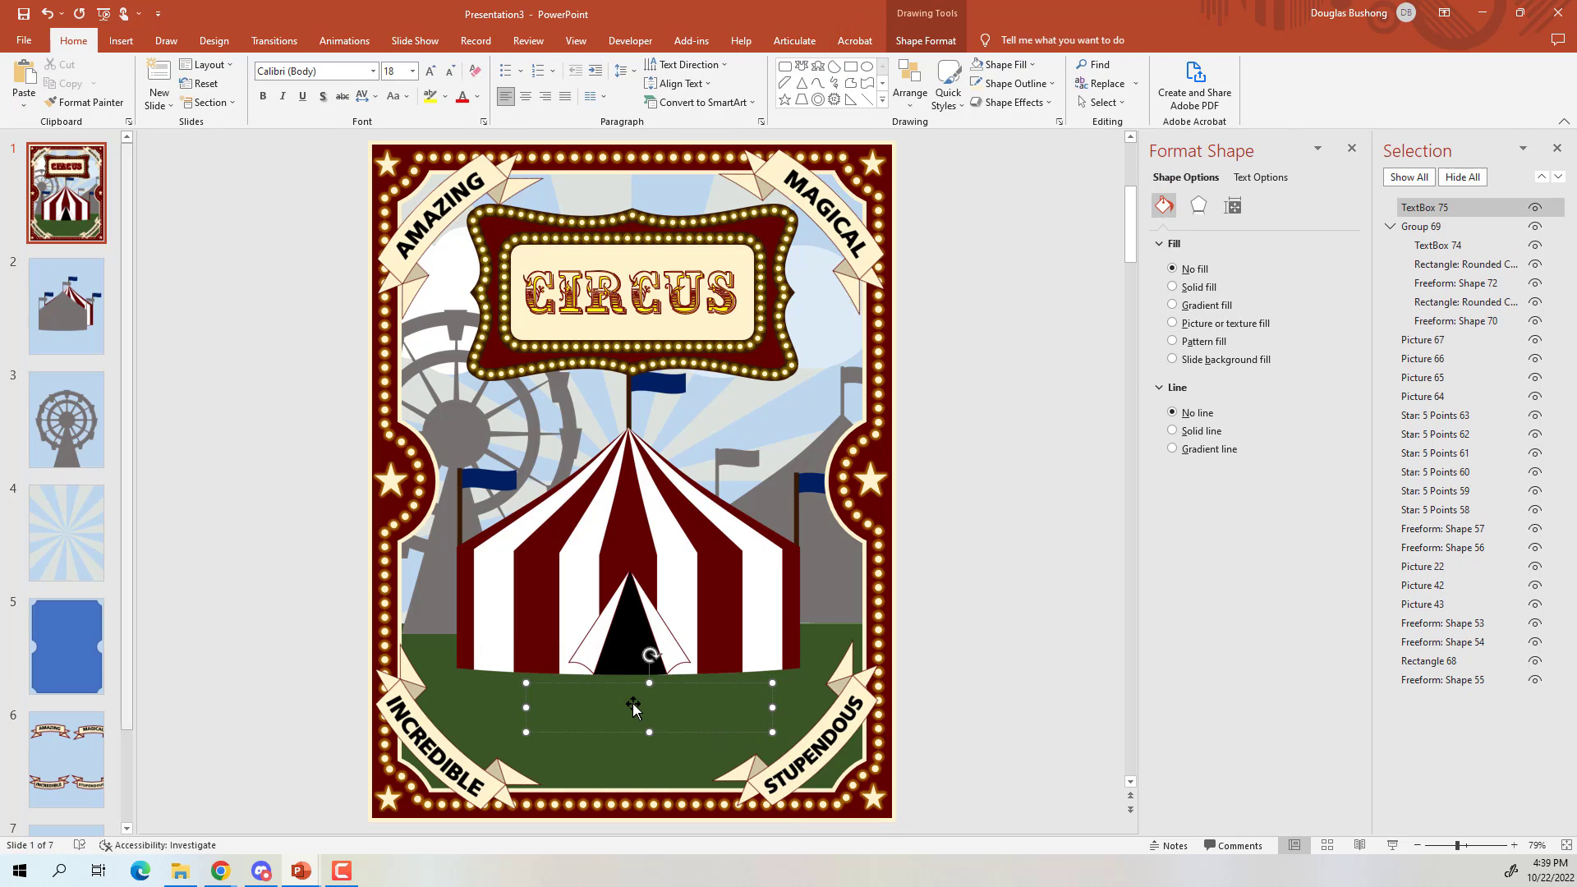
{"action": "type", "text": "GET YOUR TICKETS"}
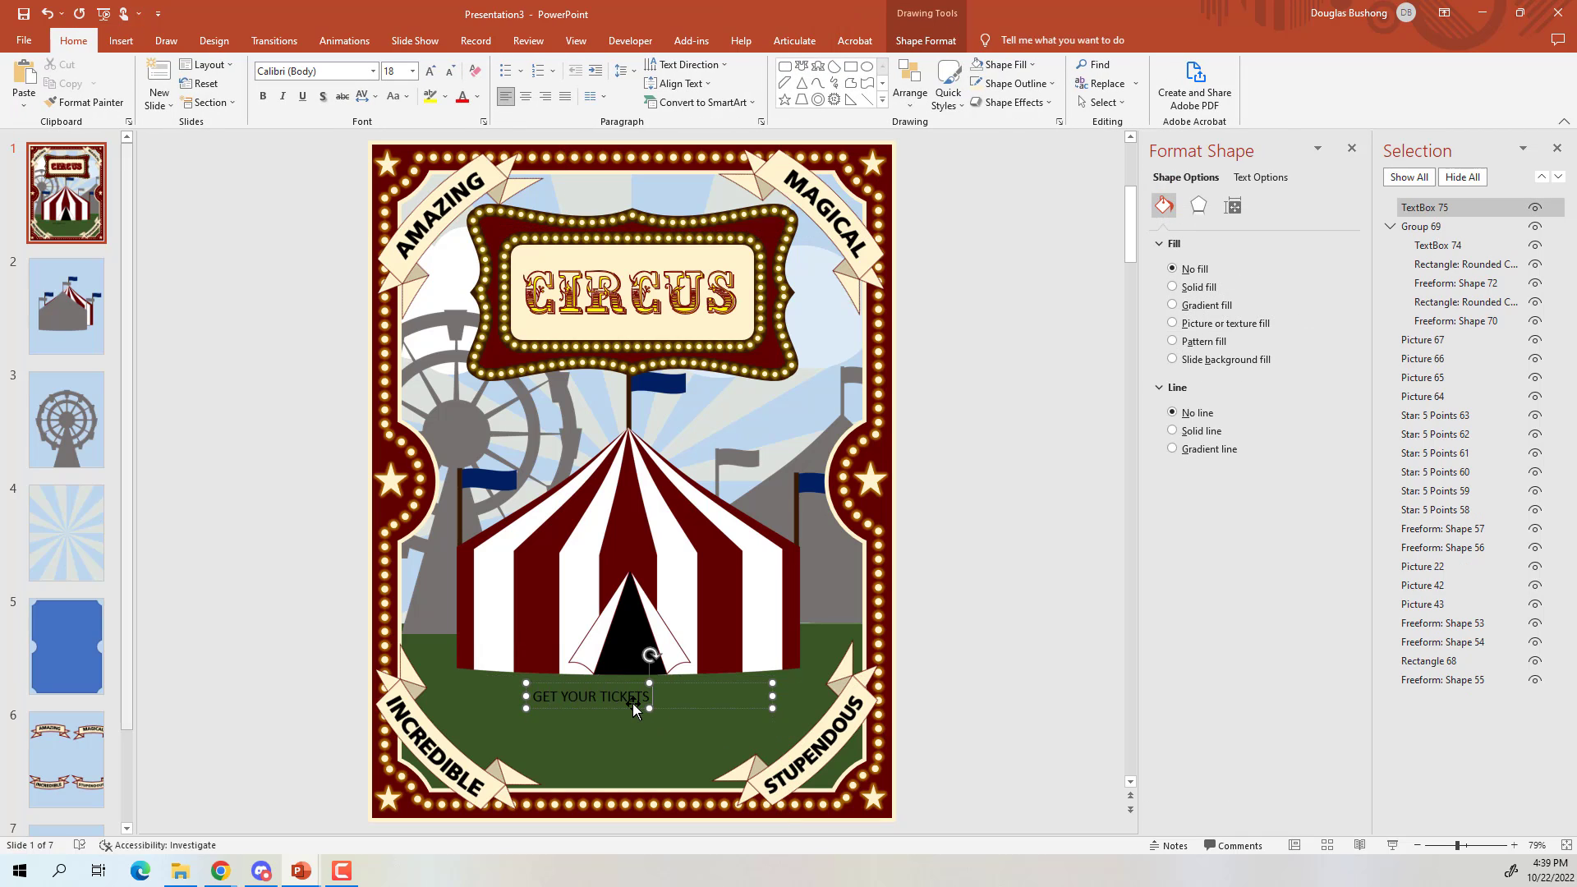
{"action": "type", "text": " AT THE BOX OFFICE"}
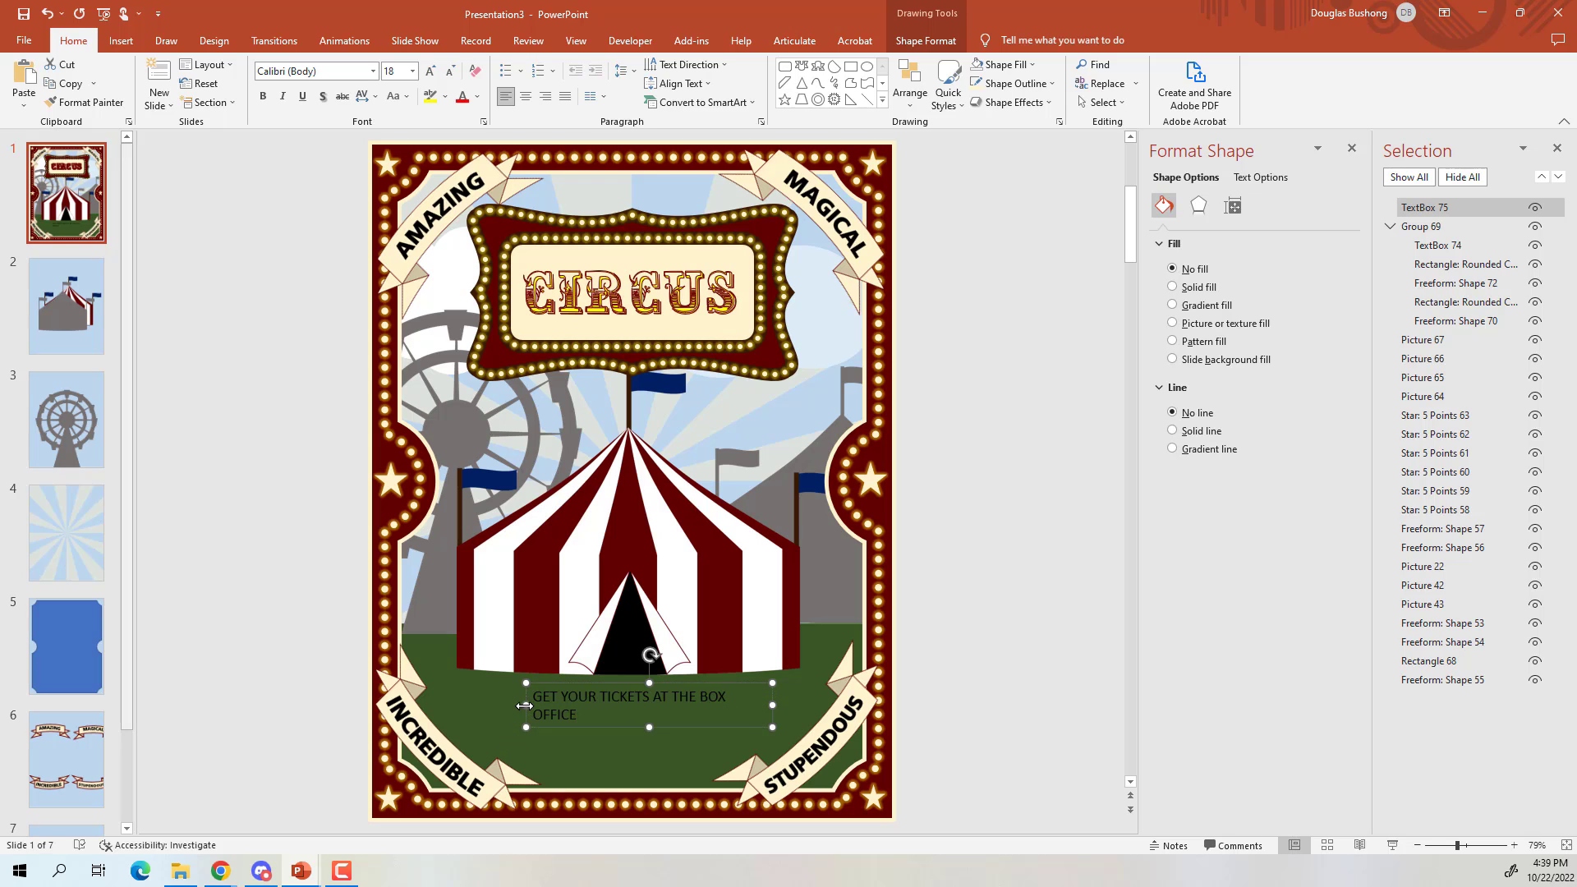
{"action": "left_click_drag", "start_coordinate": [524, 705], "coordinate": [490, 705]}
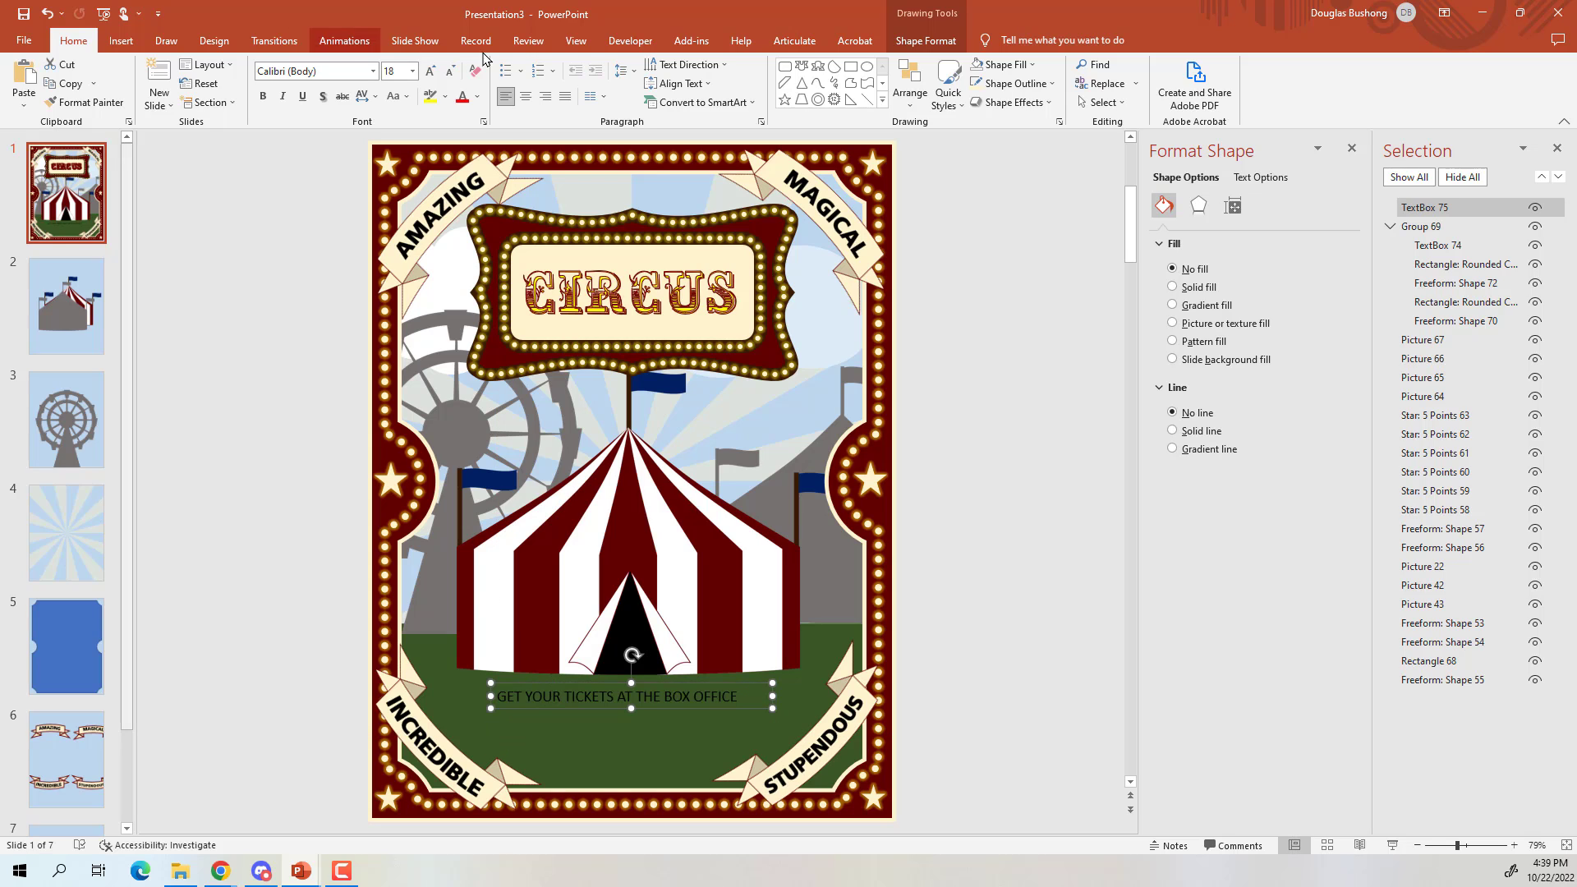
Set the ticket text's font to Articulate Extrabold and widen its box to about 5.35" so it fits one line
{"action": "left_click", "coordinate": [372, 72]}
{"action": "left_click", "coordinate": [312, 202]}
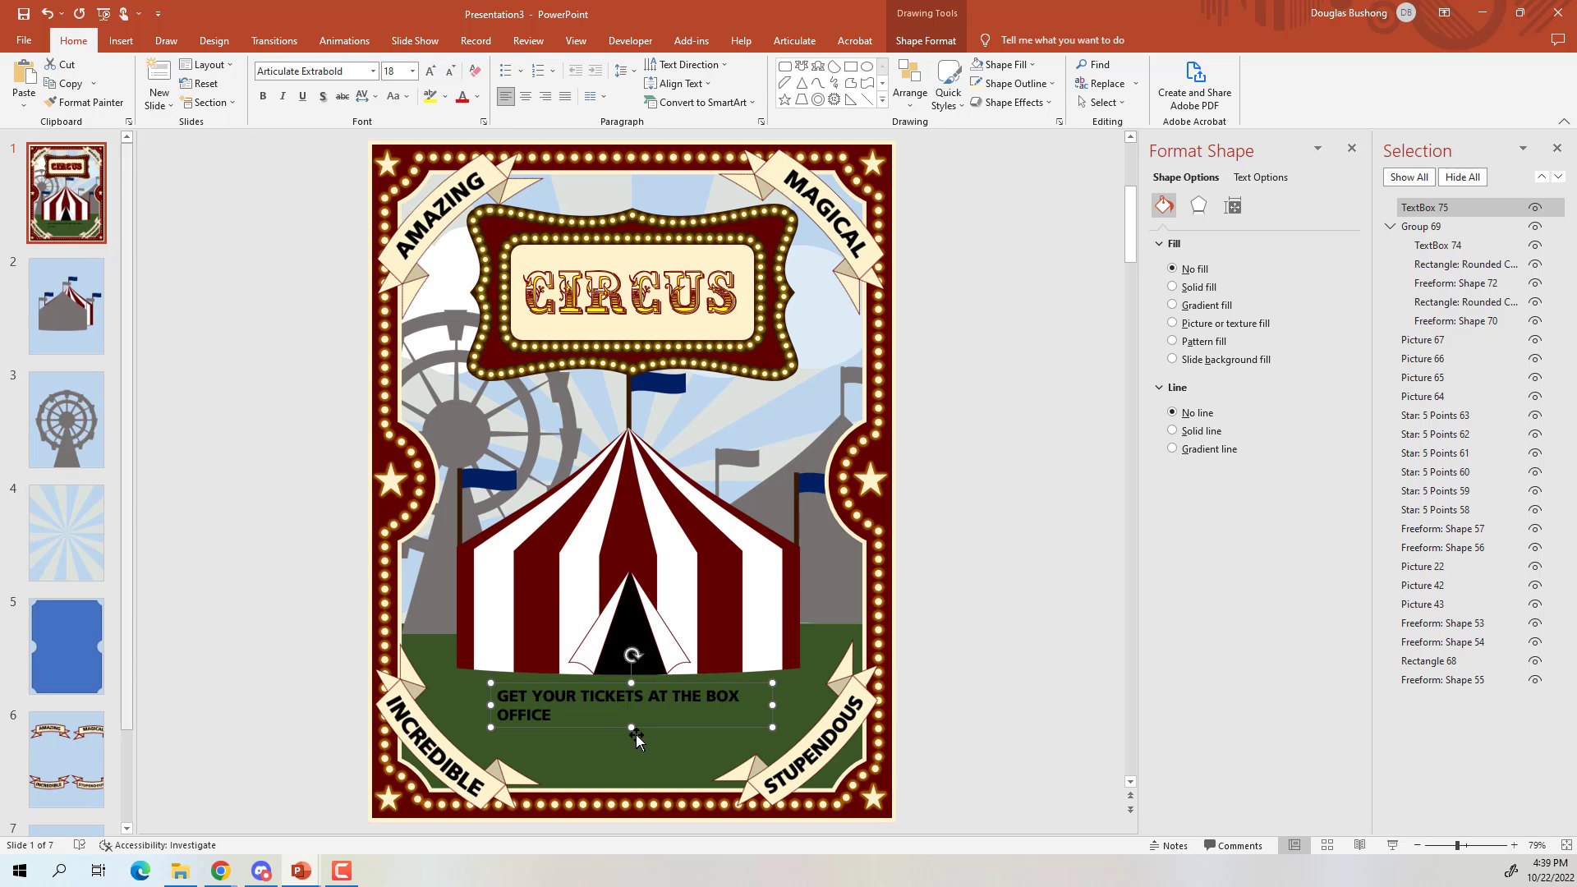
{"action": "left_click_drag", "start_coordinate": [772, 705], "coordinate": [820, 705]}
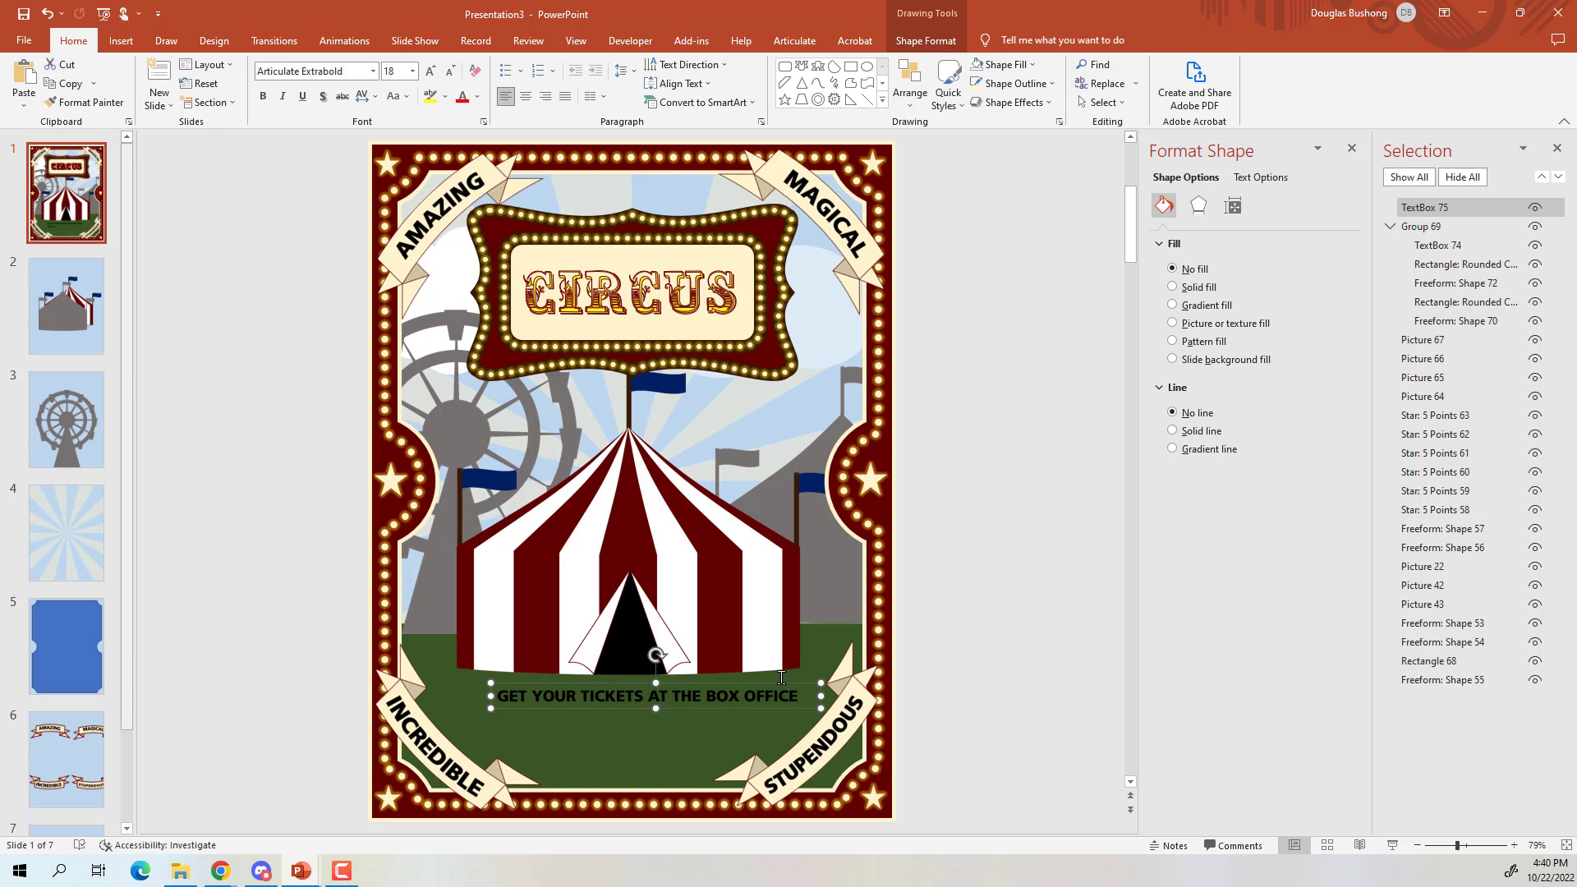
Fill the ticket text with white and move its box down, centred under the tent
{"action": "left_click", "coordinate": [925, 40]}
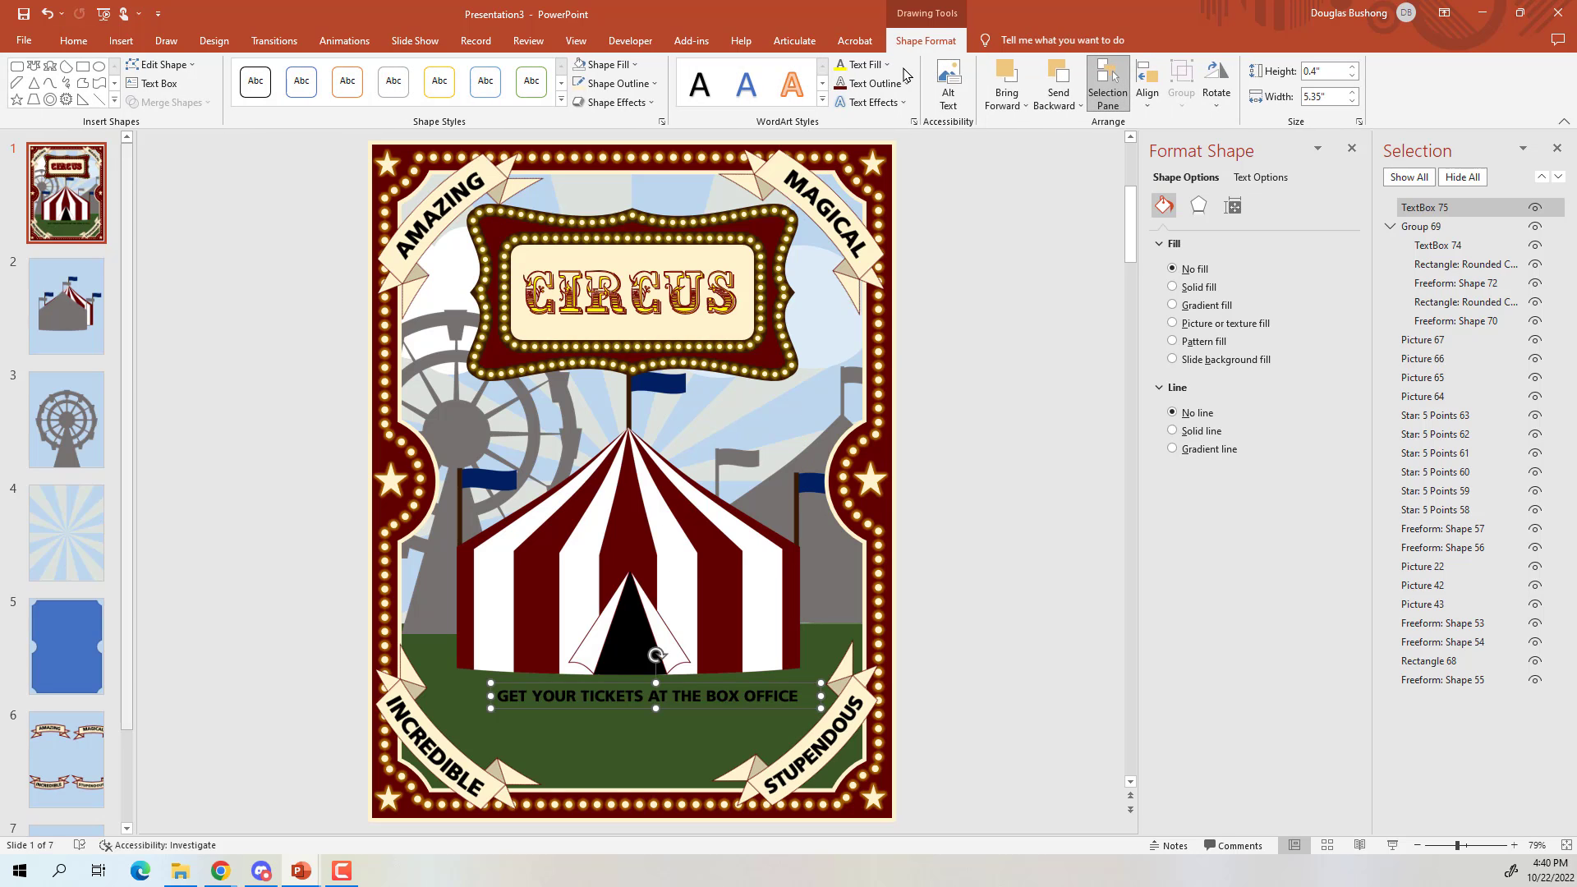
{"action": "left_click", "coordinate": [888, 65]}
{"action": "left_click", "coordinate": [838, 97]}
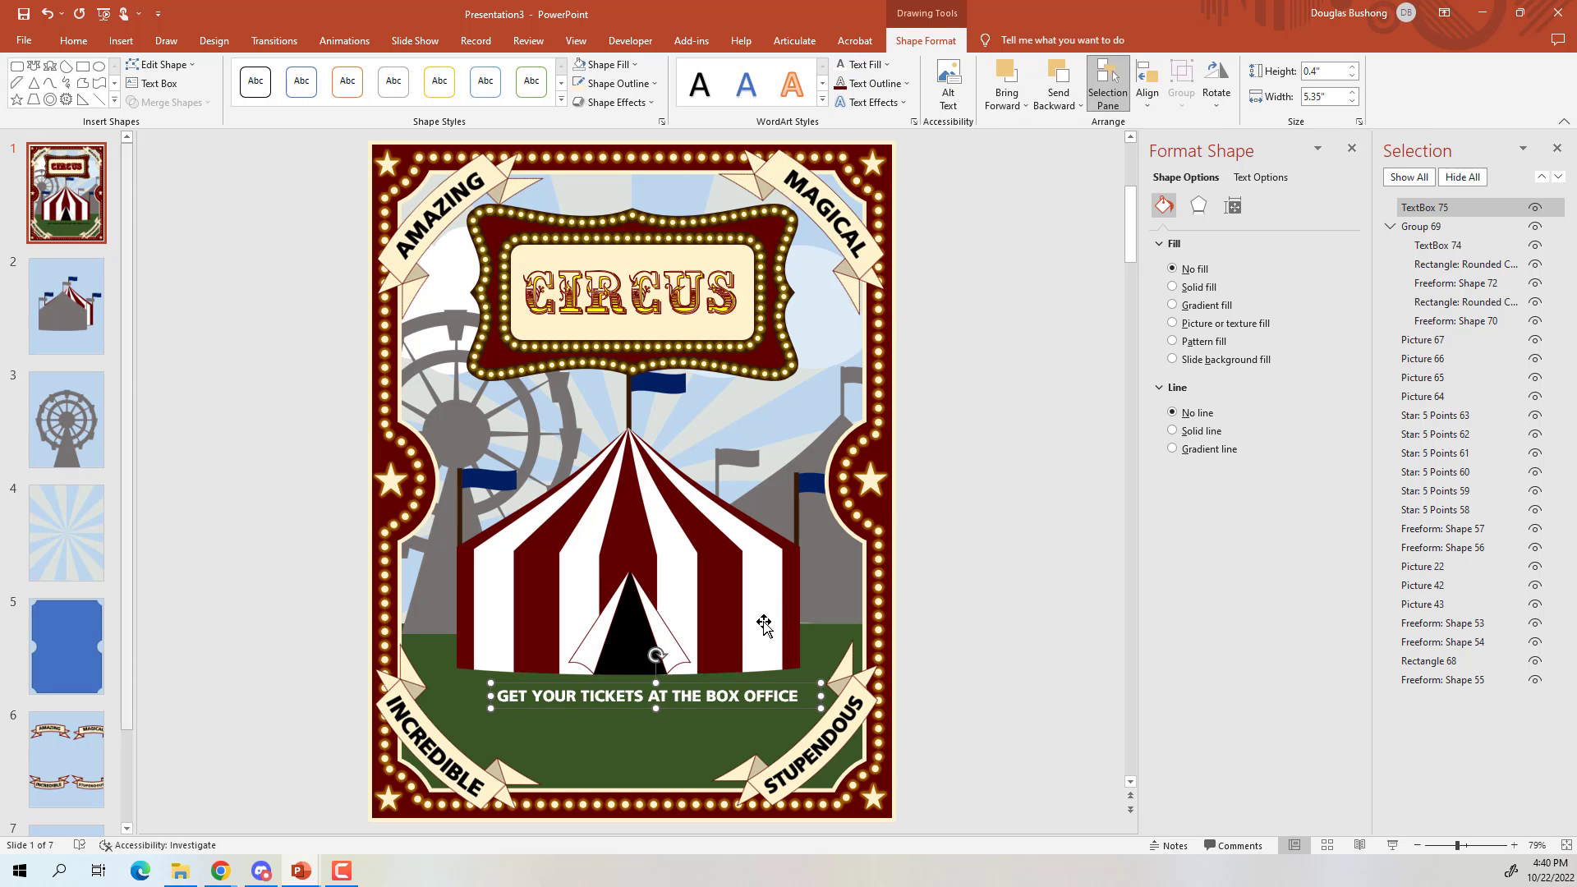
{"action": "left_click_drag", "start_coordinate": [742, 688], "coordinate": [716, 708]}
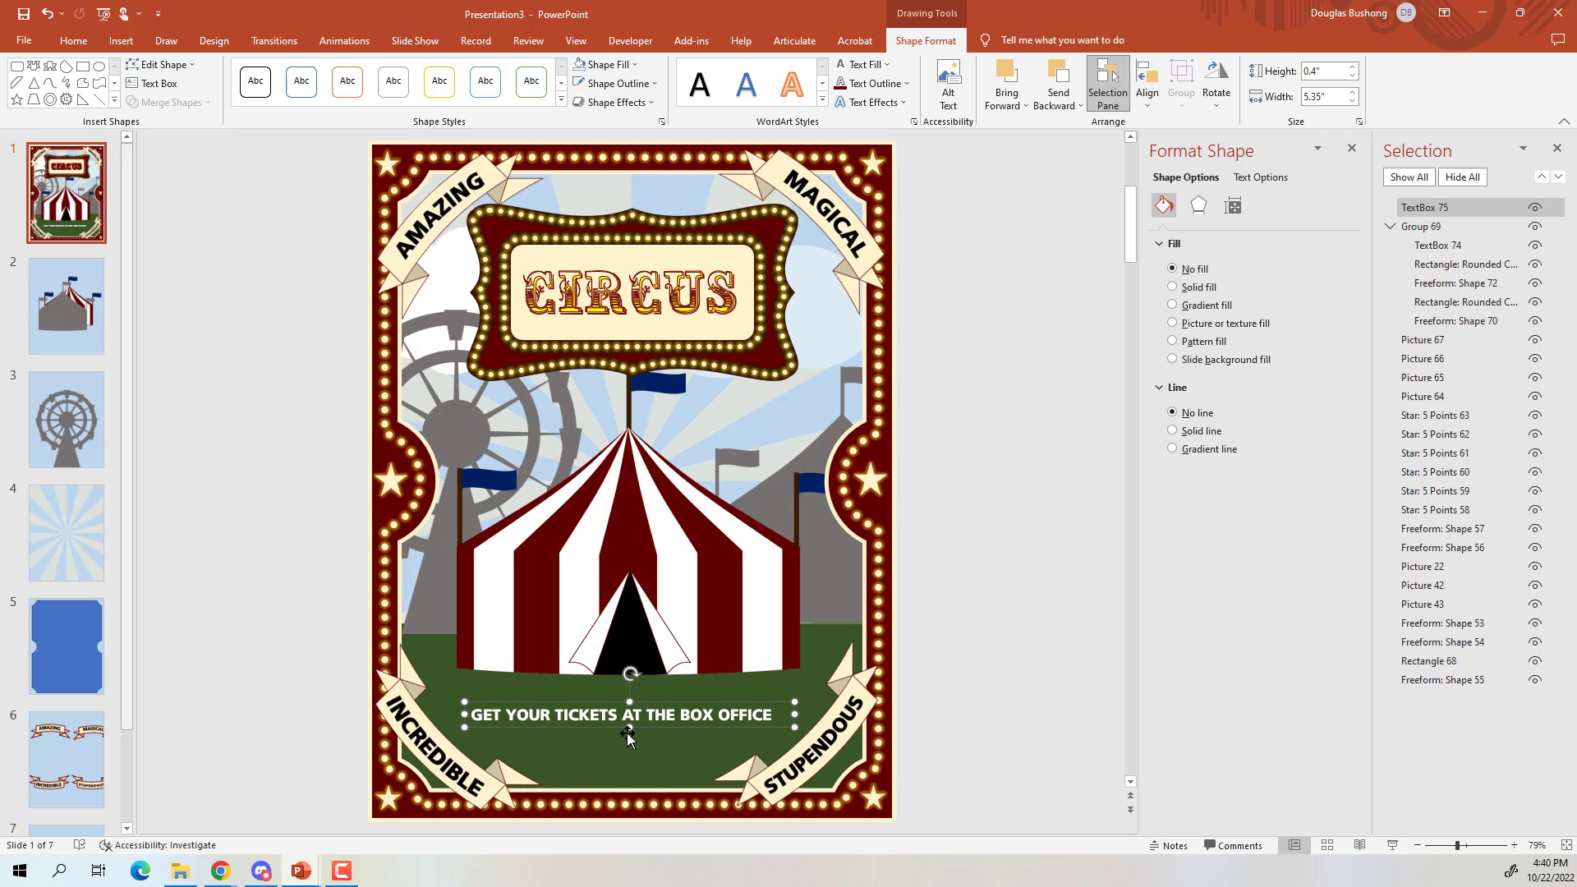
{"action": "left_click_drag", "start_coordinate": [628, 731], "coordinate": [628, 761]}
Enlarge the ticket text to 32 pt and centre it within its box
{"action": "left_click", "coordinate": [73, 40]}
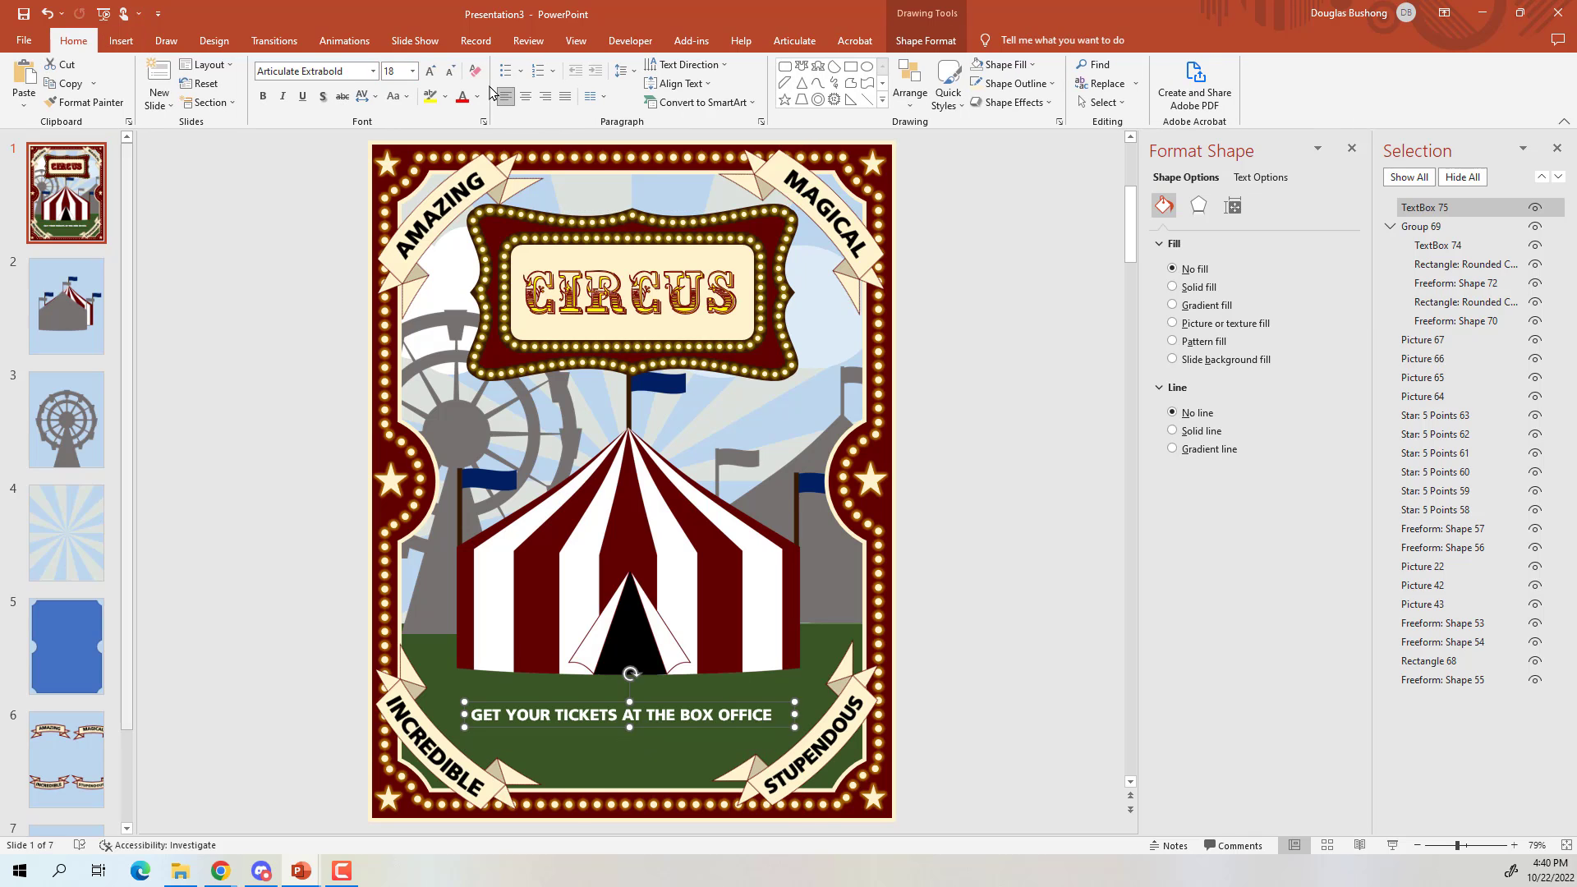
{"action": "left_click", "coordinate": [431, 72]}
{"action": "left_click", "coordinate": [430, 73]}
{"action": "left_click", "coordinate": [431, 72]}
{"action": "left_click", "coordinate": [430, 72]}
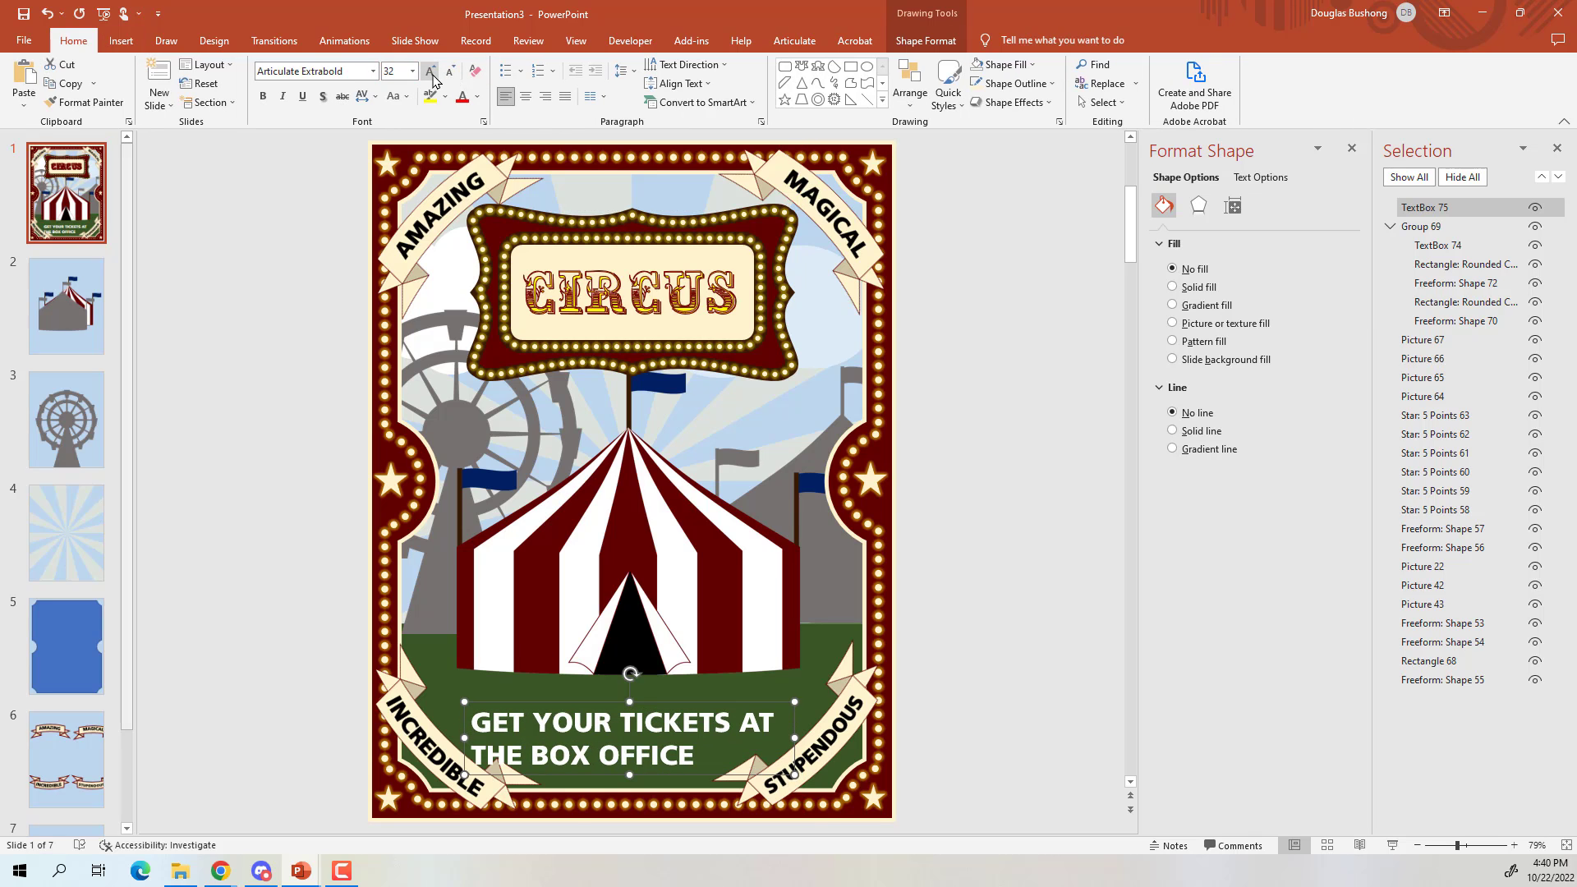
{"action": "left_click", "coordinate": [525, 96]}
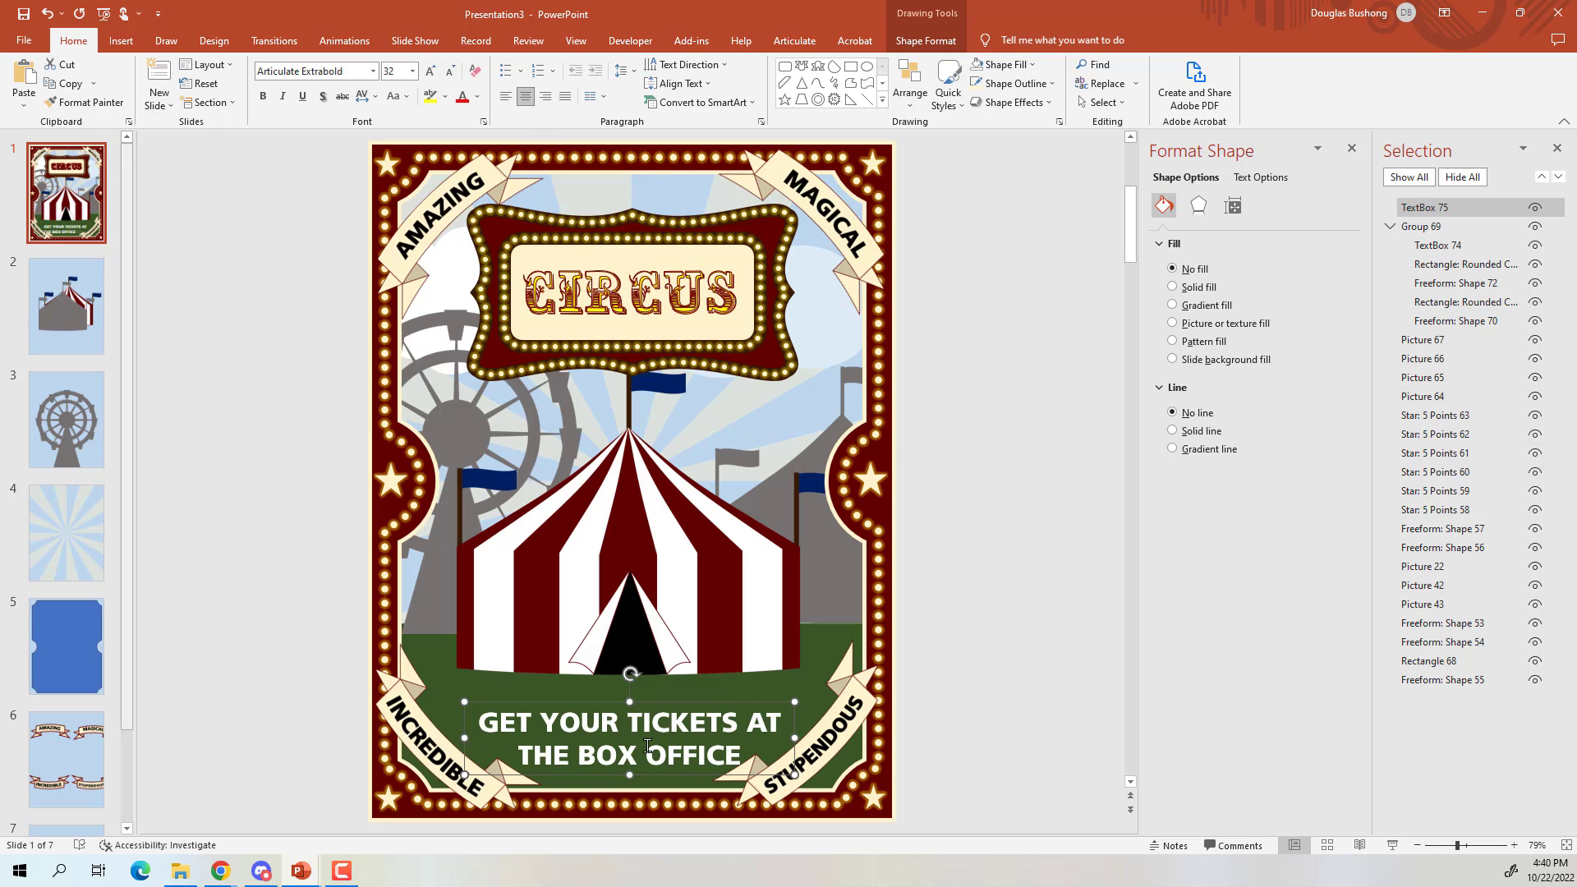
Move the two-line ticket text up slightly between the lower banners and review the whole poster
{"action": "left_click", "coordinate": [601, 717]}
{"action": "left_click_drag", "start_coordinate": [593, 704], "coordinate": [589, 684]}
{"action": "left_click", "coordinate": [969, 714]}
{"action": "scroll", "coordinate": [687, 426], "scroll_direction": "up", "scroll_amount": 2}
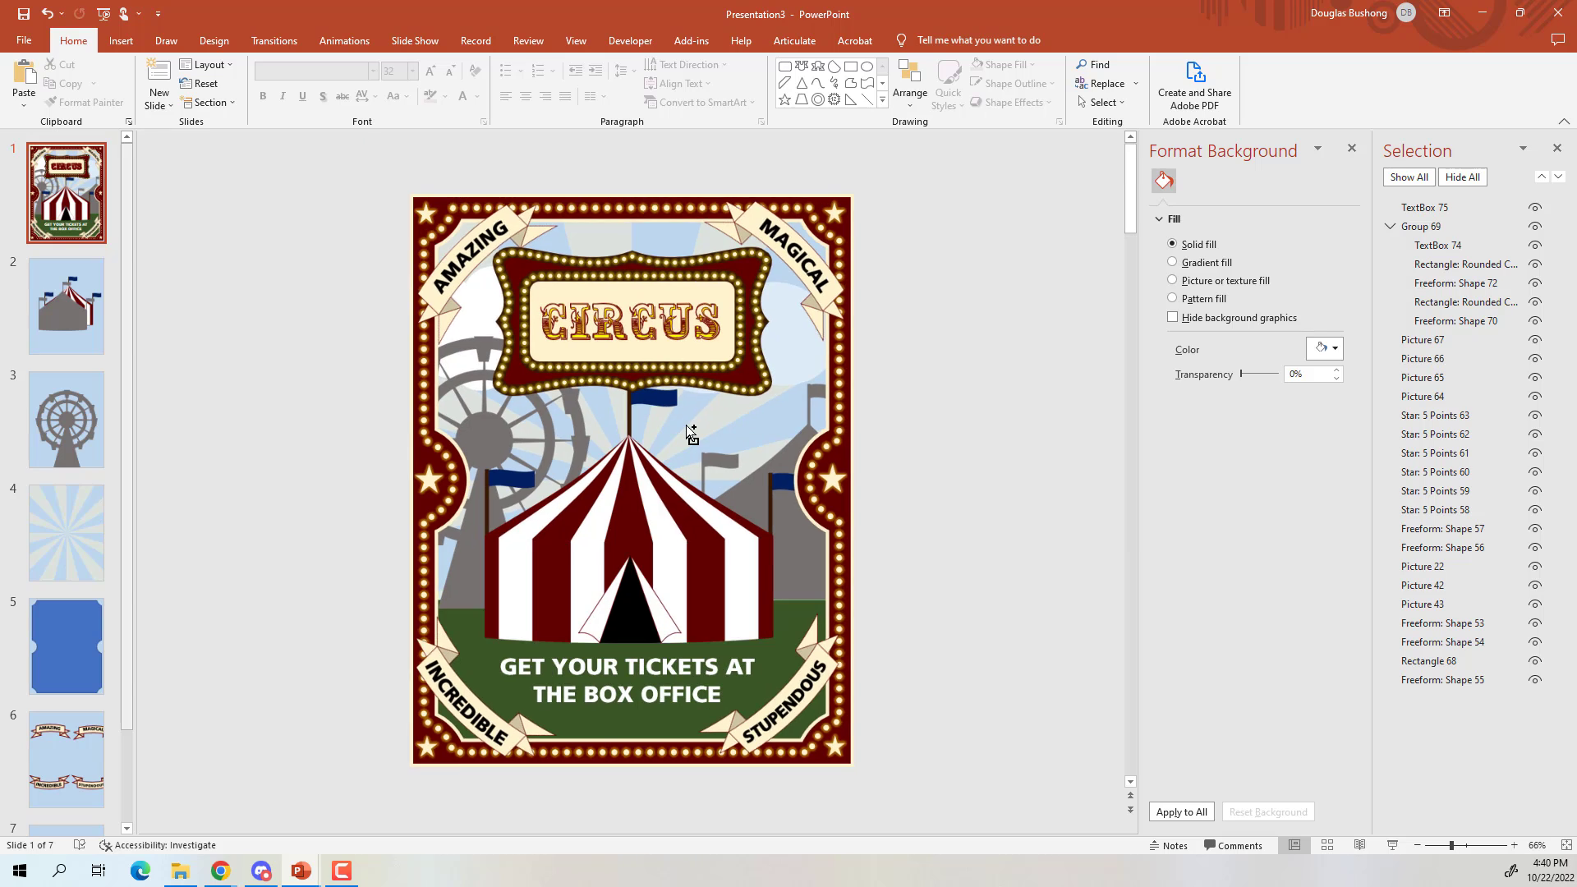
{"action": "scroll", "coordinate": [686, 425], "scroll_direction": "down", "scroll_amount": 3}
{"action": "scroll", "coordinate": [687, 425], "scroll_direction": "down", "scroll_amount": 1}
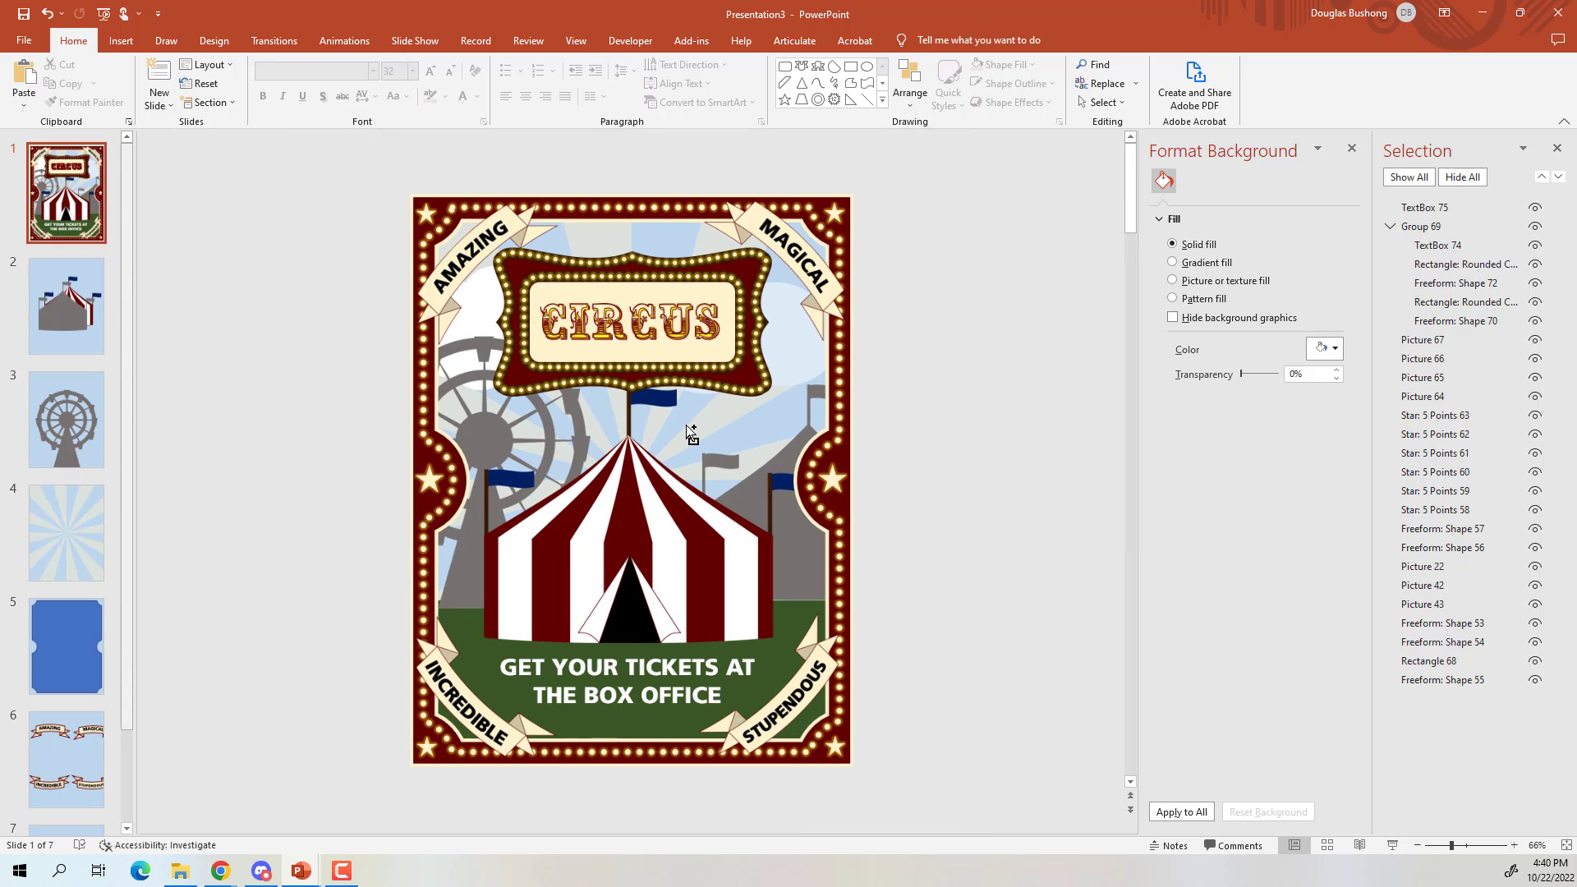